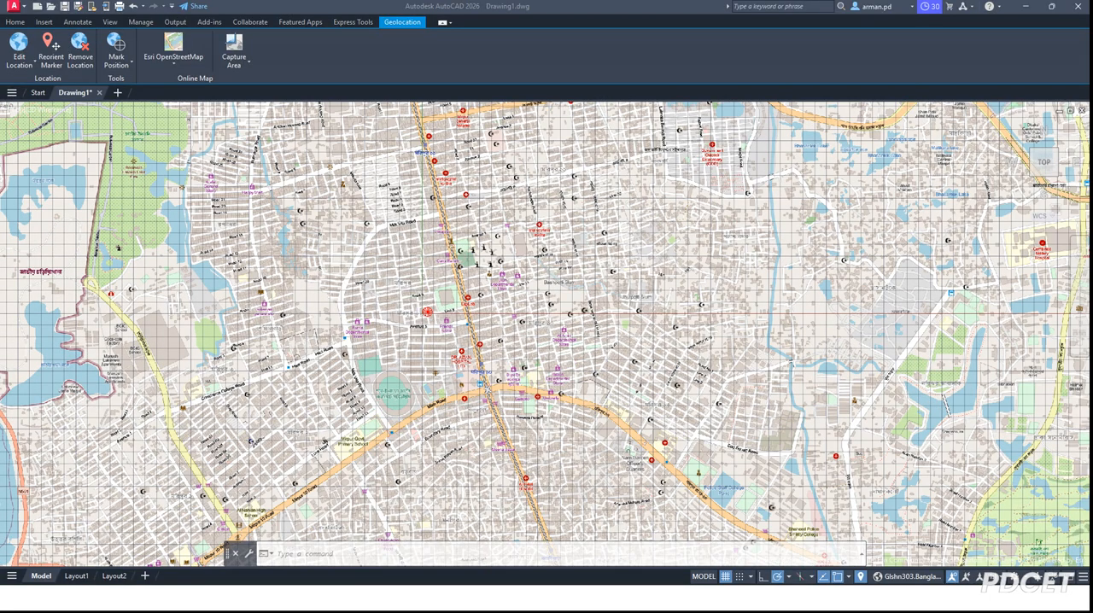
Step: Turn off the drawing grid so the street map shows without grid lines
{"action": "scroll", "coordinate": [429, 300], "scroll_direction": "up", "scroll_amount": 5}
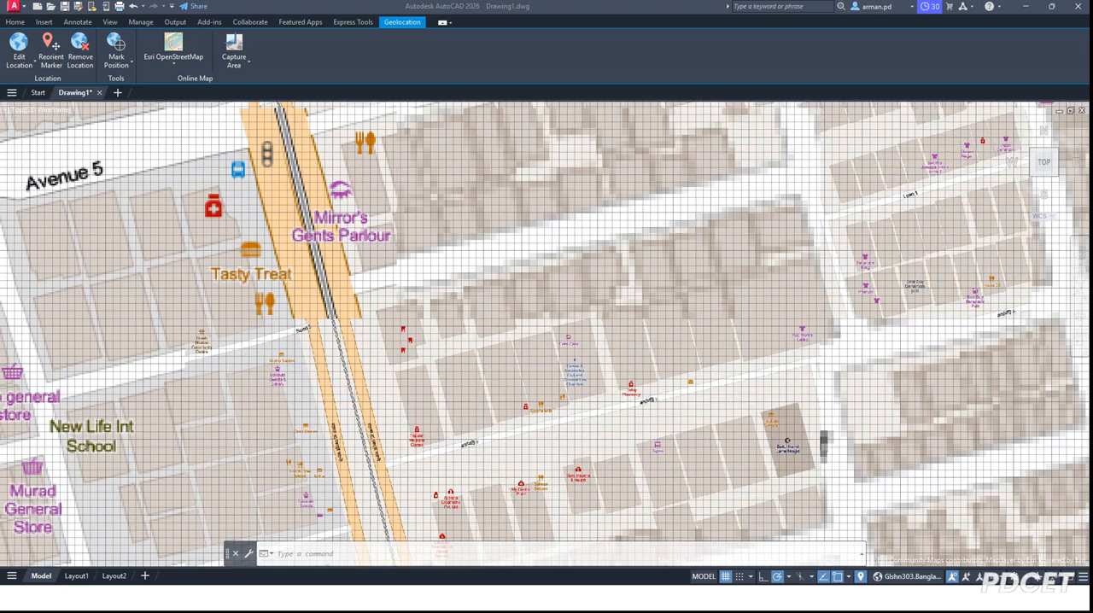
{"action": "scroll", "coordinate": [465, 269], "scroll_direction": "down", "scroll_amount": 2}
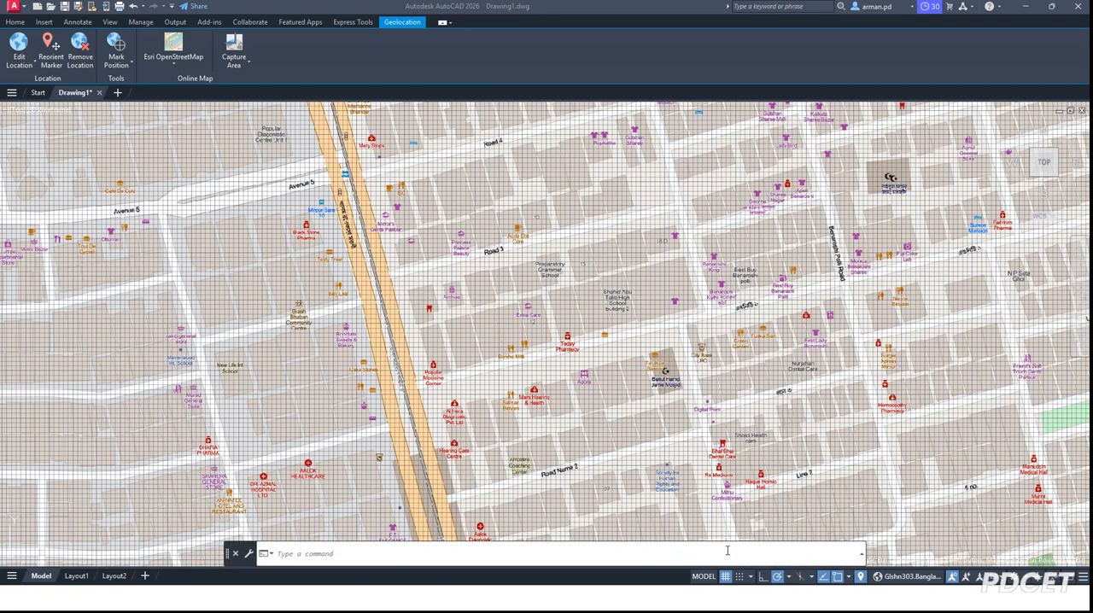
{"action": "left_click", "coordinate": [726, 577]}
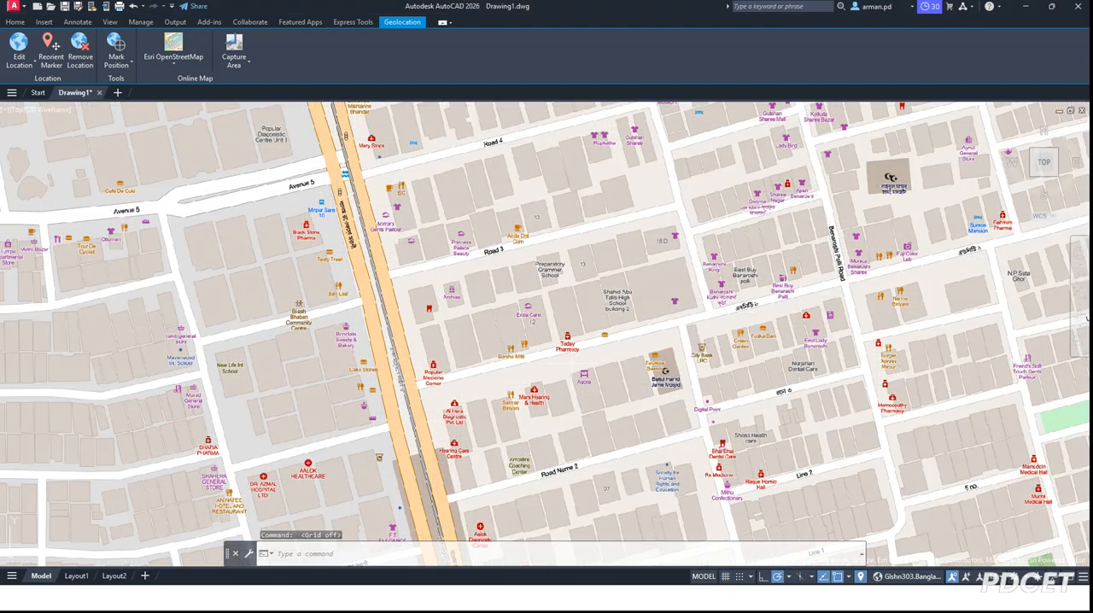
Step: Switch the online map background from OpenStreetMap to Esri Imagery
{"action": "scroll", "coordinate": [516, 334], "scroll_direction": "up", "scroll_amount": 8}
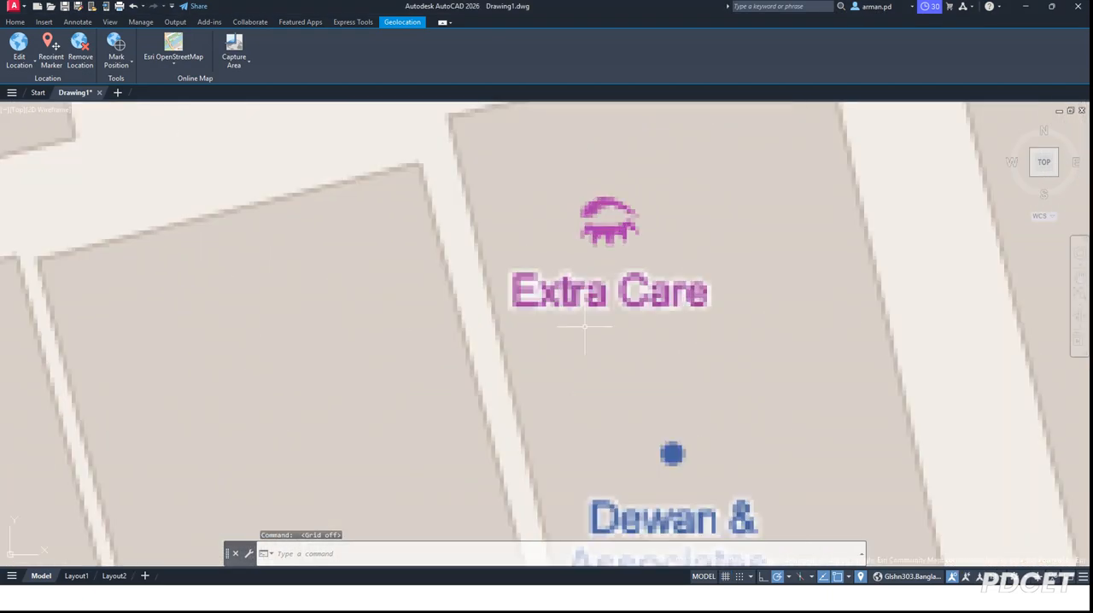
{"action": "scroll", "coordinate": [584, 240], "scroll_direction": "down", "scroll_amount": 5}
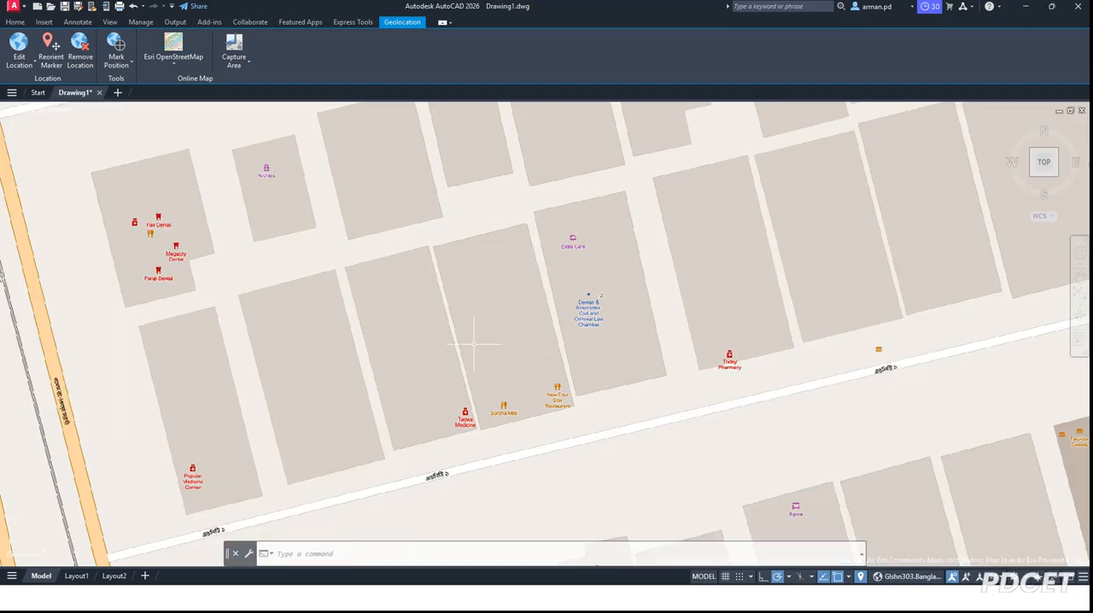
{"action": "scroll", "coordinate": [474, 344], "scroll_direction": "down", "scroll_amount": 4}
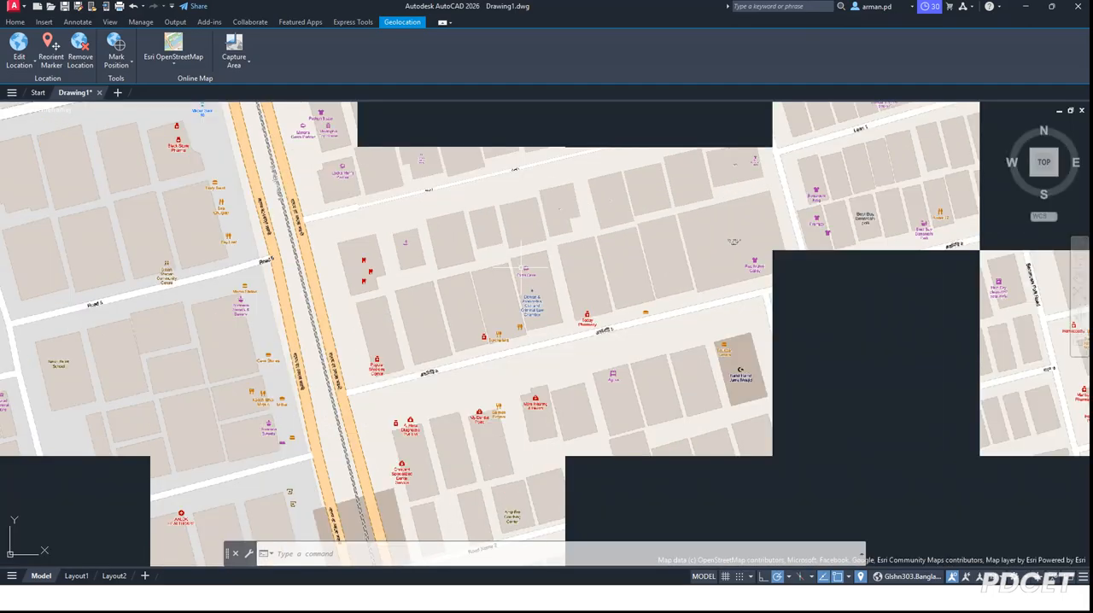
{"action": "scroll", "coordinate": [492, 309], "scroll_direction": "down", "scroll_amount": 2}
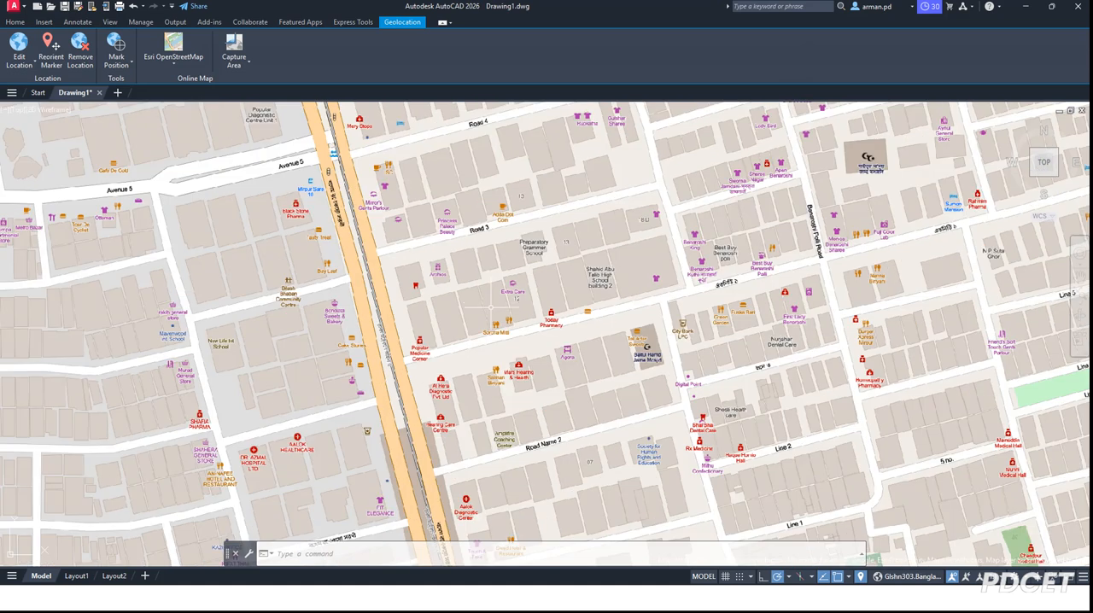
{"action": "scroll", "coordinate": [491, 210], "scroll_direction": "up", "scroll_amount": 2}
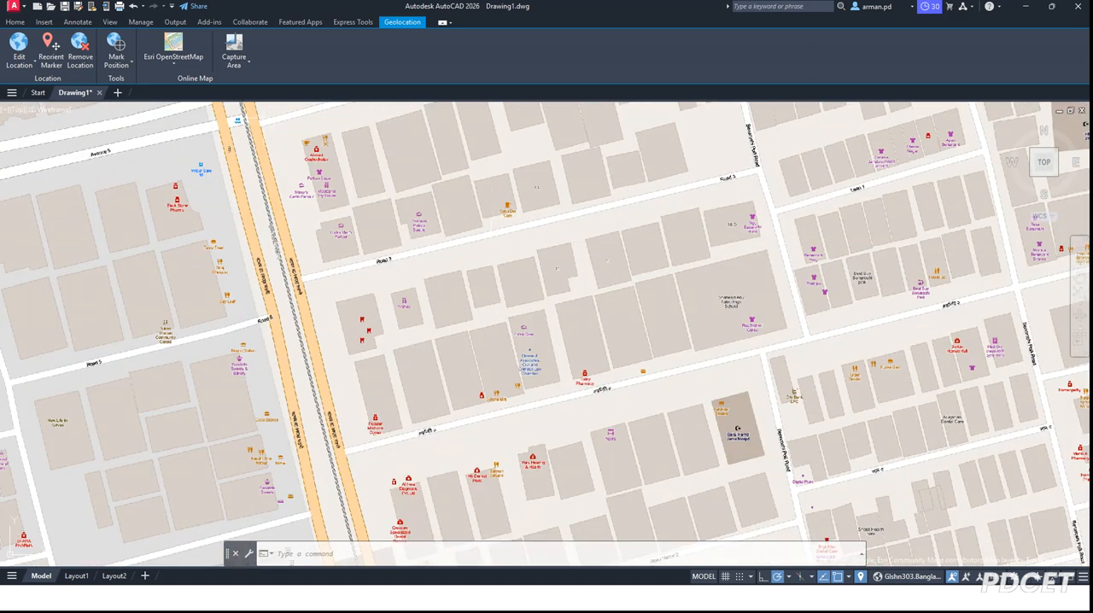
{"action": "left_click", "coordinate": [181, 65]}
{"action": "left_click", "coordinate": [181, 107]}
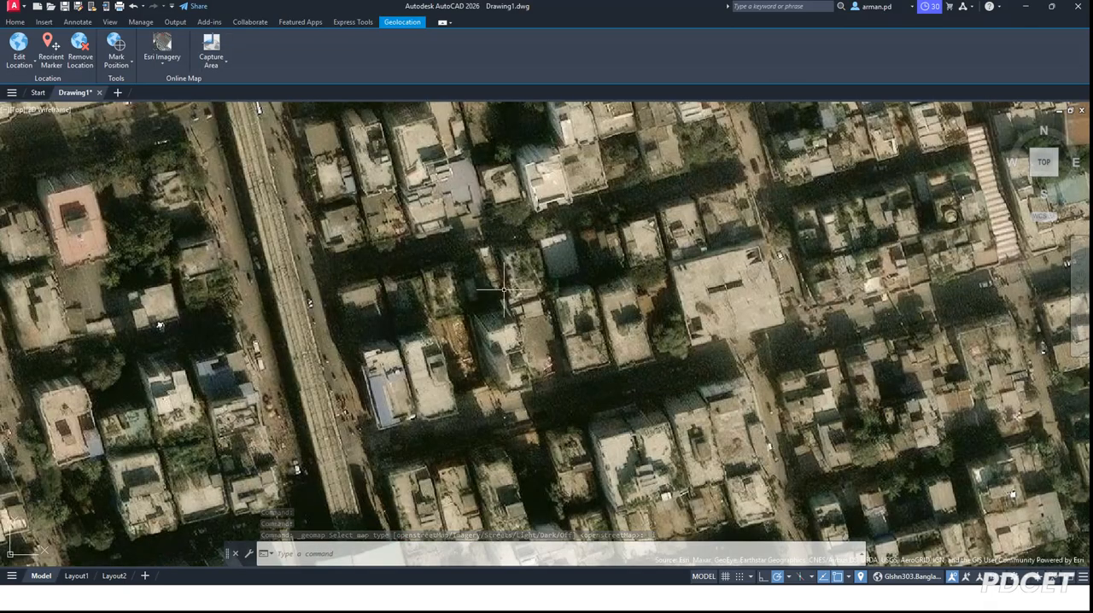
Step: Examine the satellite imagery of the neighbourhood and the oval stadium at several levels of detail
{"action": "scroll", "coordinate": [453, 261], "scroll_direction": "down", "scroll_amount": 2}
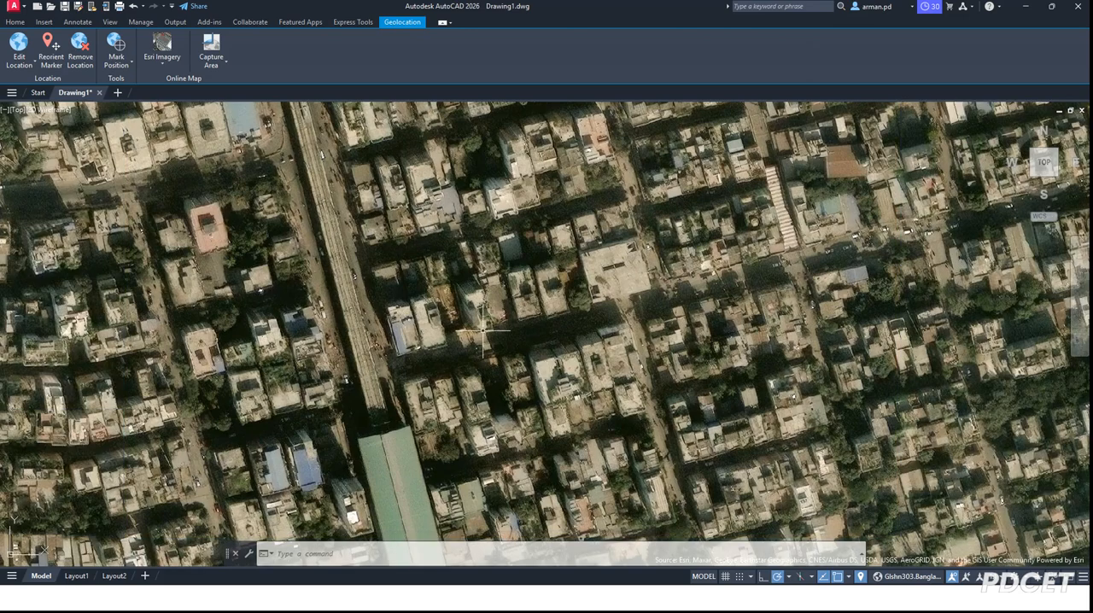
{"action": "scroll", "coordinate": [458, 293], "scroll_direction": "down", "scroll_amount": 1}
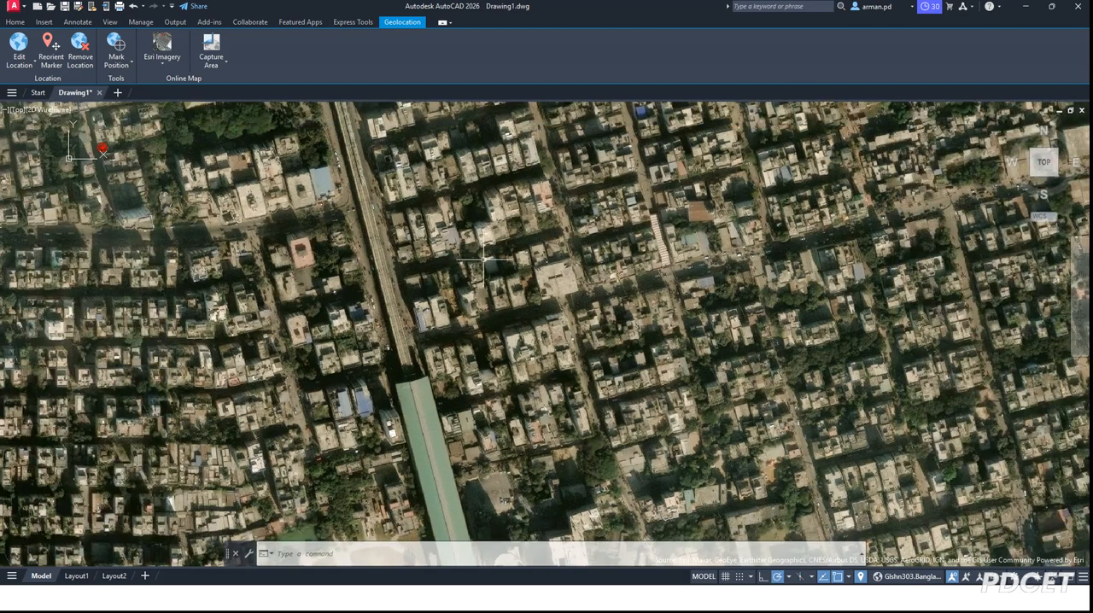
{"action": "scroll", "coordinate": [453, 304], "scroll_direction": "down", "scroll_amount": 3}
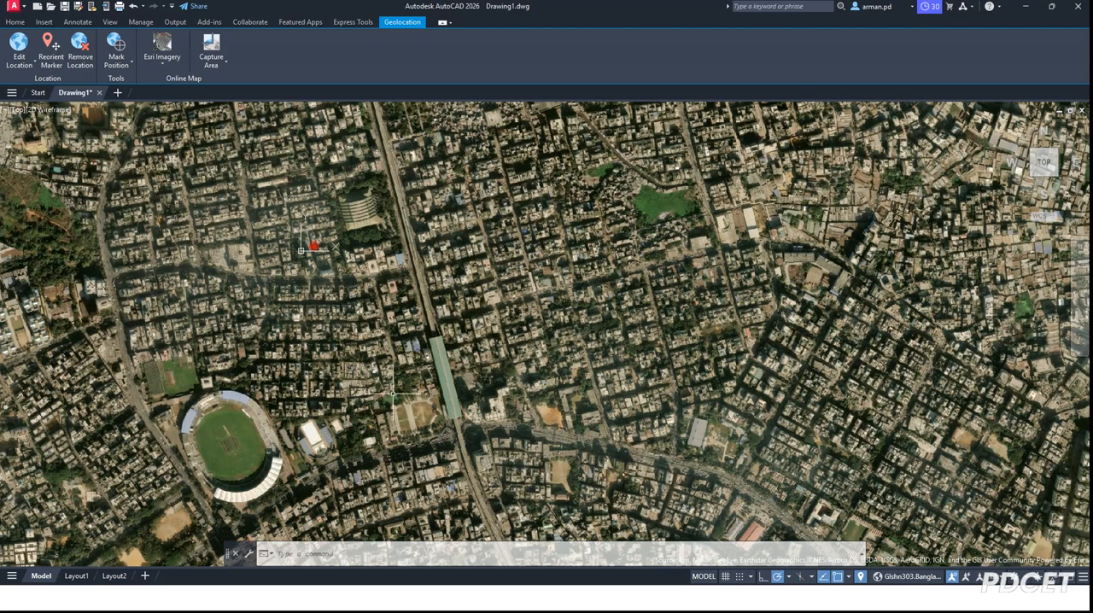
{"action": "scroll", "coordinate": [182, 491], "scroll_direction": "up", "scroll_amount": 4}
{"action": "scroll", "coordinate": [553, 213], "scroll_direction": "down", "scroll_amount": 2}
{"action": "scroll", "coordinate": [361, 302], "scroll_direction": "up", "scroll_amount": 6}
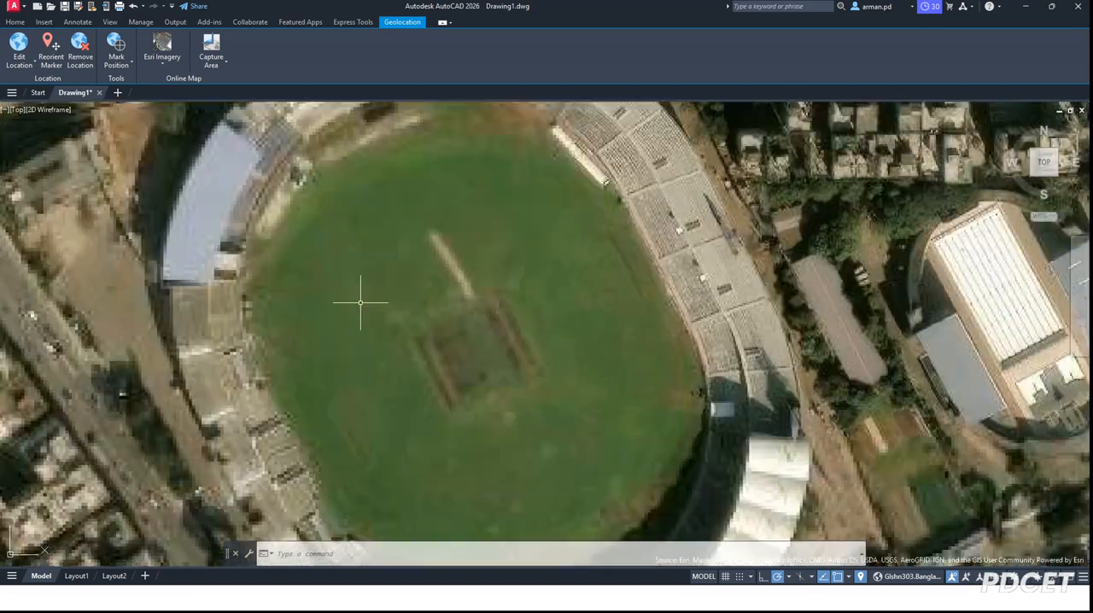
{"action": "scroll", "coordinate": [614, 207], "scroll_direction": "down", "scroll_amount": 2}
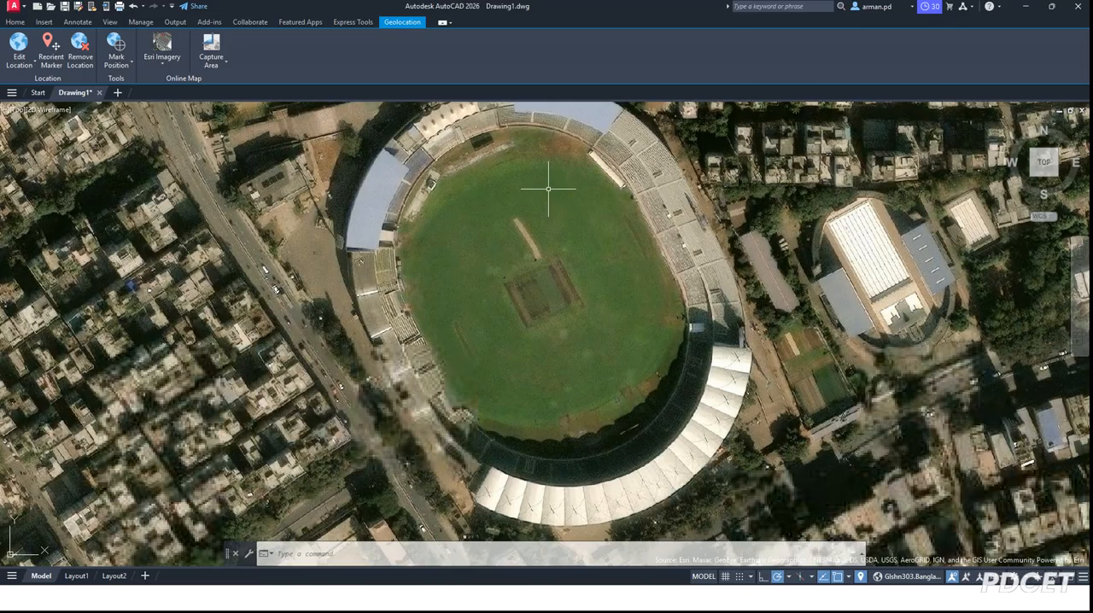
{"action": "scroll", "coordinate": [431, 150], "scroll_direction": "up", "scroll_amount": 2}
{"action": "scroll", "coordinate": [359, 239], "scroll_direction": "down", "scroll_amount": 2}
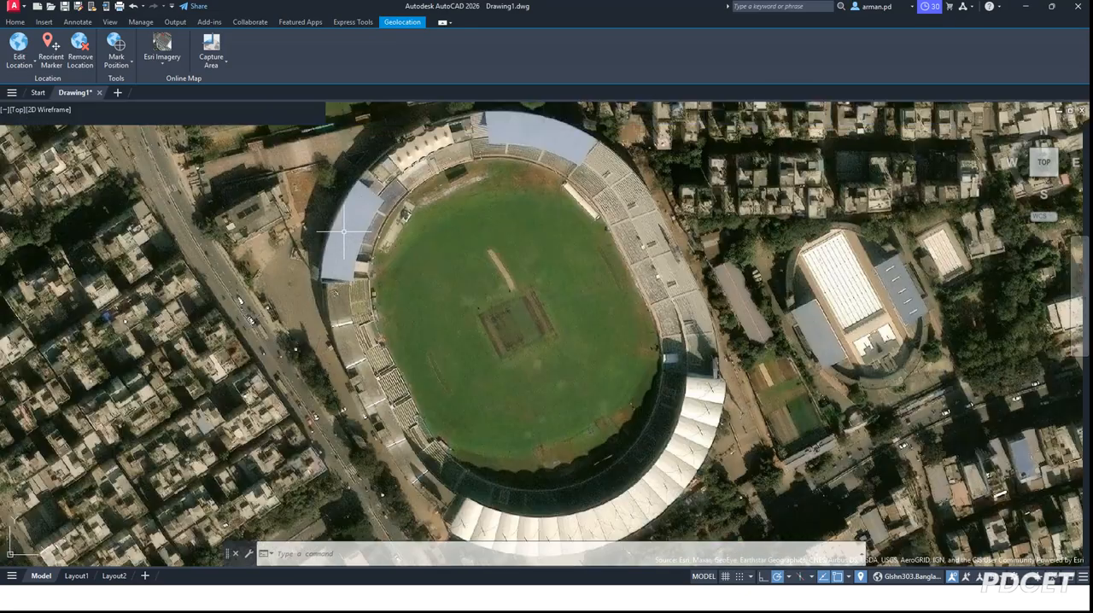
{"action": "scroll", "coordinate": [335, 232], "scroll_direction": "down", "scroll_amount": 2}
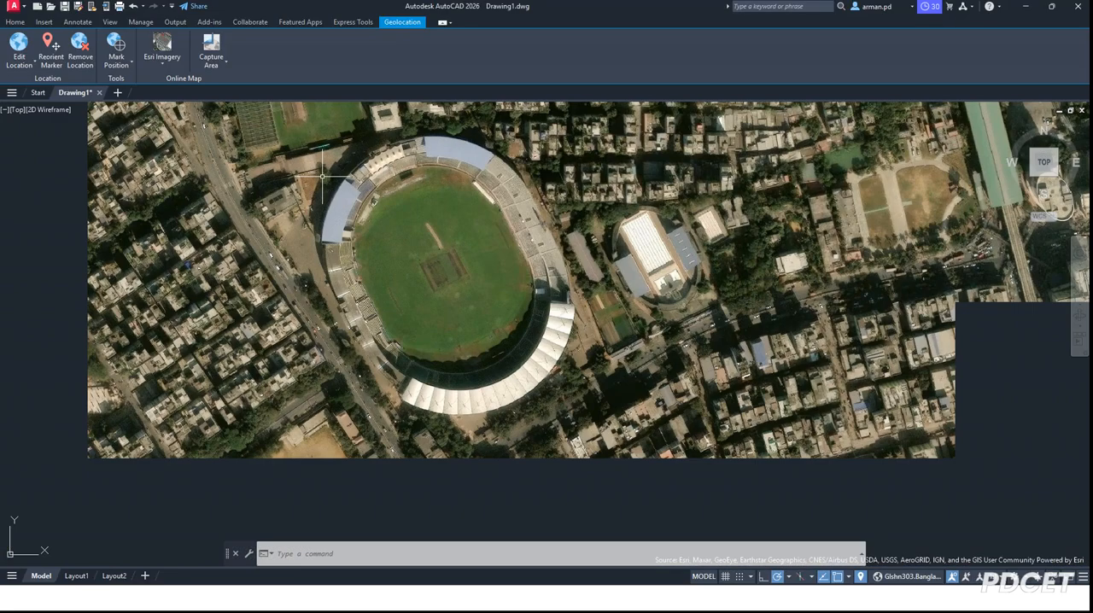
{"action": "scroll", "coordinate": [379, 149], "scroll_direction": "up", "scroll_amount": 2}
{"action": "scroll", "coordinate": [373, 202], "scroll_direction": "down", "scroll_amount": 2}
{"action": "scroll", "coordinate": [374, 202], "scroll_direction": "up", "scroll_amount": 2}
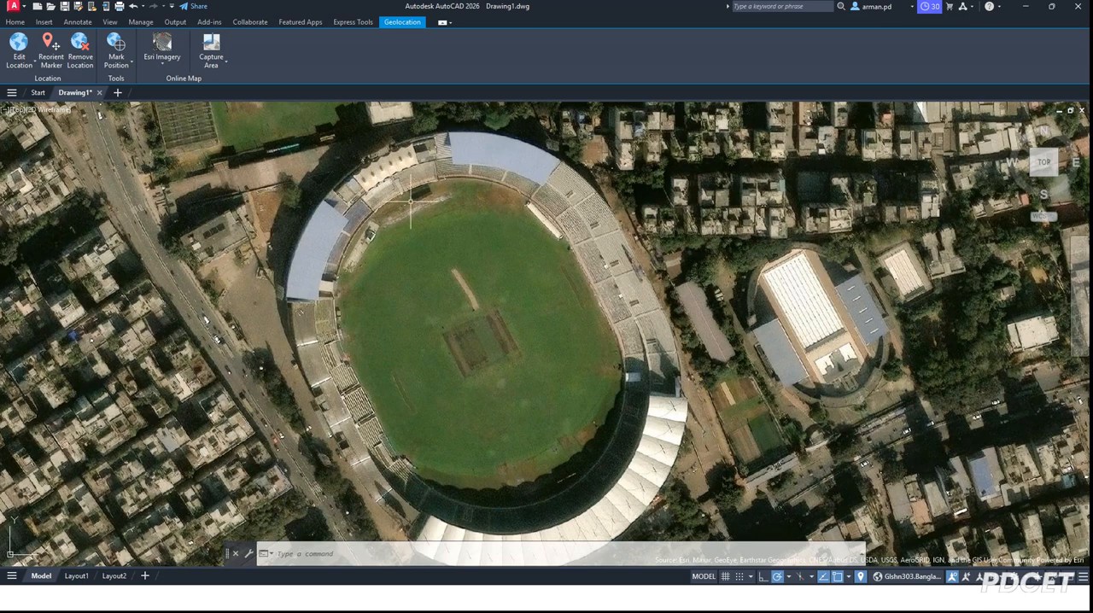
{"action": "scroll", "coordinate": [411, 200], "scroll_direction": "down", "scroll_amount": 4}
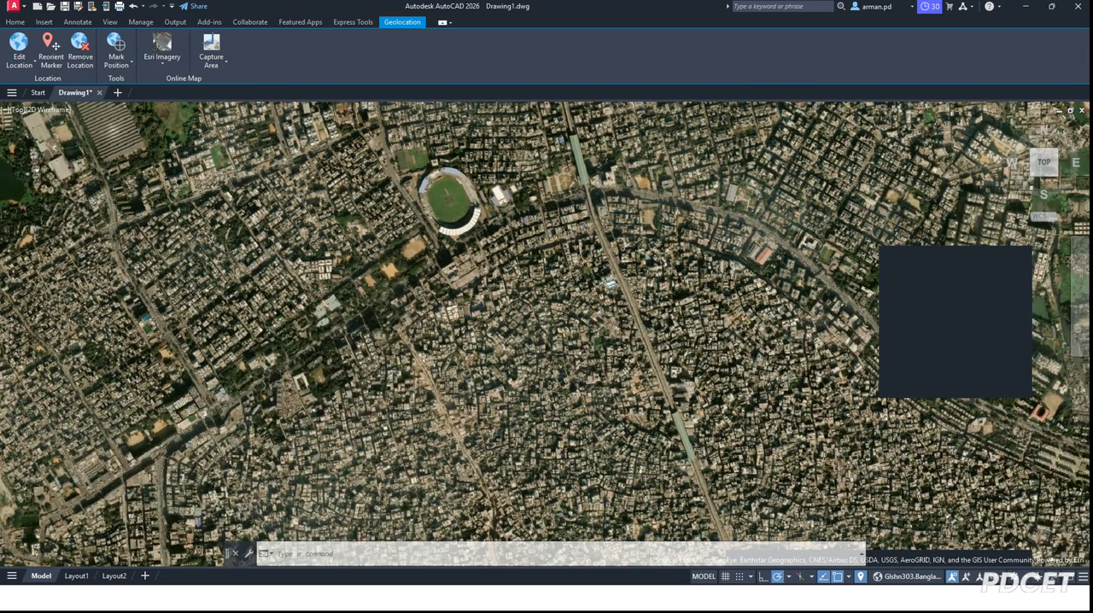
{"action": "scroll", "coordinate": [435, 162], "scroll_direction": "up", "scroll_amount": 5}
{"action": "scroll", "coordinate": [460, 207], "scroll_direction": "up", "scroll_amount": 2}
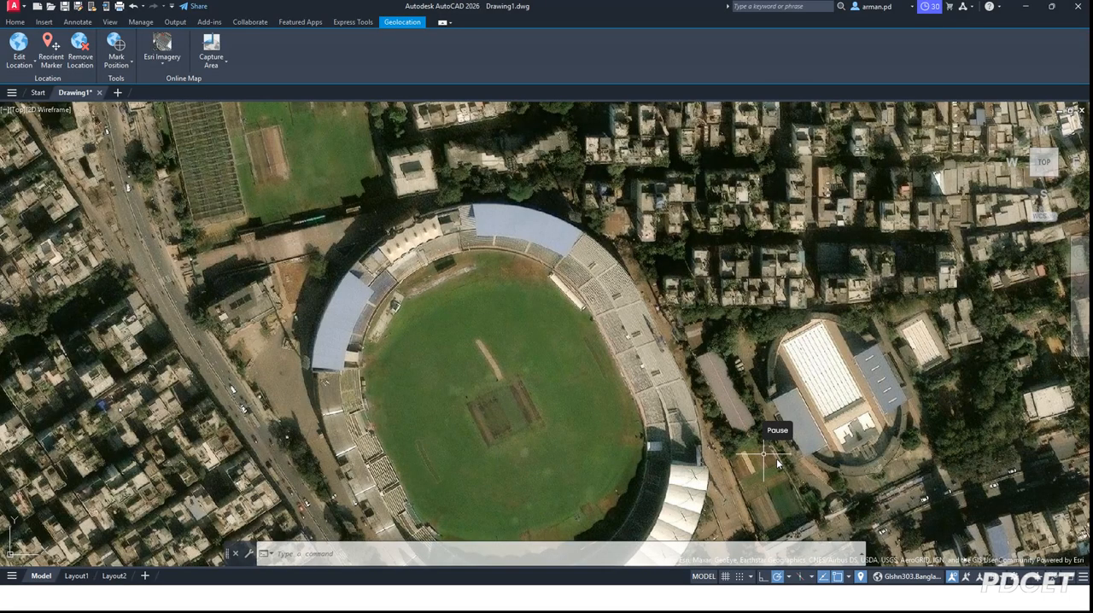
{"action": "scroll", "coordinate": [383, 174], "scroll_direction": "down", "scroll_amount": 2}
{"action": "scroll", "coordinate": [417, 218], "scroll_direction": "up", "scroll_amount": 2}
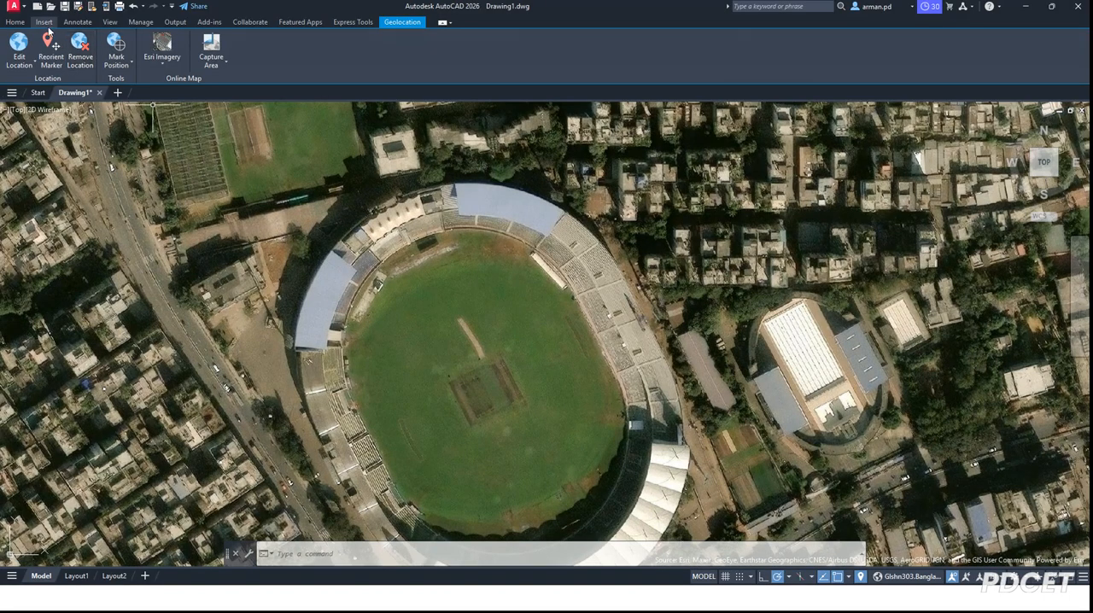
{"action": "left_click", "coordinate": [15, 22]}
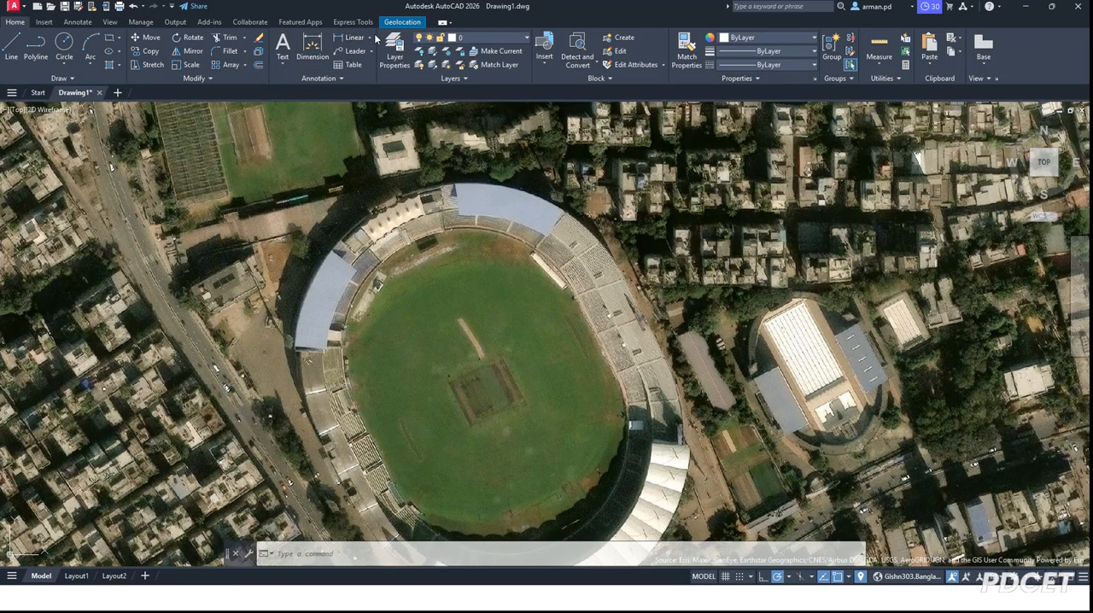
{"action": "left_click", "coordinate": [349, 37]}
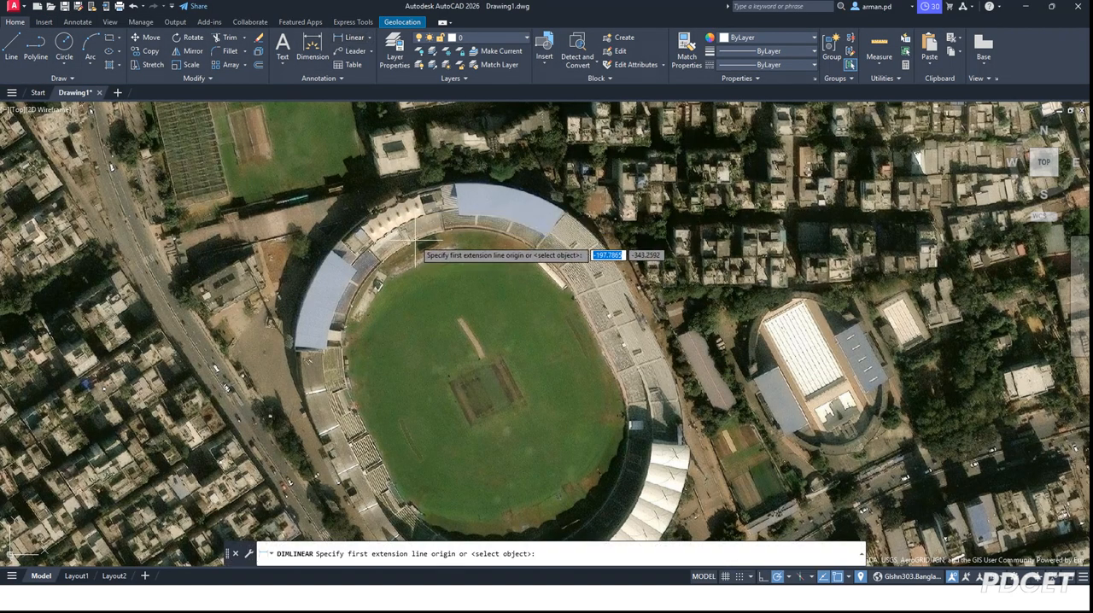
{"action": "left_click", "coordinate": [432, 267]}
{"action": "scroll", "coordinate": [500, 359], "scroll_direction": "down", "scroll_amount": 2}
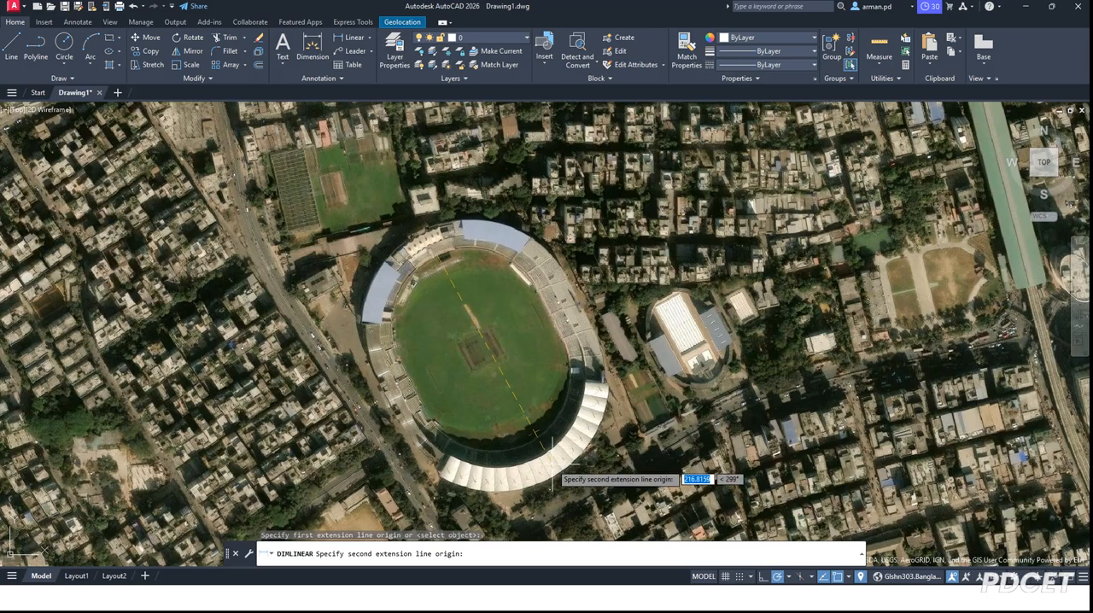
{"action": "scroll", "coordinate": [551, 465], "scroll_direction": "up", "scroll_amount": 3}
{"action": "left_click", "coordinate": [490, 446]}
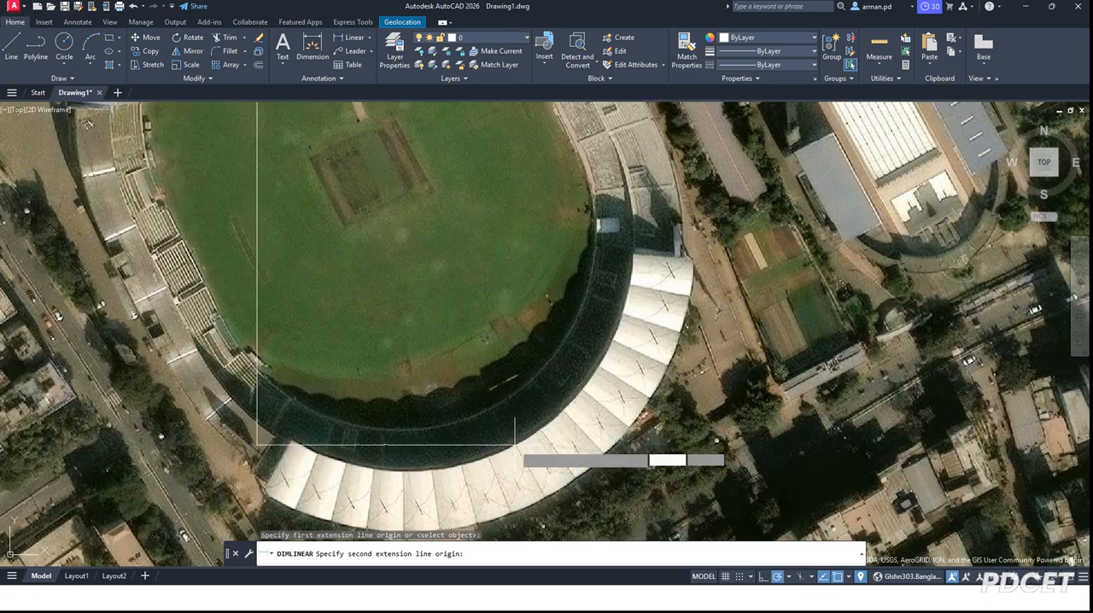
{"action": "left_click", "coordinate": [363, 41]}
Step: Add an aligned dimension lengthwise across the stadium field, from its northwest edge to the southeast stand, with the dimension line through the pitch
{"action": "left_click", "coordinate": [369, 37]}
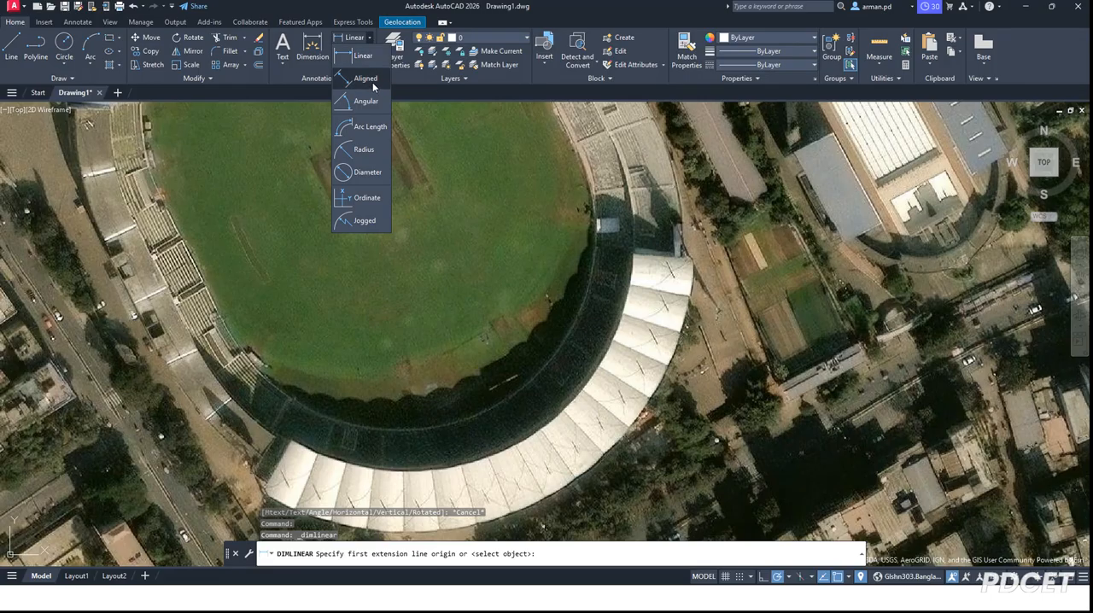
{"action": "left_click", "coordinate": [373, 82]}
{"action": "scroll", "coordinate": [451, 341], "scroll_direction": "down", "scroll_amount": 5}
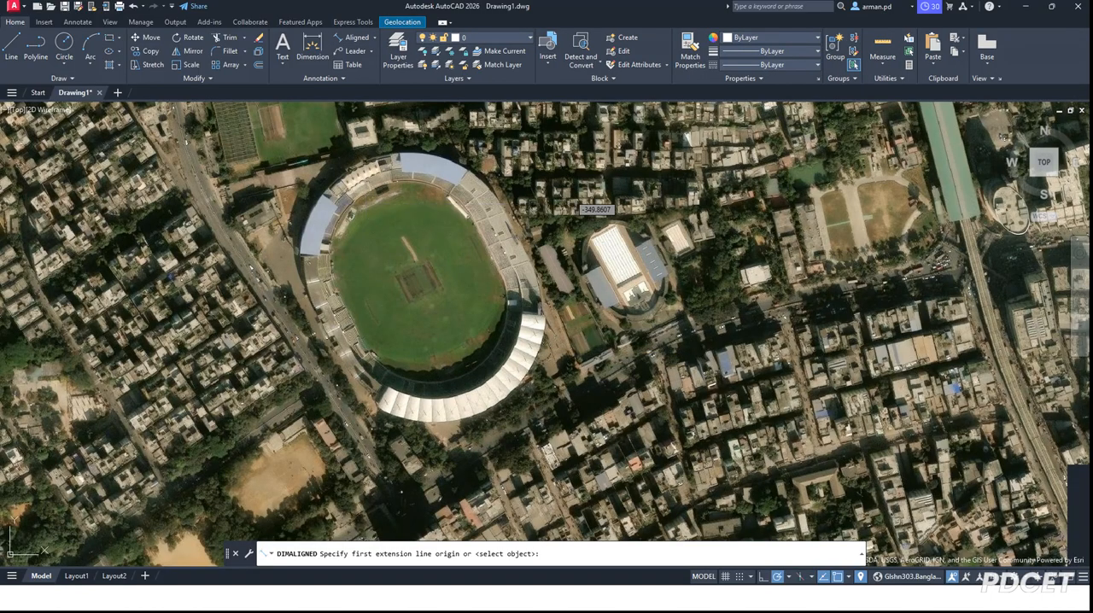
{"action": "left_click", "coordinate": [363, 192]}
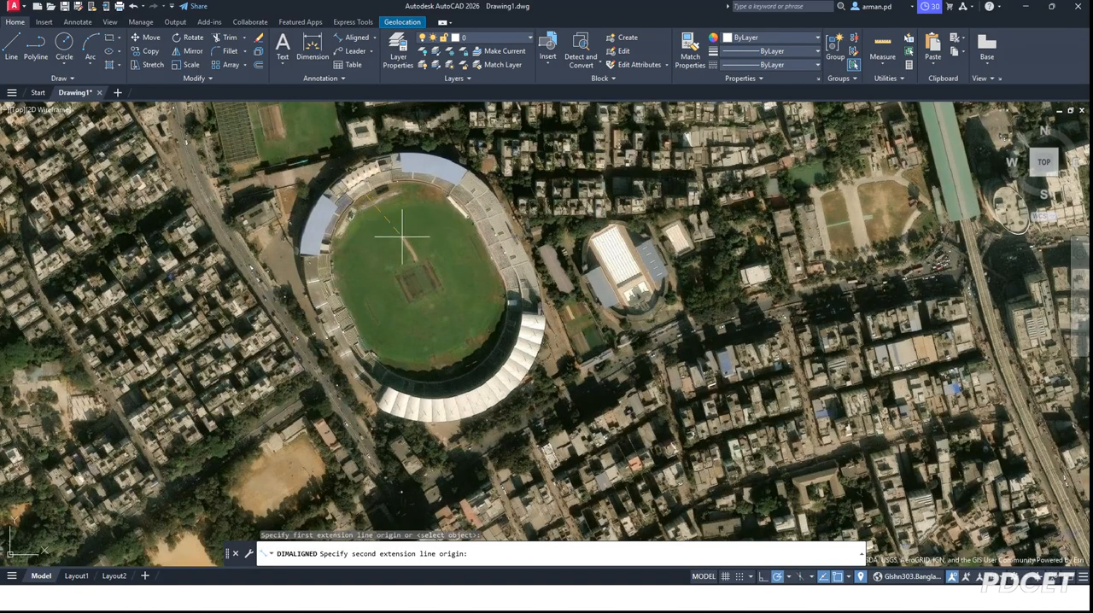
{"action": "left_click", "coordinate": [476, 383]}
{"action": "scroll", "coordinate": [442, 305], "scroll_direction": "up", "scroll_amount": 10}
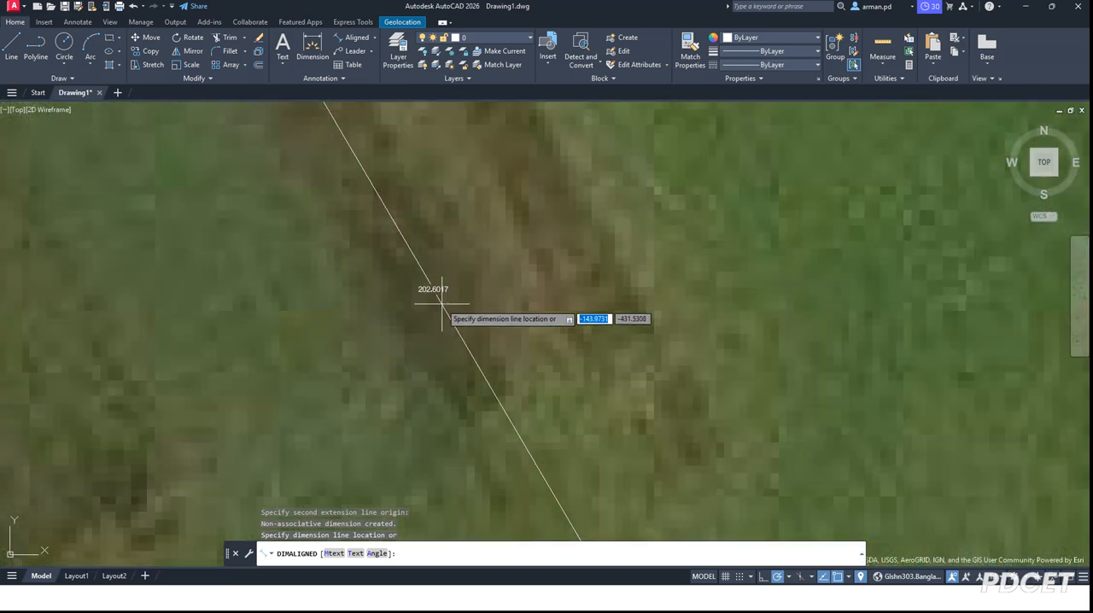
{"action": "scroll", "coordinate": [443, 303], "scroll_direction": "up", "scroll_amount": 4}
{"action": "left_click", "coordinate": [441, 304]}
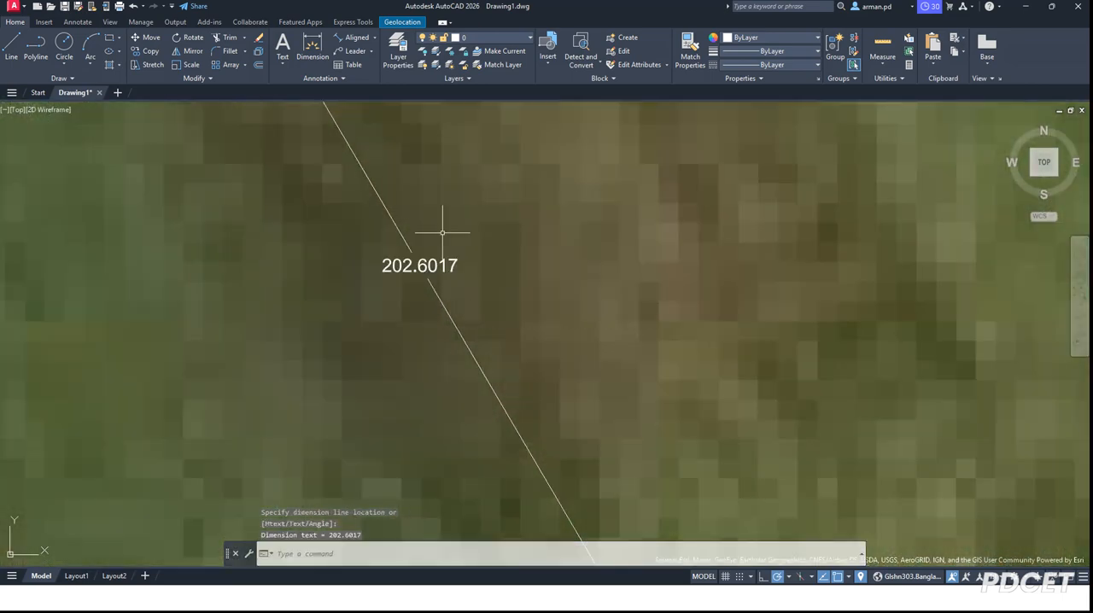
Step: Set the unit format of the Standard dimension style's primary units to Engineering
{"action": "scroll", "coordinate": [439, 244], "scroll_direction": "down", "scroll_amount": 6}
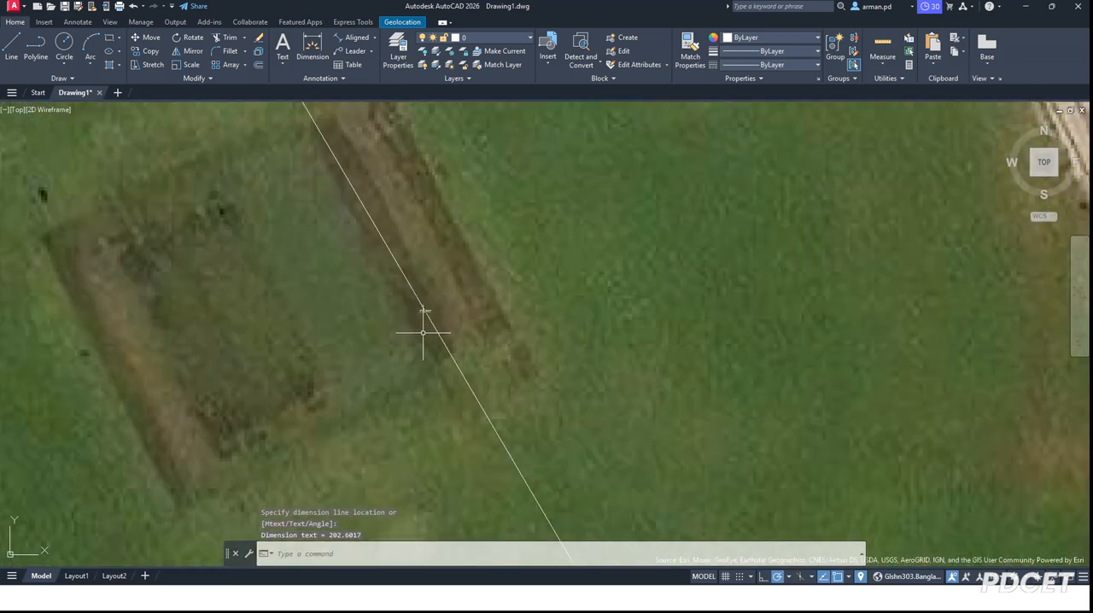
{"action": "scroll", "coordinate": [423, 333], "scroll_direction": "down", "scroll_amount": 5}
{"action": "scroll", "coordinate": [415, 307], "scroll_direction": "up", "scroll_amount": 10}
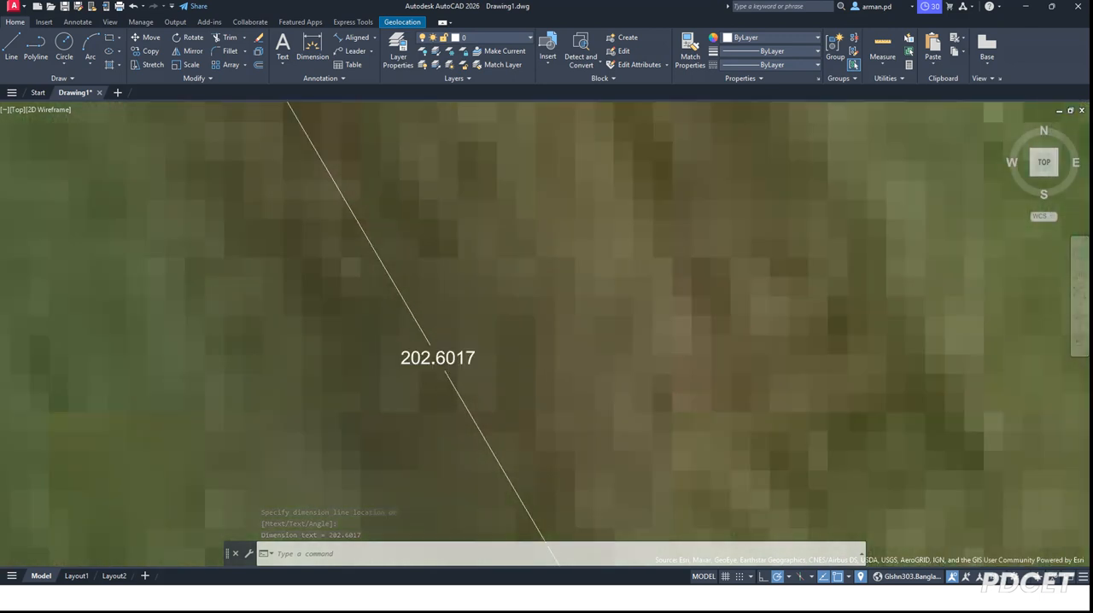
{"action": "scroll", "coordinate": [435, 378], "scroll_direction": "down", "scroll_amount": 3}
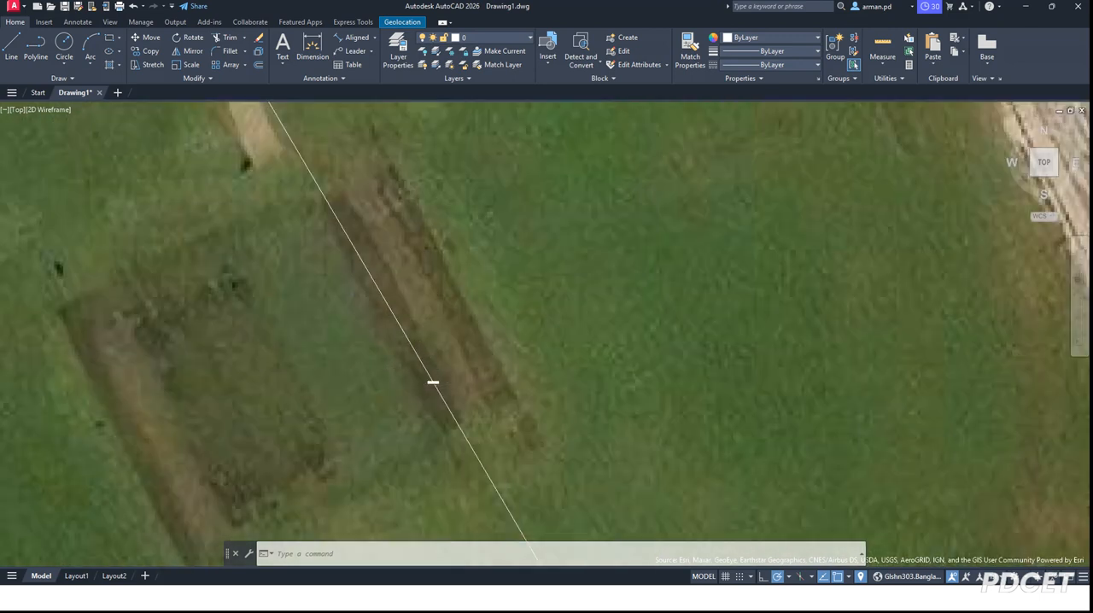
{"action": "left_click", "coordinate": [351, 77]}
{"action": "left_click", "coordinate": [324, 108]}
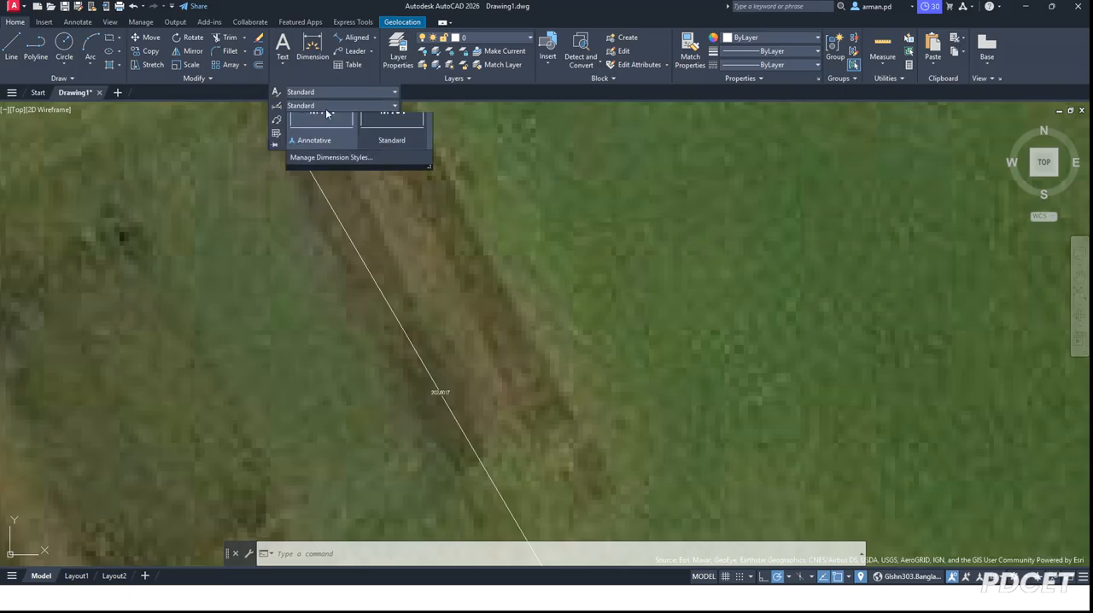
{"action": "left_click", "coordinate": [375, 157]}
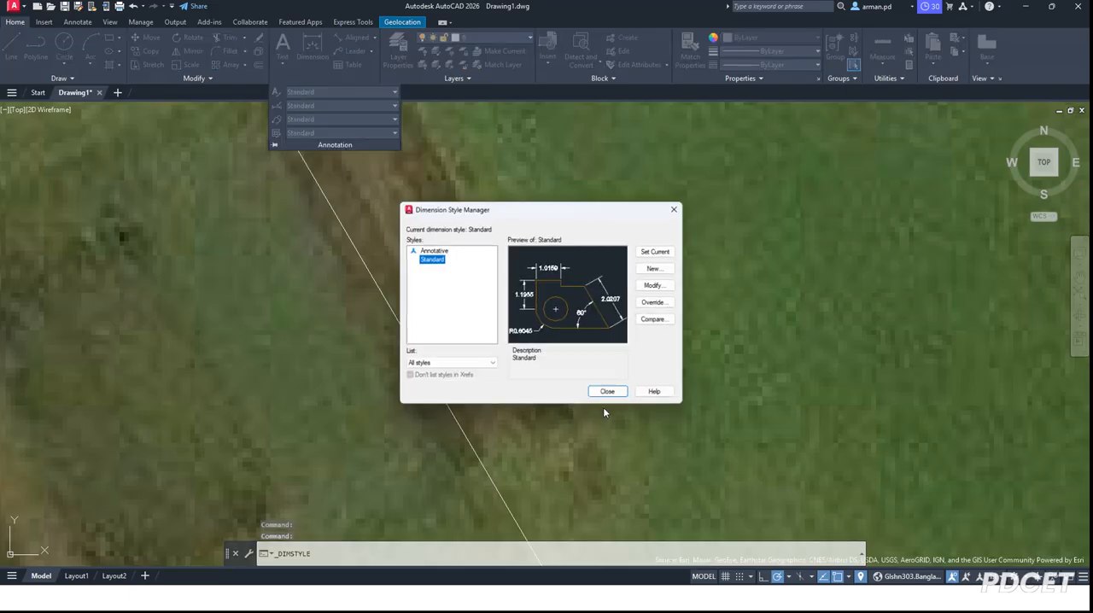
{"action": "left_click", "coordinate": [661, 285]}
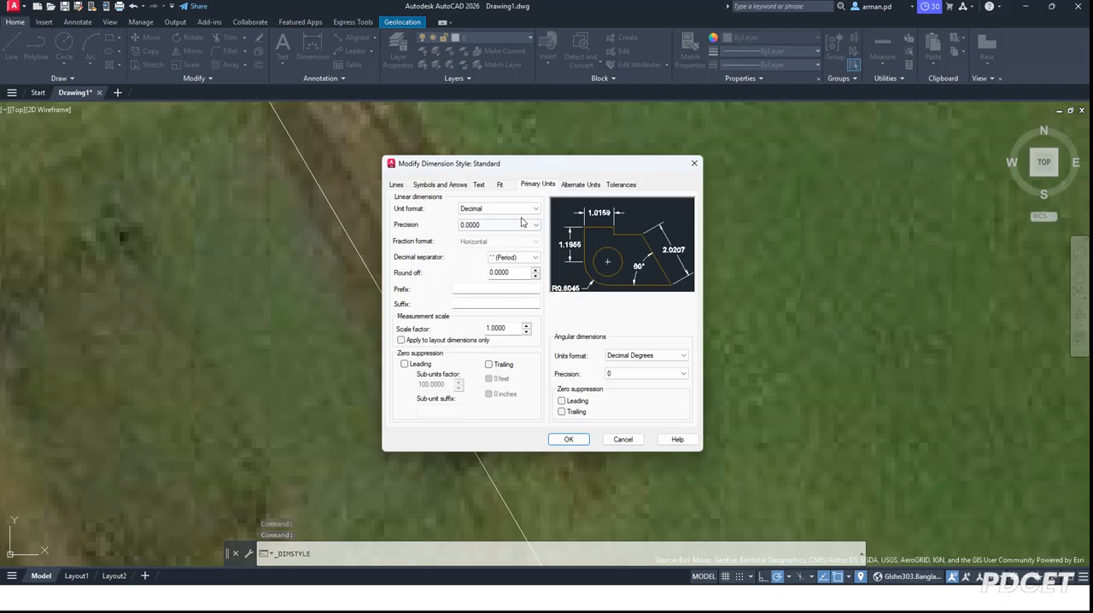
{"action": "left_click", "coordinate": [530, 208]}
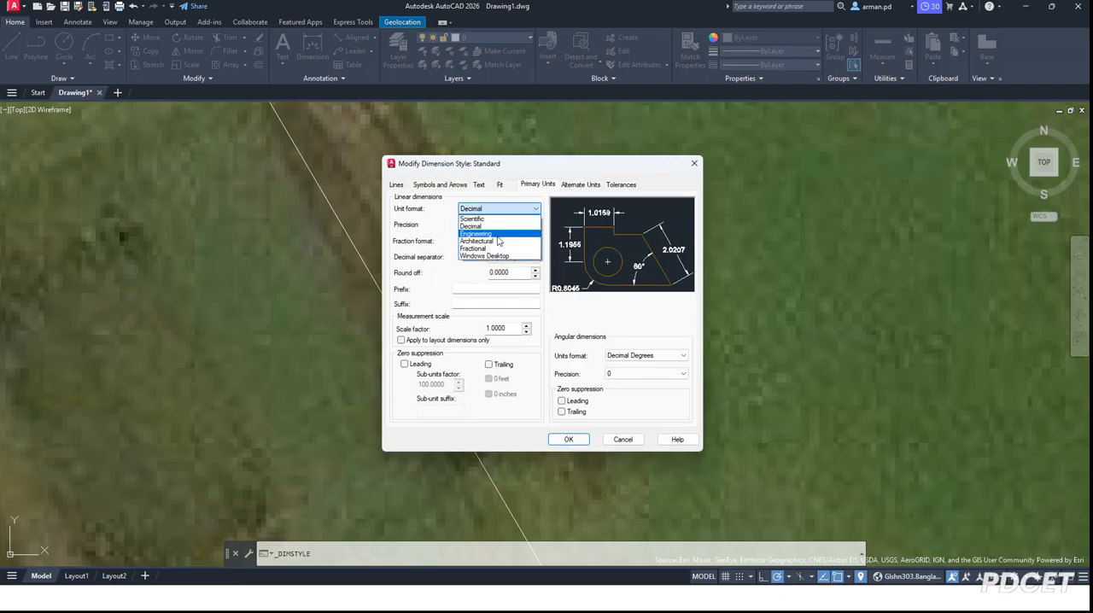
{"action": "left_click", "coordinate": [497, 235]}
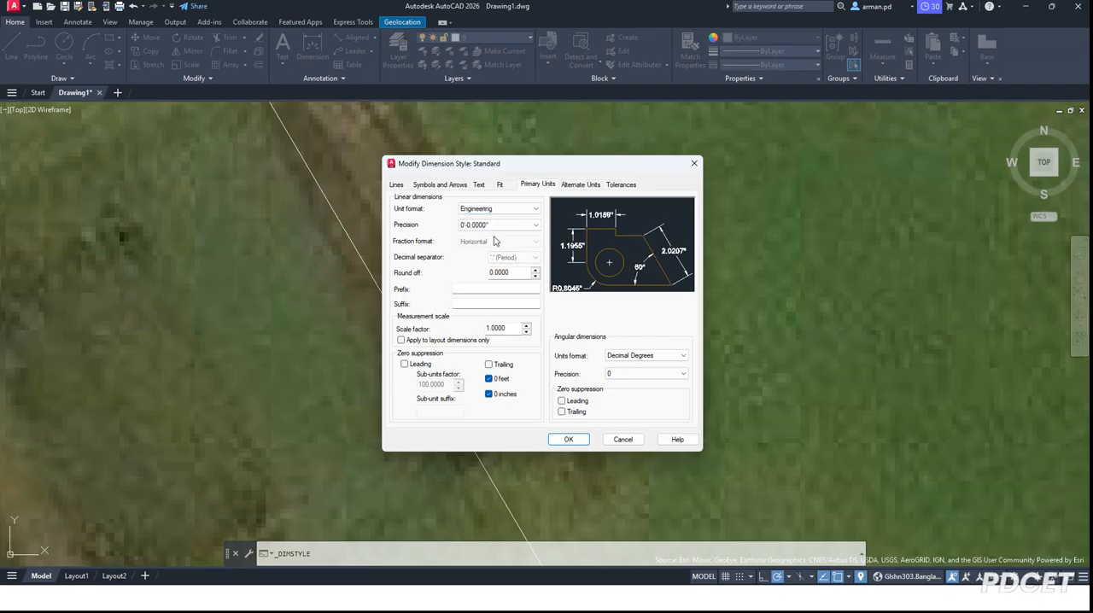
Step: Set the linear precision to 0'-0", save the style changes, and make Standard the current dimension style
{"action": "left_click", "coordinate": [523, 227]}
{"action": "left_click", "coordinate": [500, 238]}
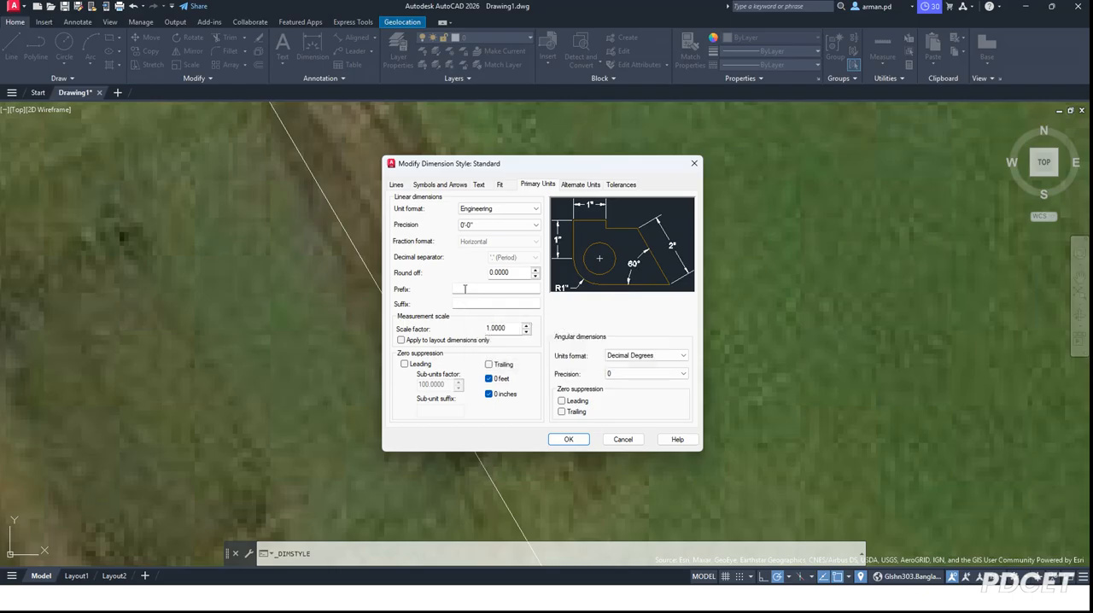
{"action": "left_click", "coordinate": [570, 440]}
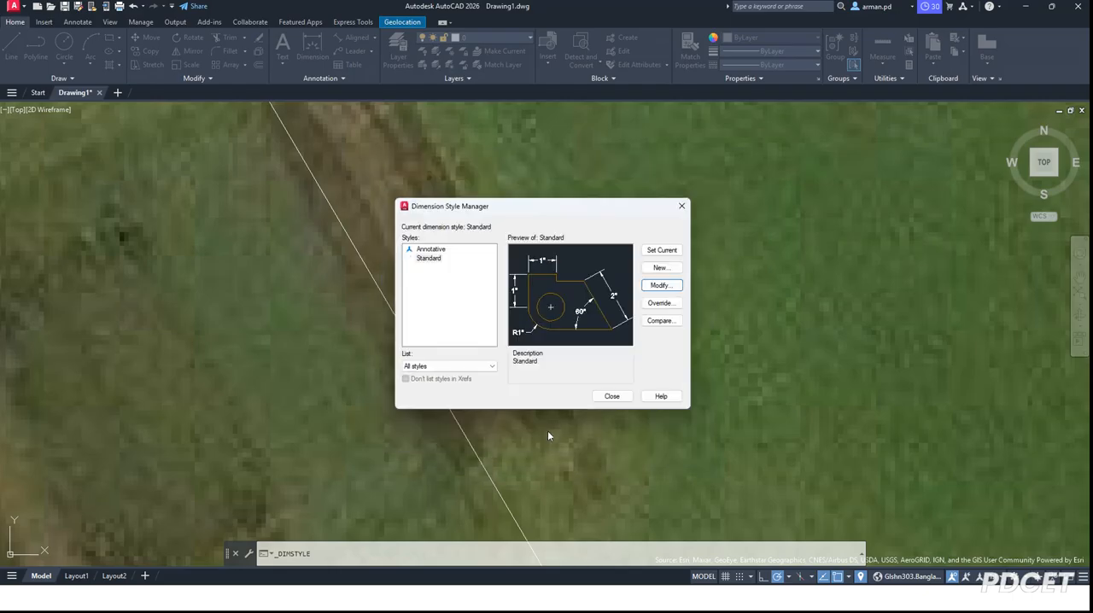
{"action": "left_click", "coordinate": [662, 250]}
{"action": "left_click", "coordinate": [612, 397]}
Step: Examine the reformatted dimension text on the stadium pitch at several levels of detail
{"action": "scroll", "coordinate": [453, 391], "scroll_direction": "up", "scroll_amount": 5}
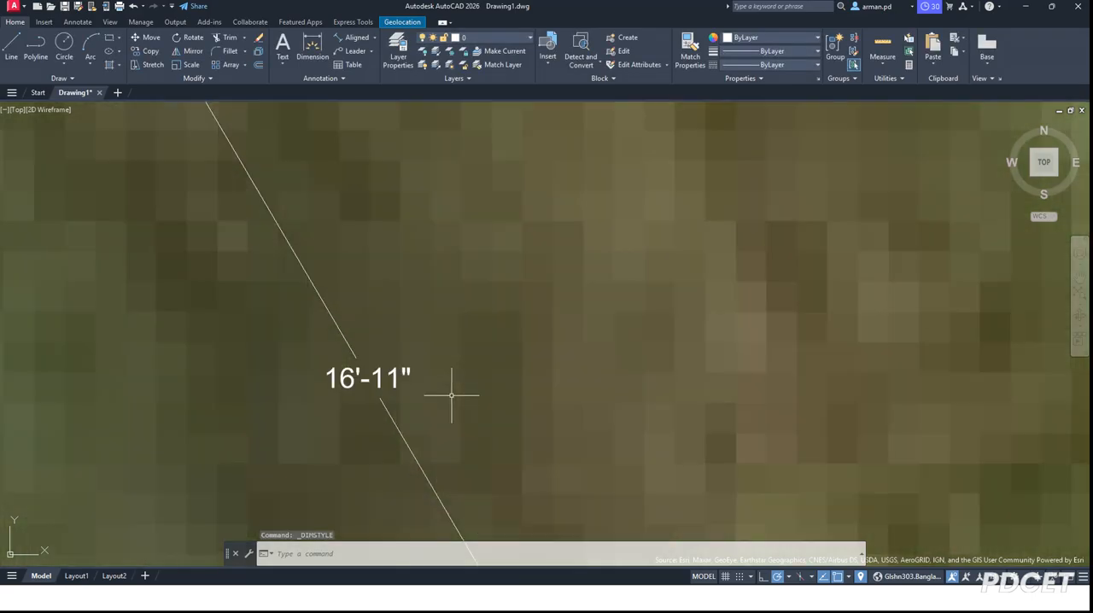
{"action": "scroll", "coordinate": [540, 367], "scroll_direction": "down", "scroll_amount": 6}
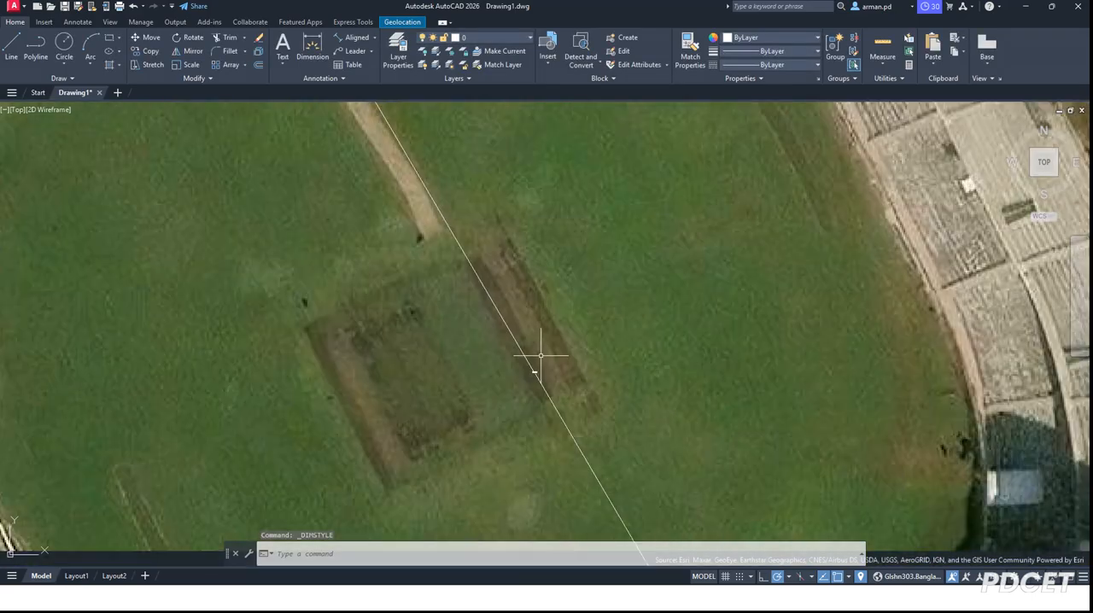
{"action": "scroll", "coordinate": [540, 374], "scroll_direction": "up", "scroll_amount": 6}
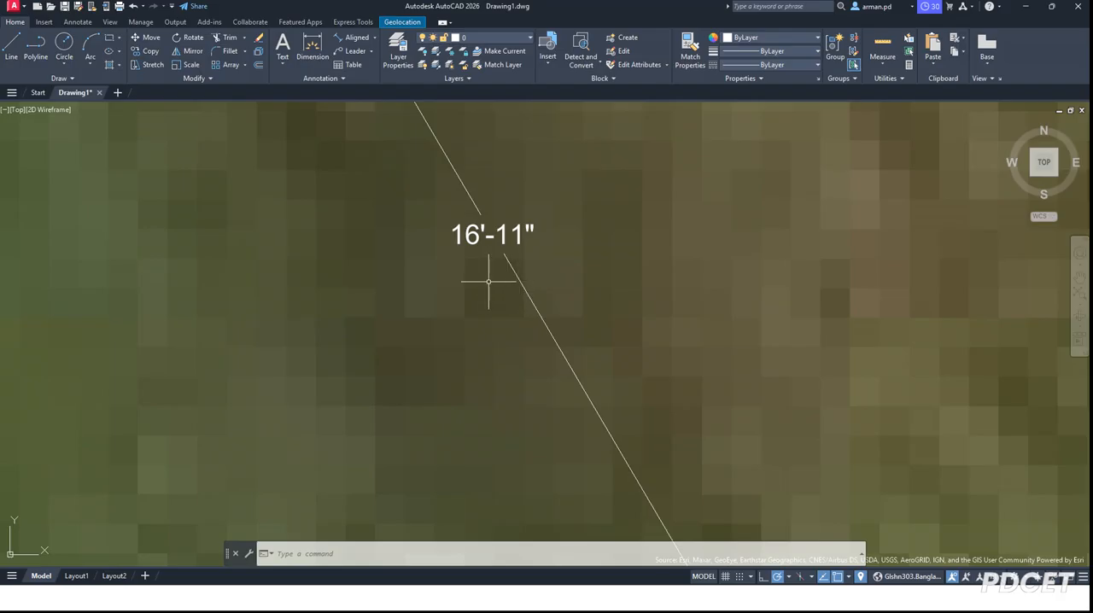
{"action": "scroll", "coordinate": [432, 286], "scroll_direction": "down", "scroll_amount": 3}
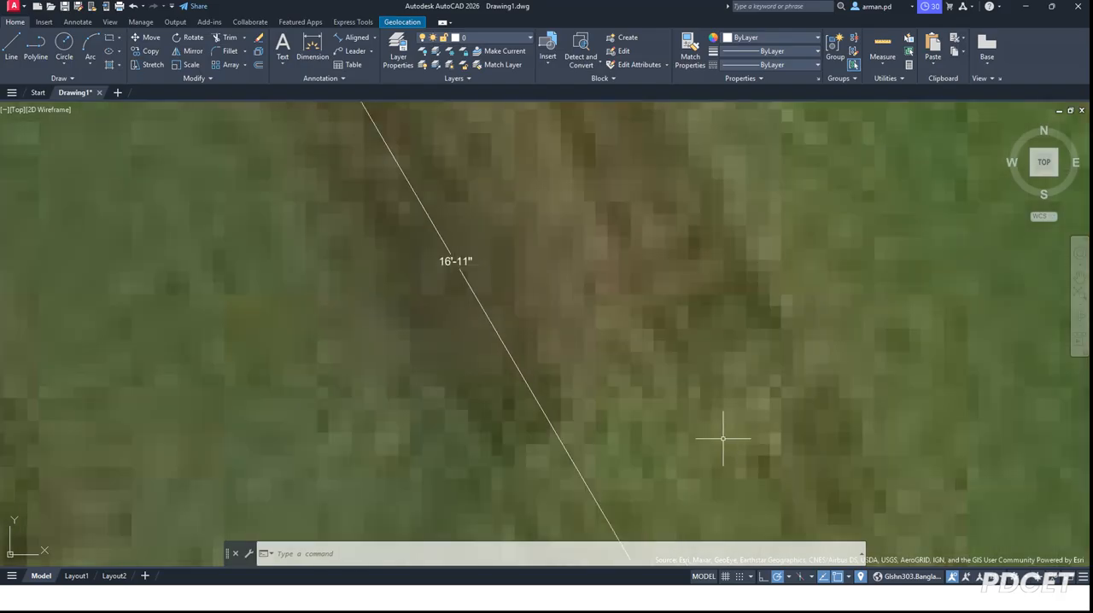
{"action": "scroll", "coordinate": [471, 313], "scroll_direction": "down", "scroll_amount": 5}
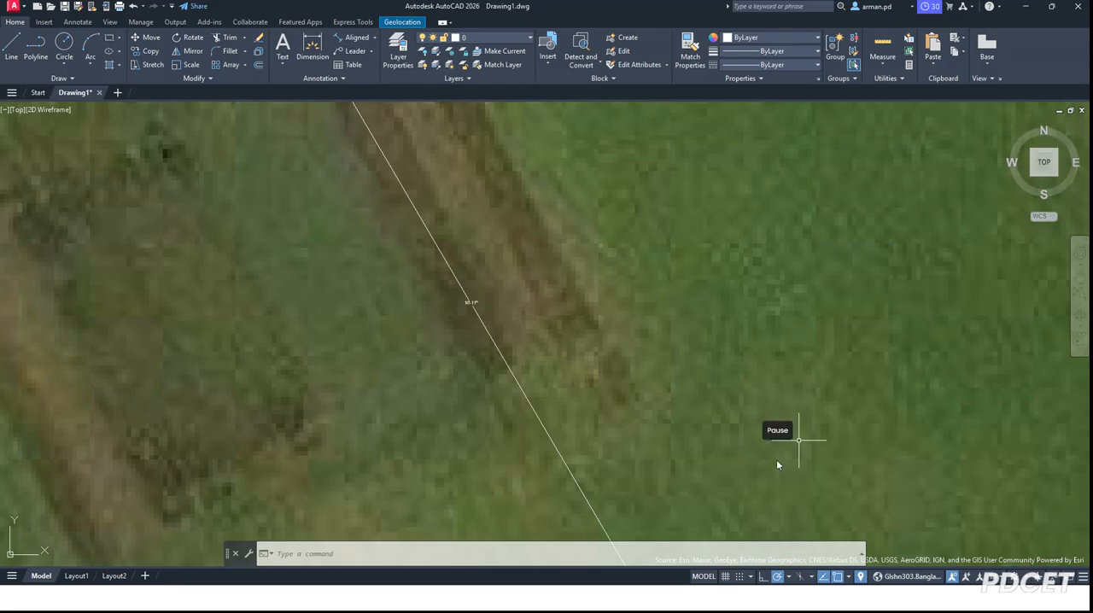
Step: Close Drawing1 and open Improved Master Plan of DIU July 2025.dwg from the Desktop
{"action": "left_click", "coordinate": [1082, 112]}
{"action": "left_click", "coordinate": [543, 333]}
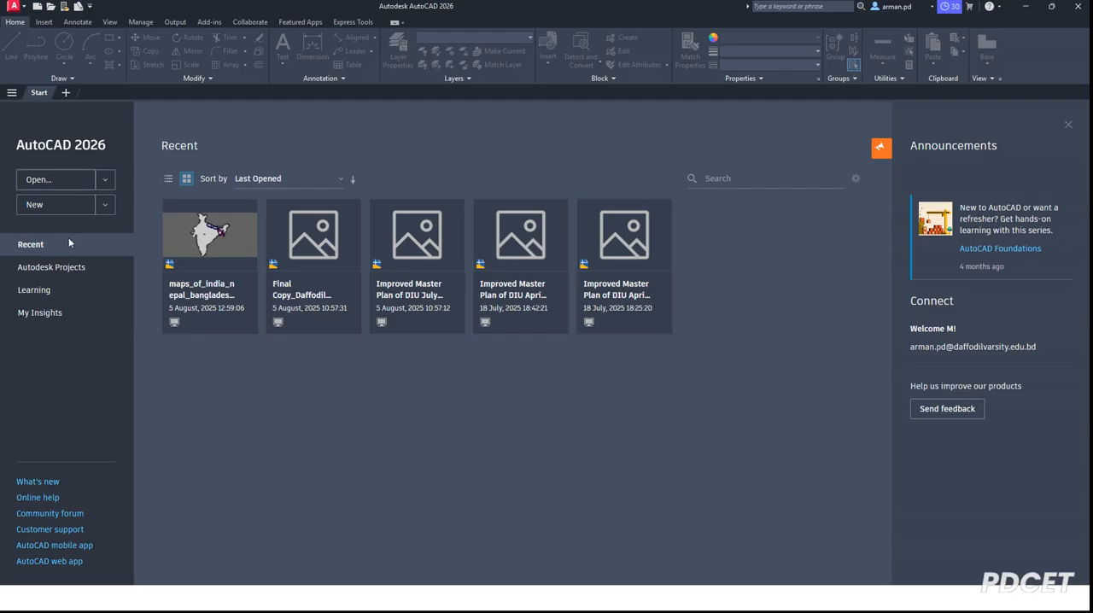
{"action": "left_click", "coordinate": [49, 189]}
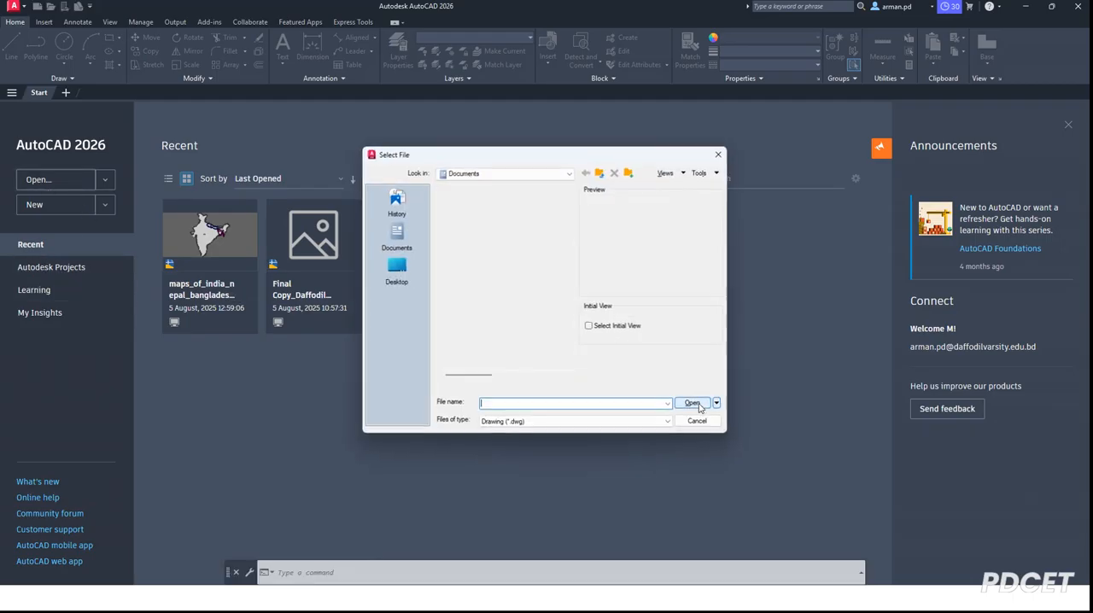
{"action": "left_click", "coordinate": [396, 270]}
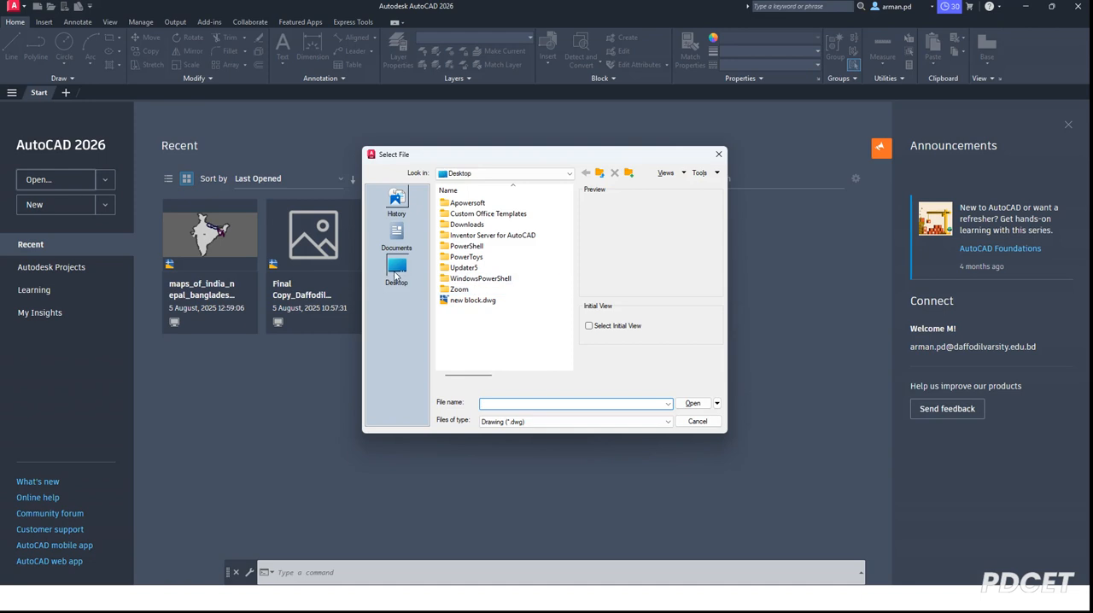
{"action": "scroll", "coordinate": [521, 283], "scroll_direction": "down", "scroll_amount": 2}
{"action": "scroll", "coordinate": [521, 283], "scroll_direction": "down", "scroll_amount": 2}
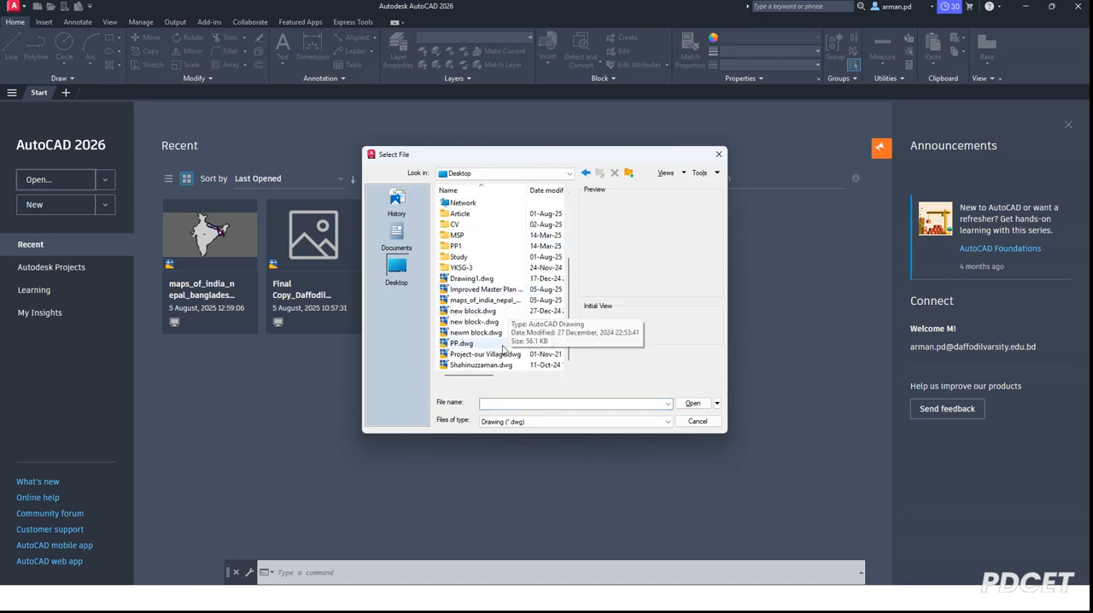
{"action": "left_click", "coordinate": [485, 290]}
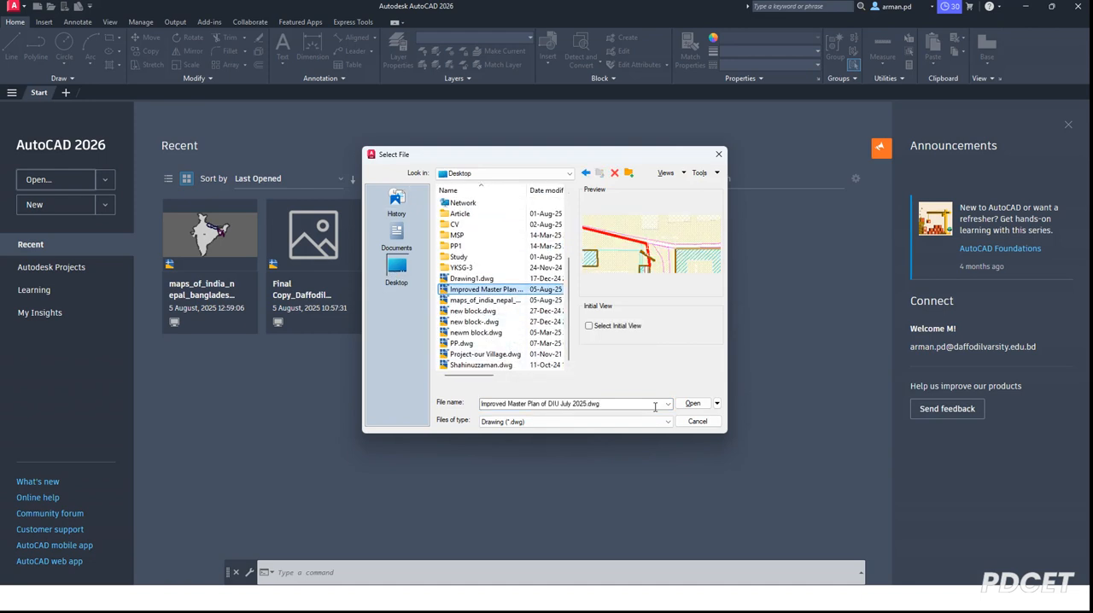
{"action": "left_click", "coordinate": [692, 403]}
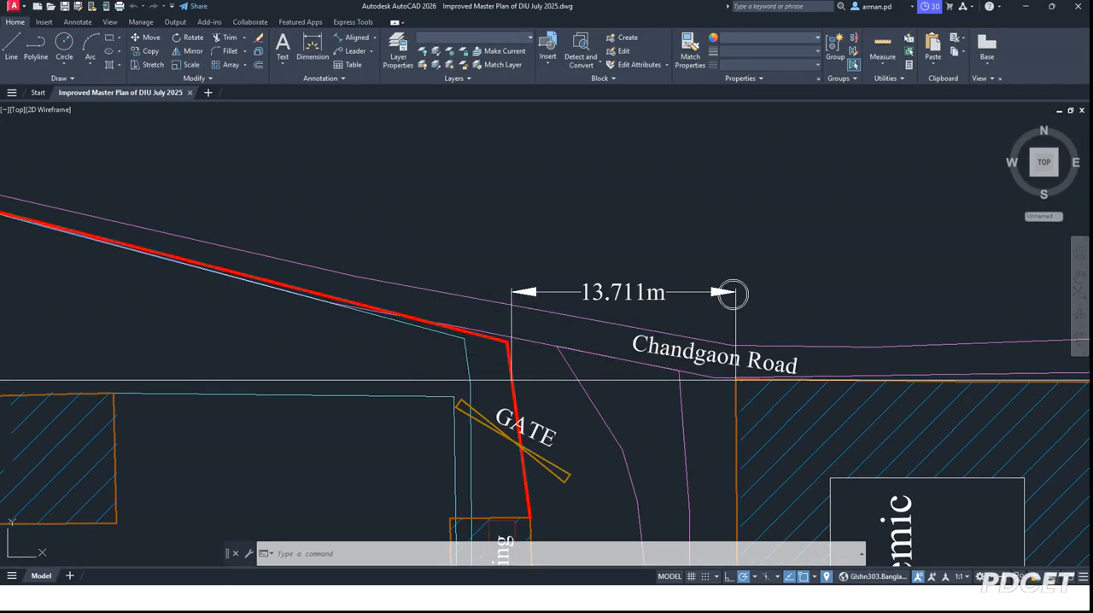
Step: Set the master plan's online map background to Esri Imagery
{"action": "scroll", "coordinate": [401, 248], "scroll_direction": "down", "scroll_amount": 5}
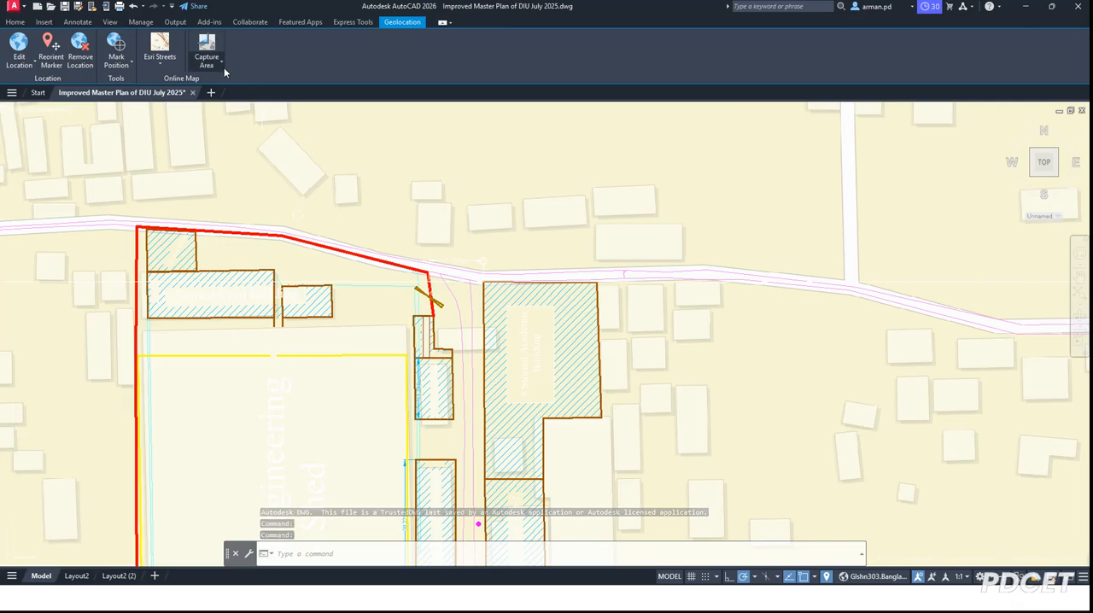
{"action": "left_click", "coordinate": [160, 58]}
{"action": "left_click", "coordinate": [178, 128]}
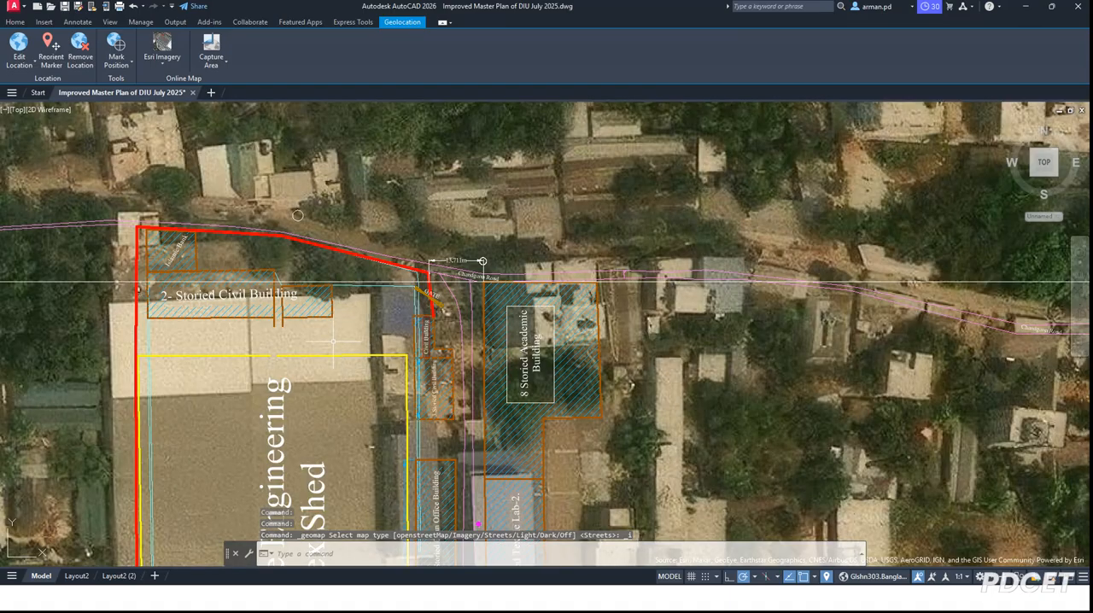
Step: Examine the campus master plan over the satellite imagery, from the whole site down to the transport yards
{"action": "scroll", "coordinate": [403, 278], "scroll_direction": "down", "scroll_amount": 10}
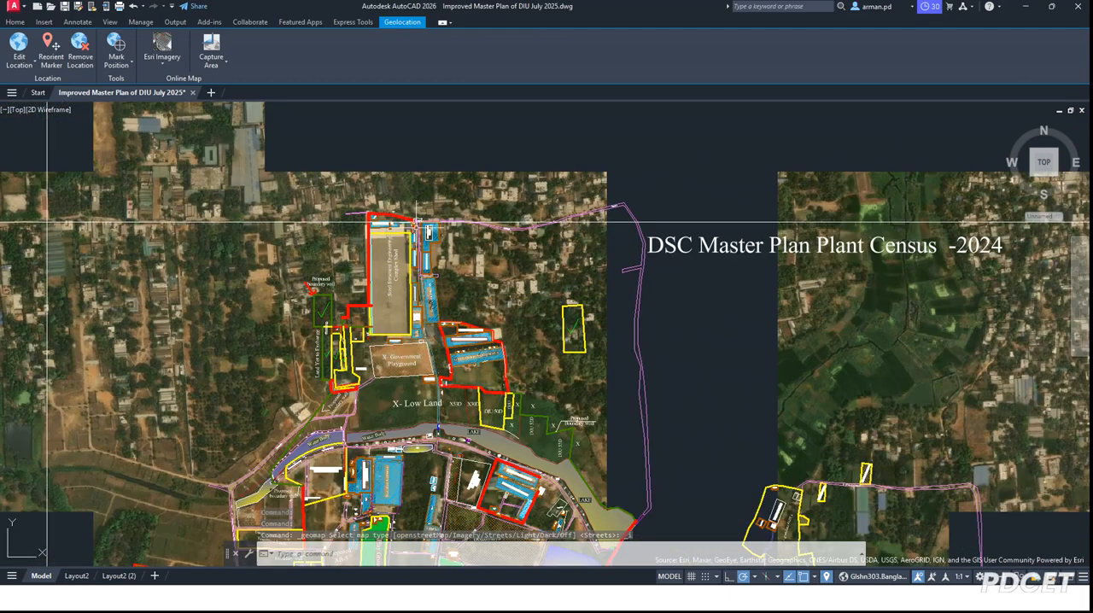
{"action": "scroll", "coordinate": [416, 222], "scroll_direction": "down", "scroll_amount": 2}
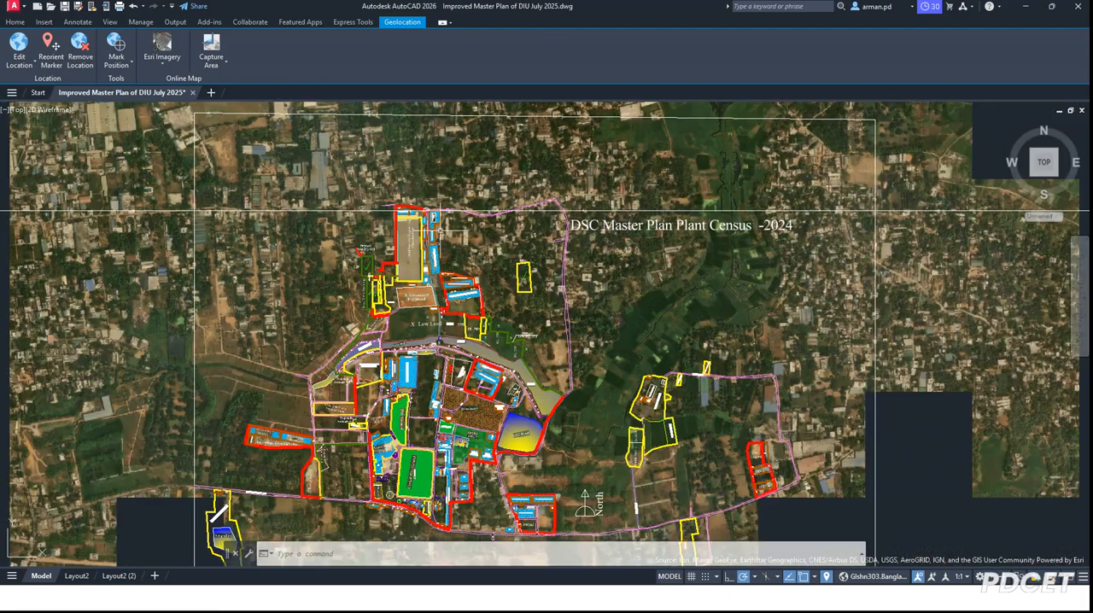
{"action": "scroll", "coordinate": [371, 442], "scroll_direction": "up", "scroll_amount": 4}
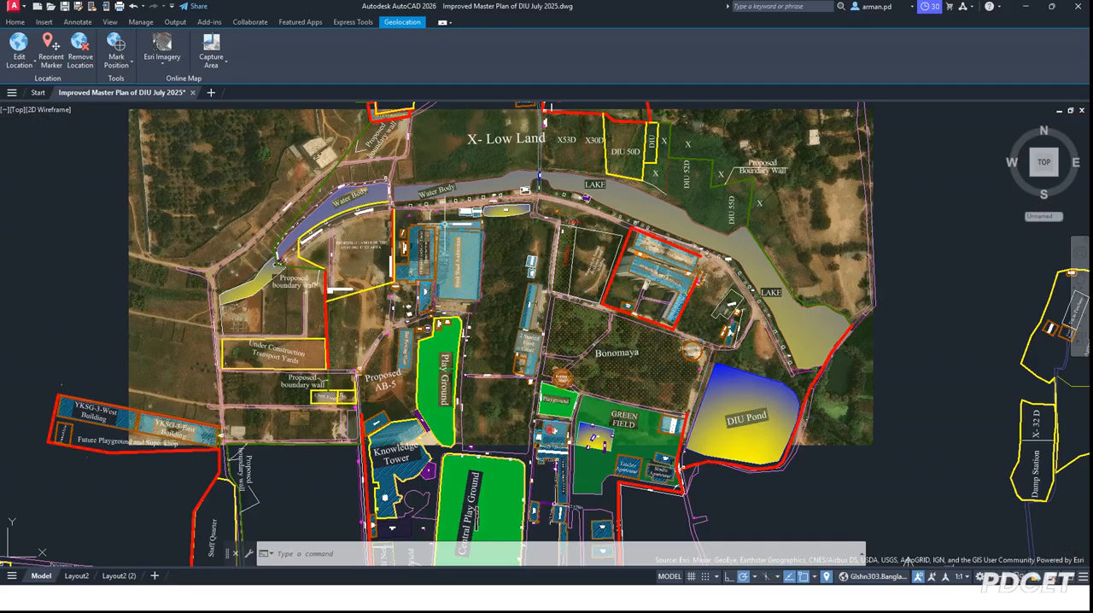
{"action": "scroll", "coordinate": [313, 355], "scroll_direction": "up", "scroll_amount": 4}
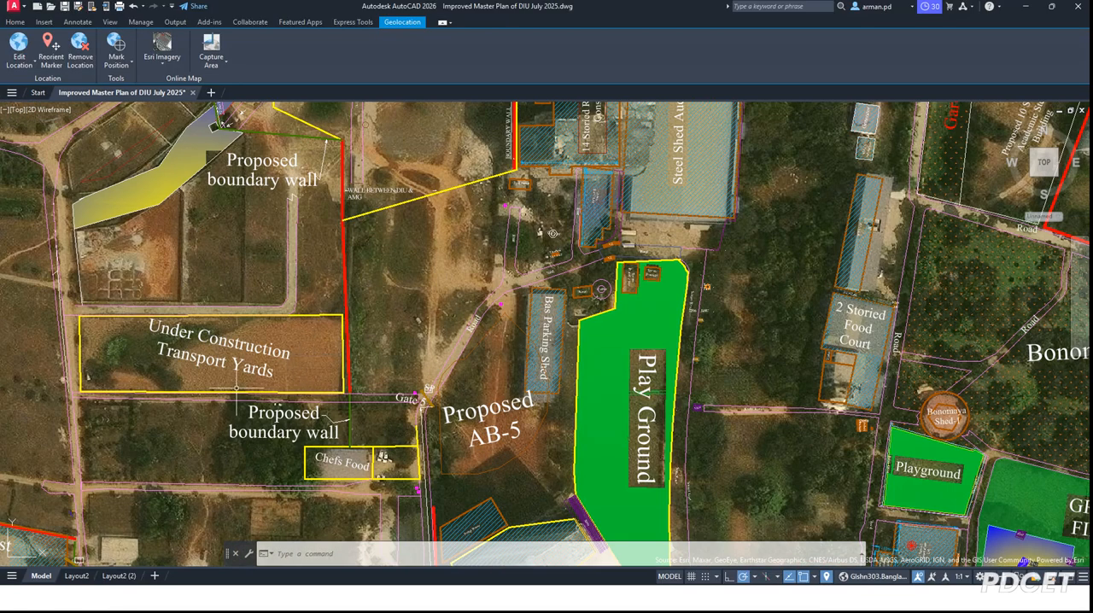
{"action": "scroll", "coordinate": [300, 338], "scroll_direction": "down", "scroll_amount": 2}
{"action": "scroll", "coordinate": [222, 346], "scroll_direction": "up", "scroll_amount": 4}
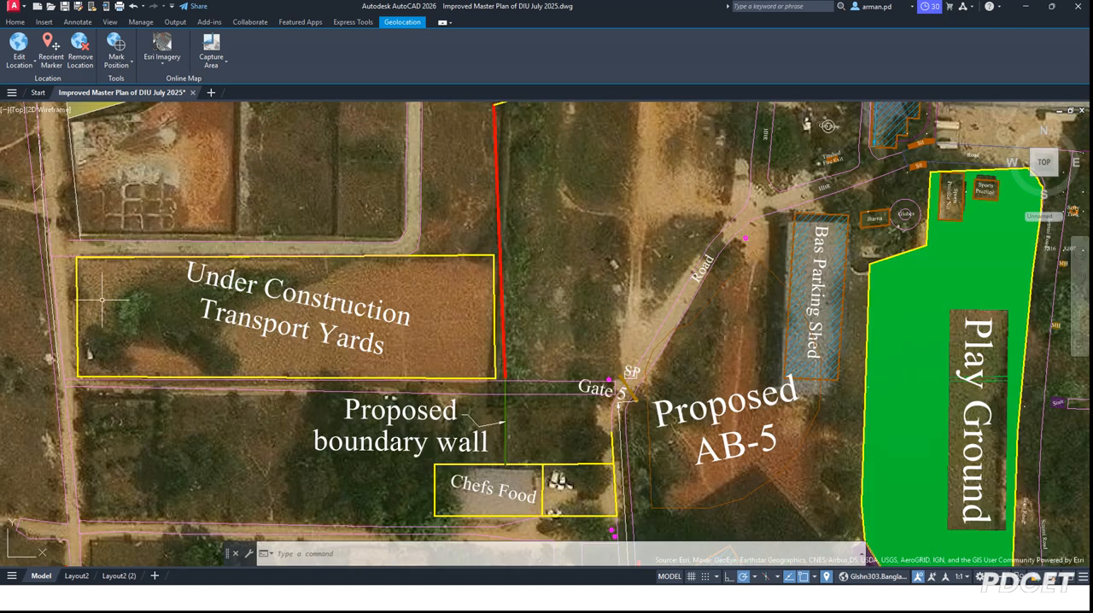
{"action": "left_click", "coordinate": [77, 288]}
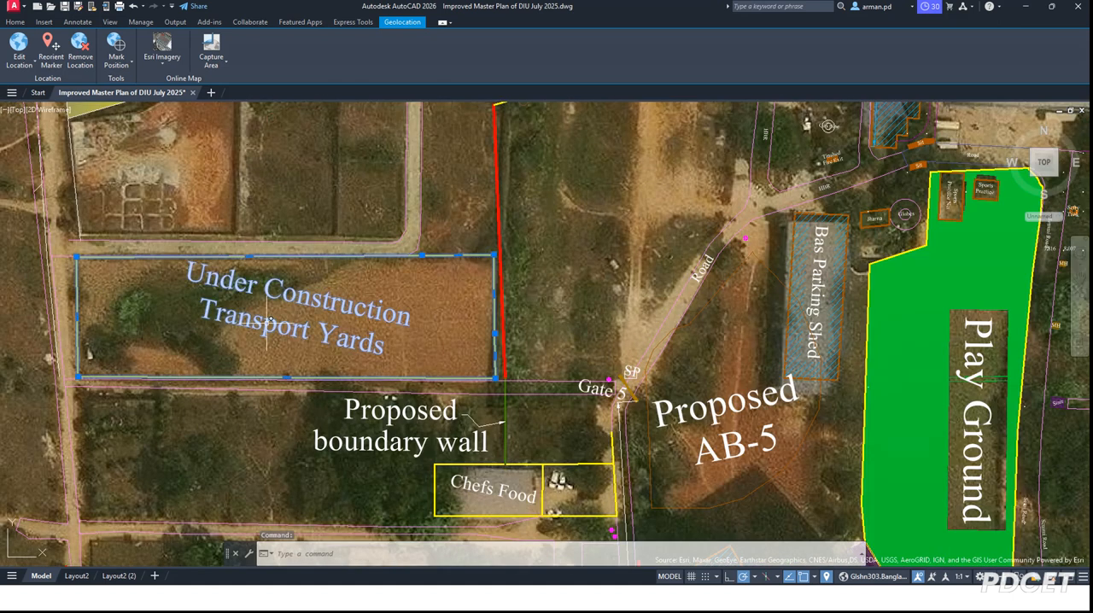
{"action": "left_click", "coordinate": [377, 341]}
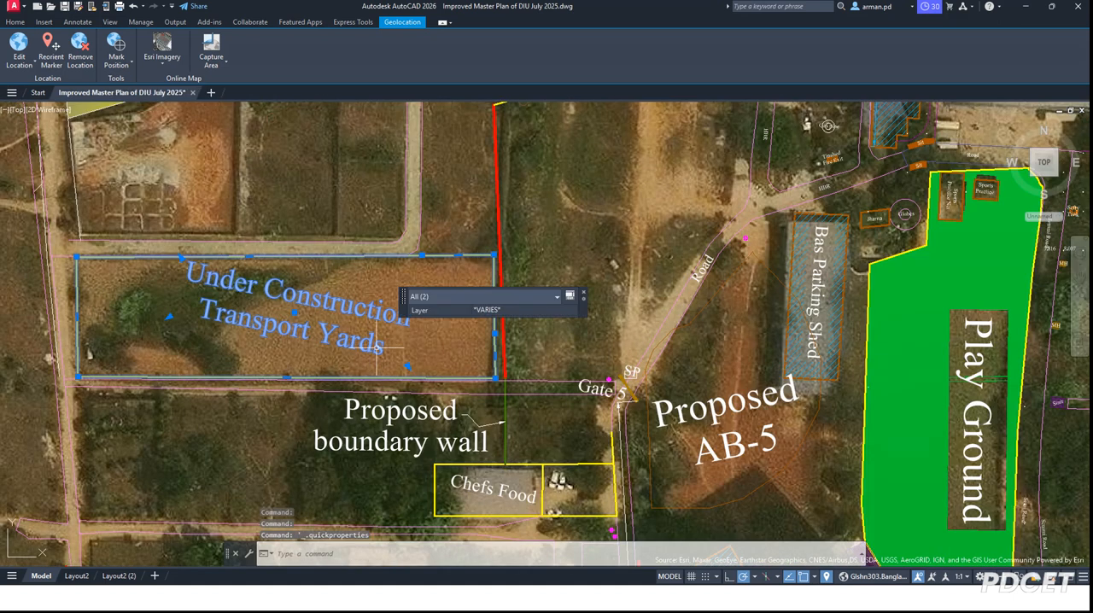
{"action": "key", "text": "Escape"}
Step: Change the transport yards label to read "Under Construction Transport Yard"
{"action": "left_click", "coordinate": [372, 345]}
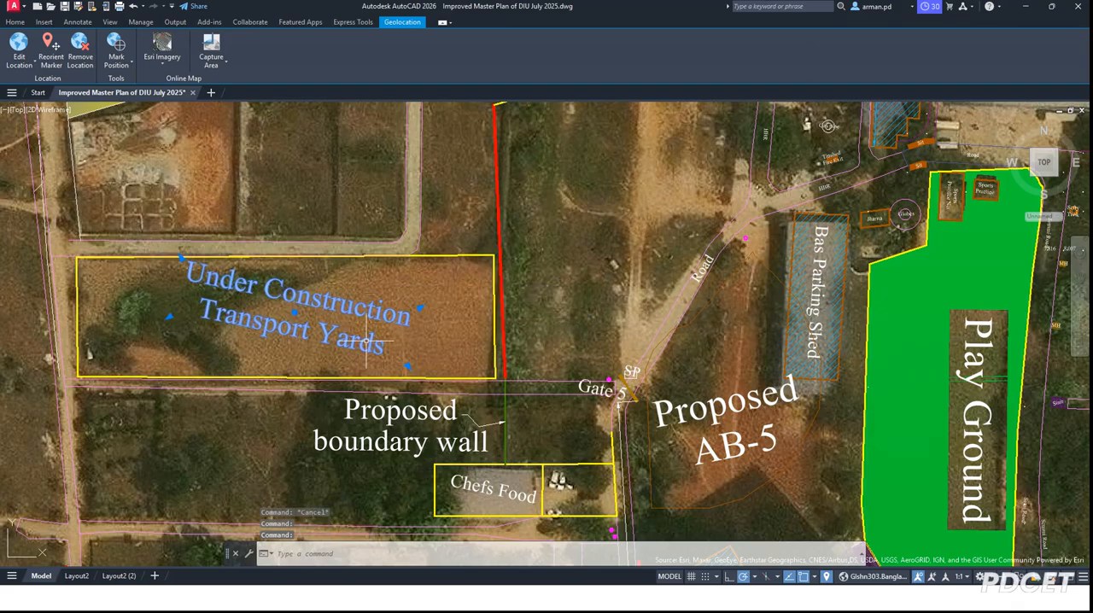
{"action": "double_click", "coordinate": [370, 340]}
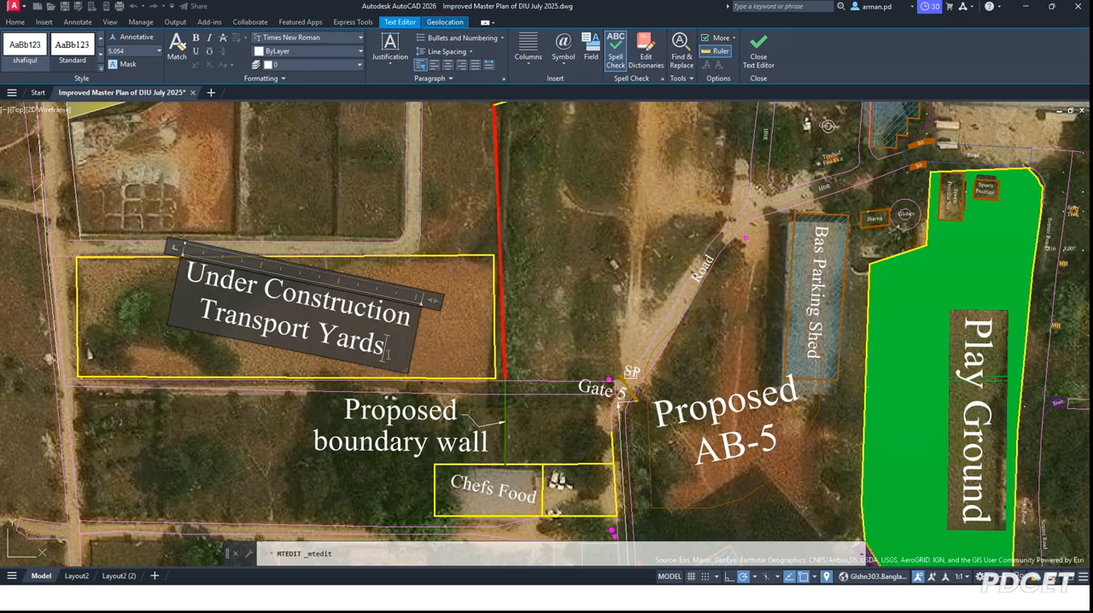
{"action": "key", "text": "BackSpace"}
{"action": "key", "text": "Escape"}
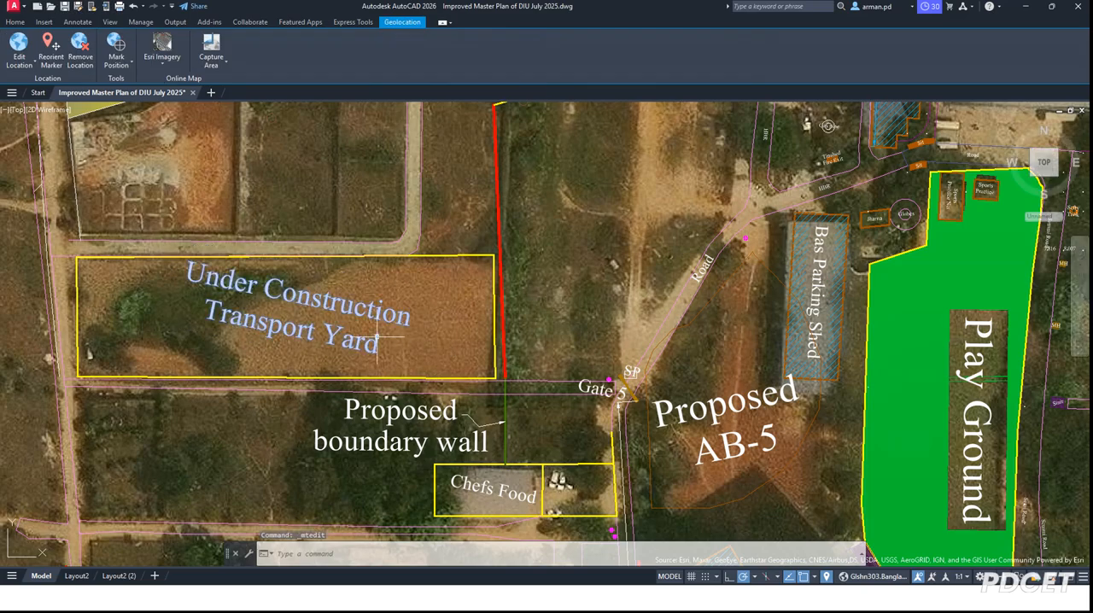
{"action": "scroll", "coordinate": [404, 277], "scroll_direction": "down", "scroll_amount": 4}
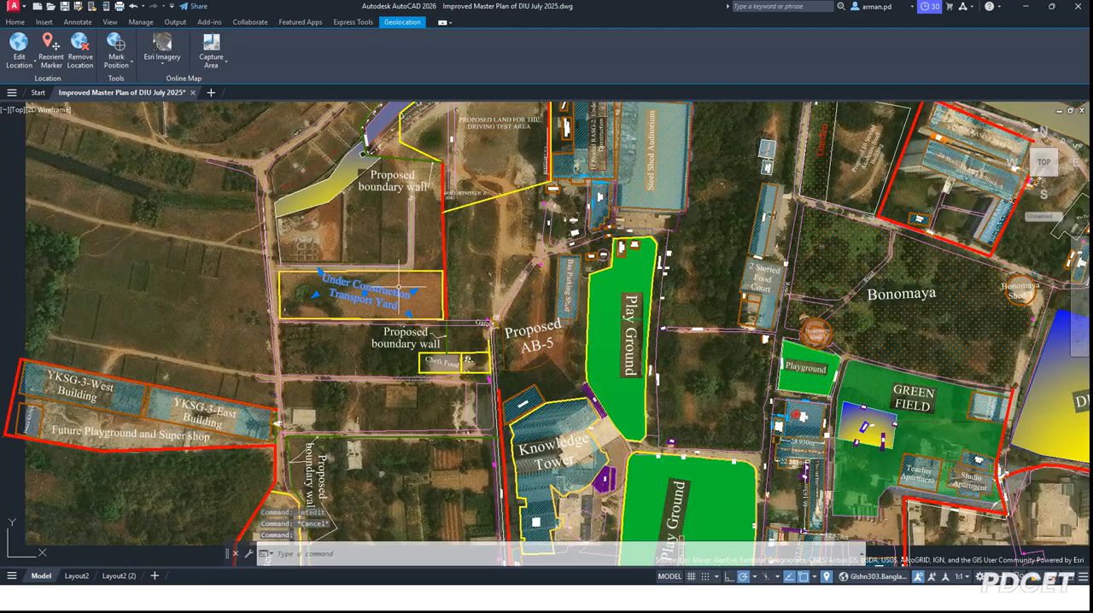
{"action": "type", "text": "CP"}
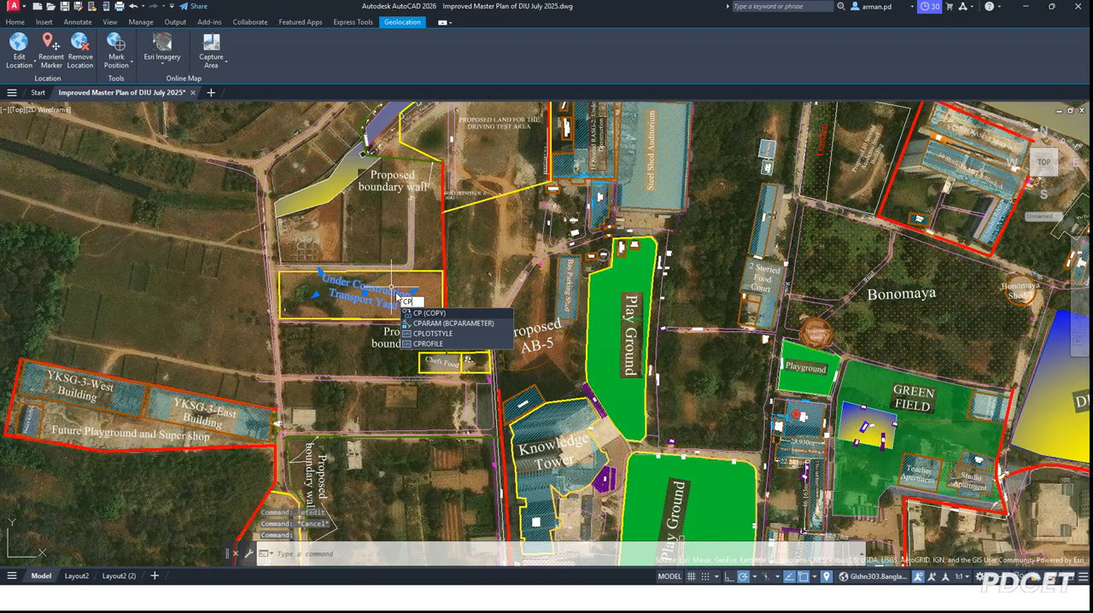
{"action": "left_click", "coordinate": [419, 313]}
{"action": "key", "text": "Escape"}
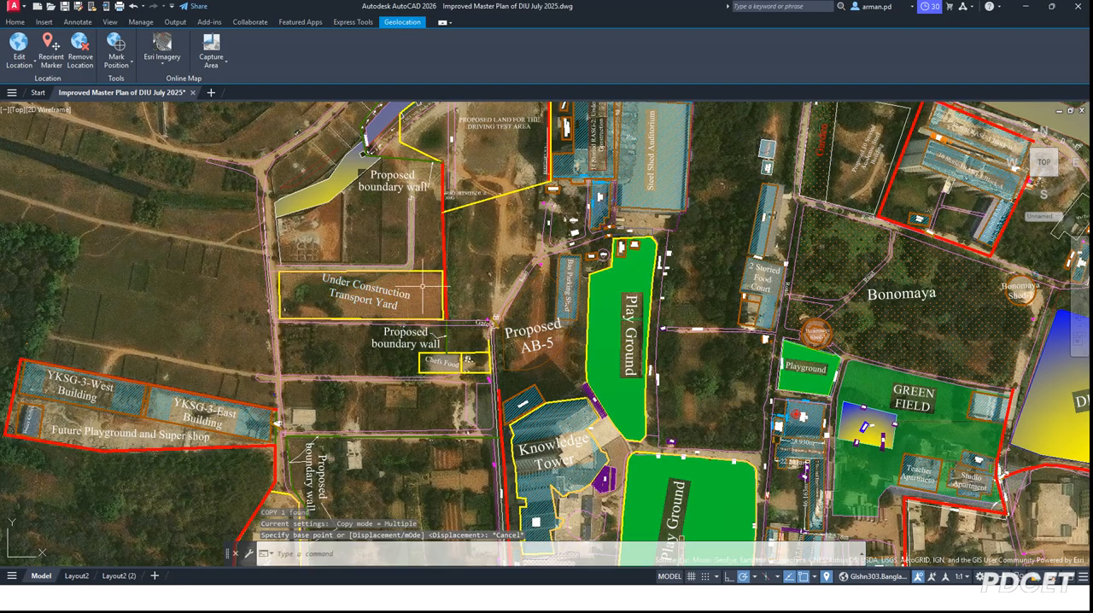
{"action": "key", "text": "Escape"}
{"action": "left_click", "coordinate": [428, 271]}
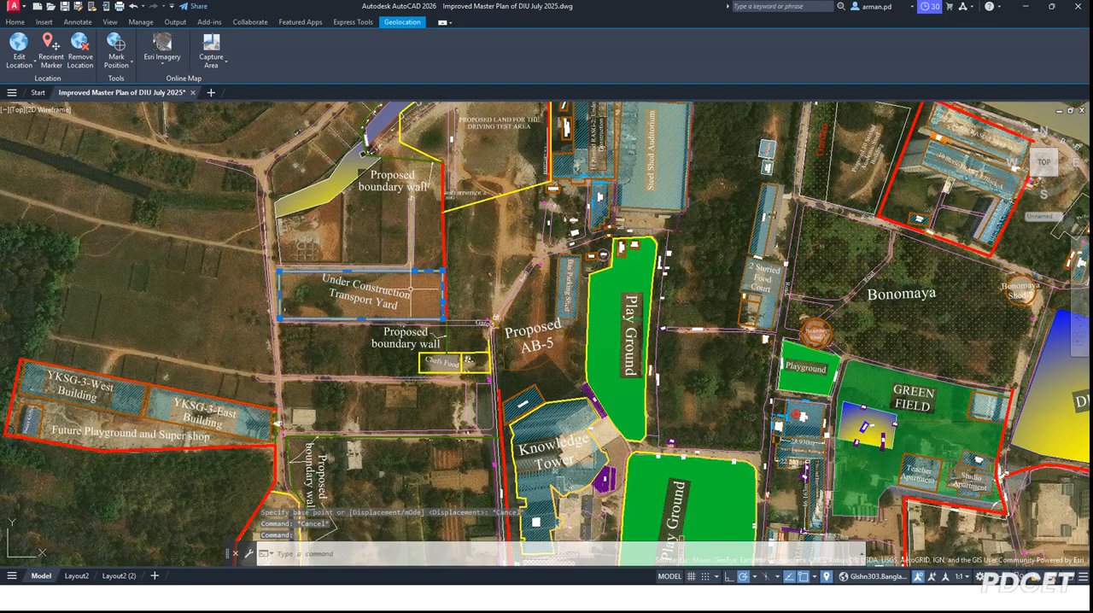
{"action": "key", "text": "Escape"}
{"action": "scroll", "coordinate": [415, 281], "scroll_direction": "up", "scroll_amount": 4}
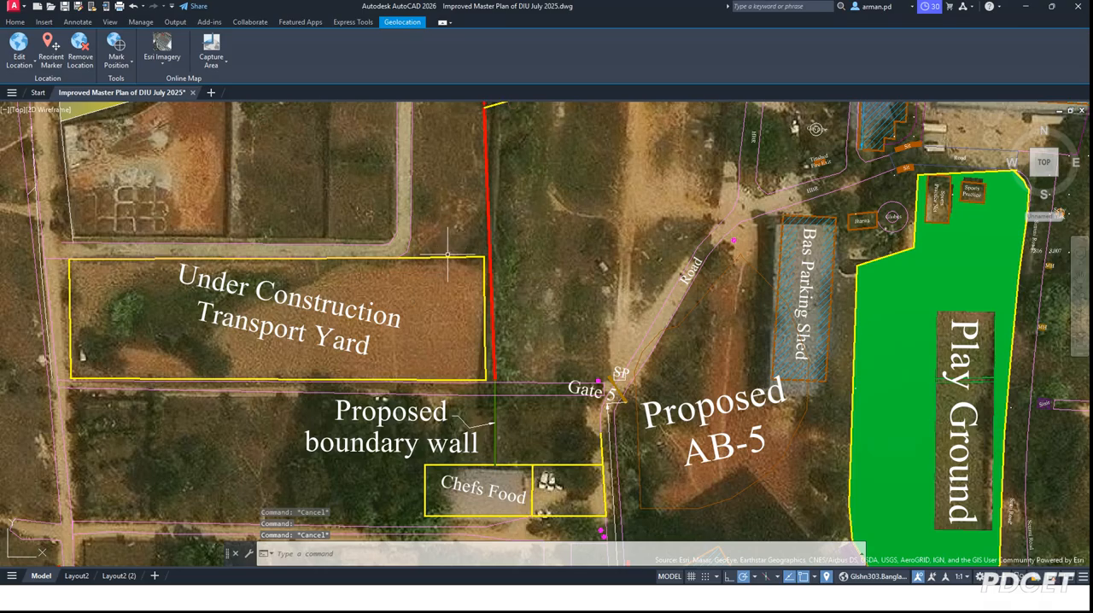
{"action": "left_click", "coordinate": [445, 257]}
{"action": "key", "text": "Escape"}
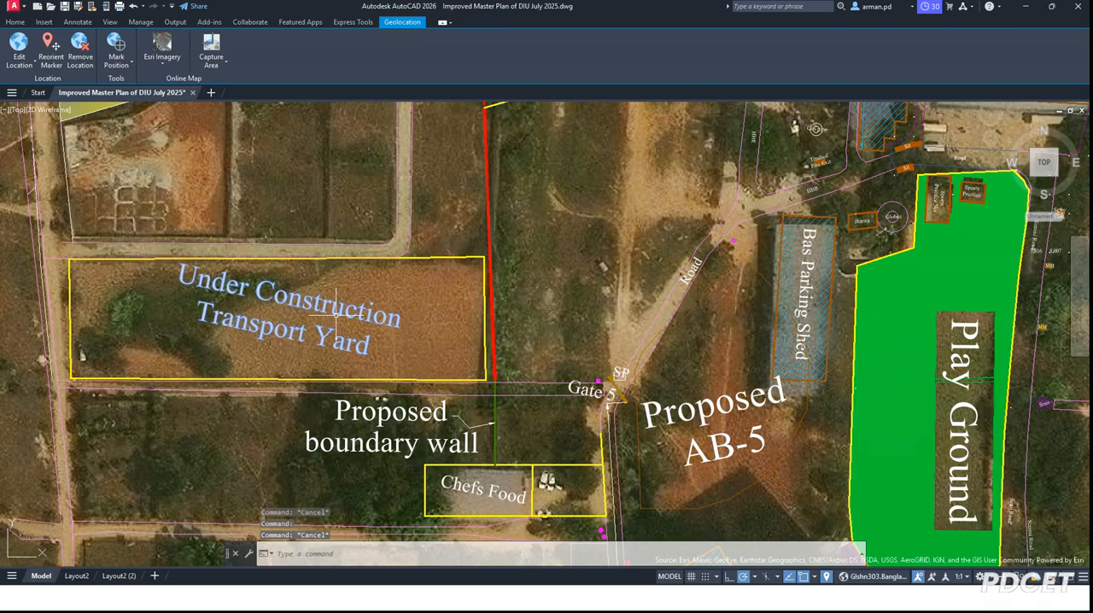
Step: Measure the area and perimeter of the Under Construction Transport Yard's yellow outline as an object
{"action": "type", "text": "e"}
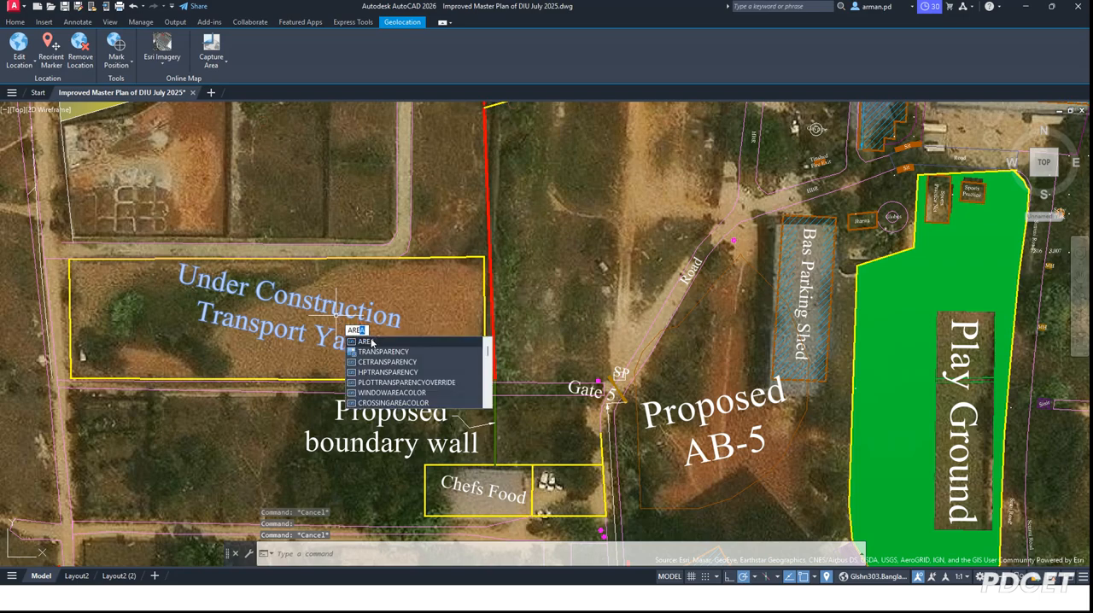
{"action": "key", "text": "Return"}
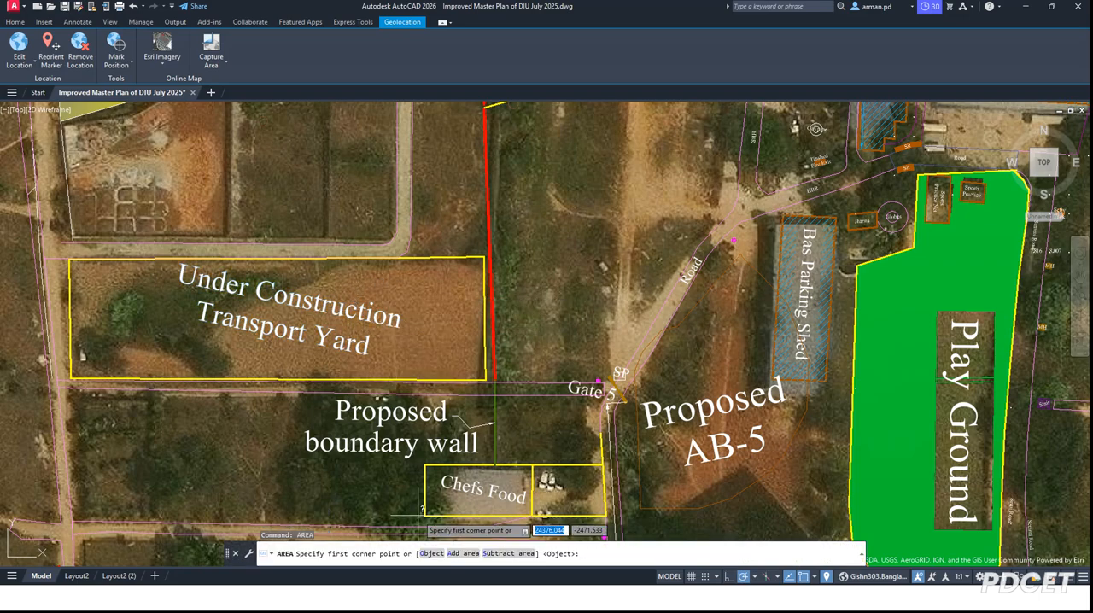
{"action": "left_click", "coordinate": [435, 554]}
{"action": "left_click", "coordinate": [437, 257]}
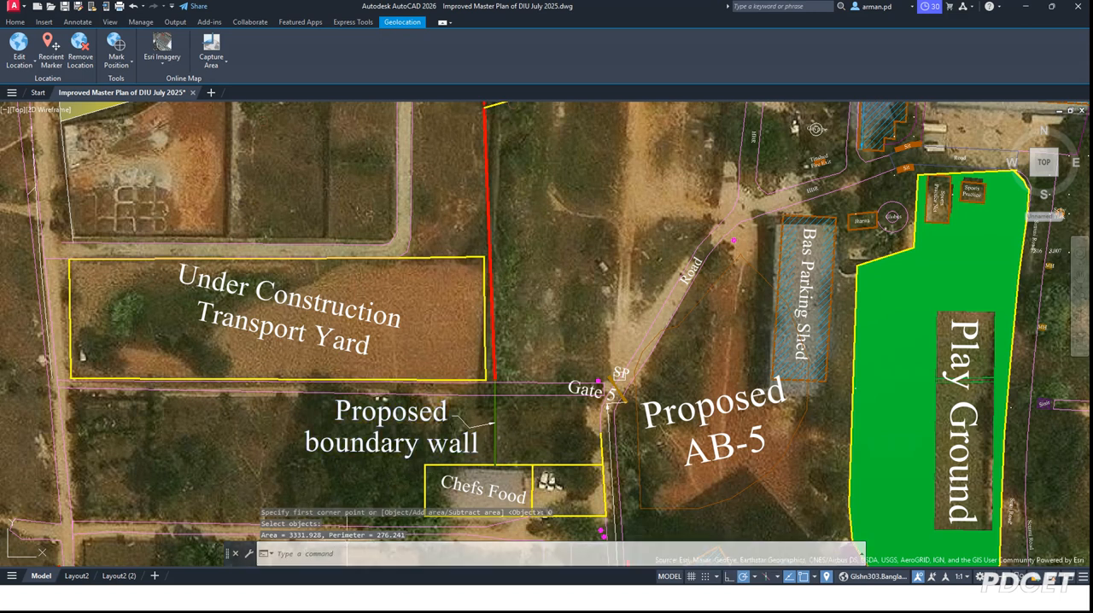
{"action": "key", "text": "F2"}
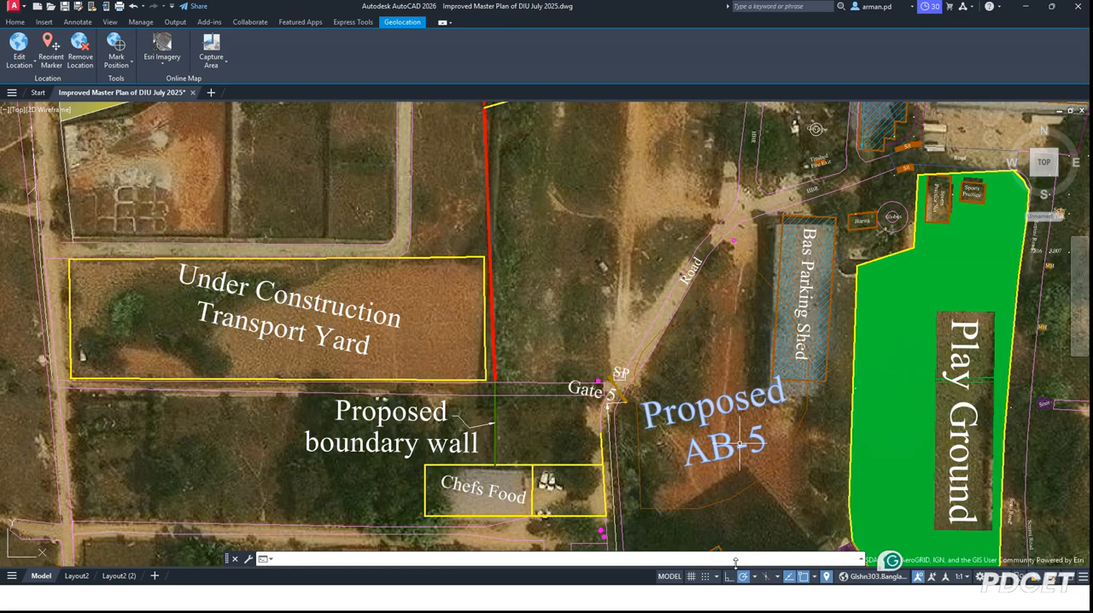
Step: Review the primary unit settings of the Standard dimension style and close them without changes
{"action": "key", "text": "Return"}
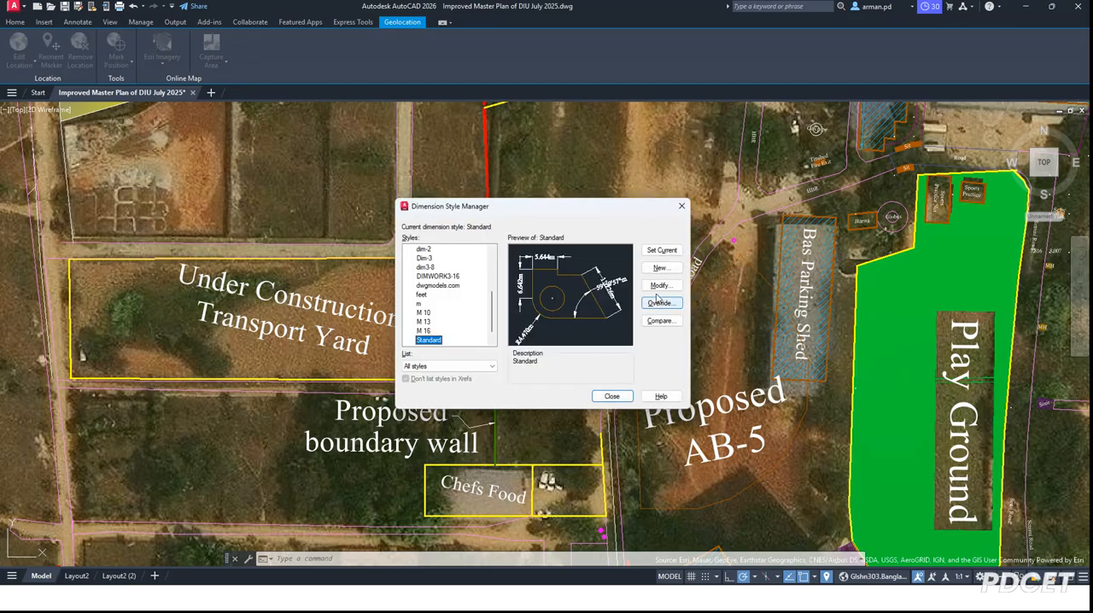
{"action": "left_click", "coordinate": [659, 286]}
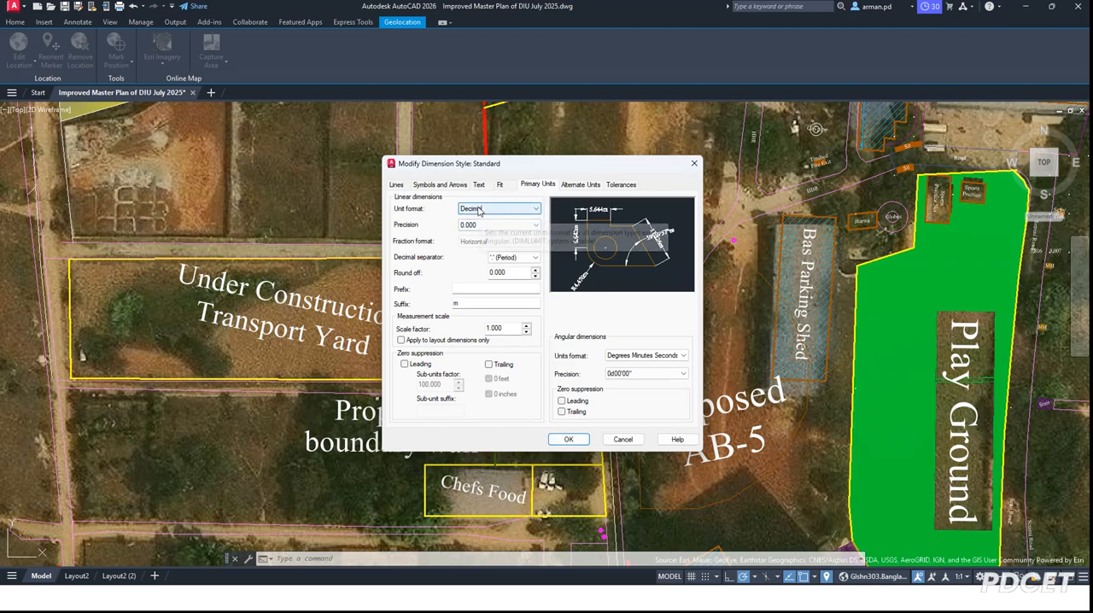
{"action": "left_click", "coordinate": [693, 164]}
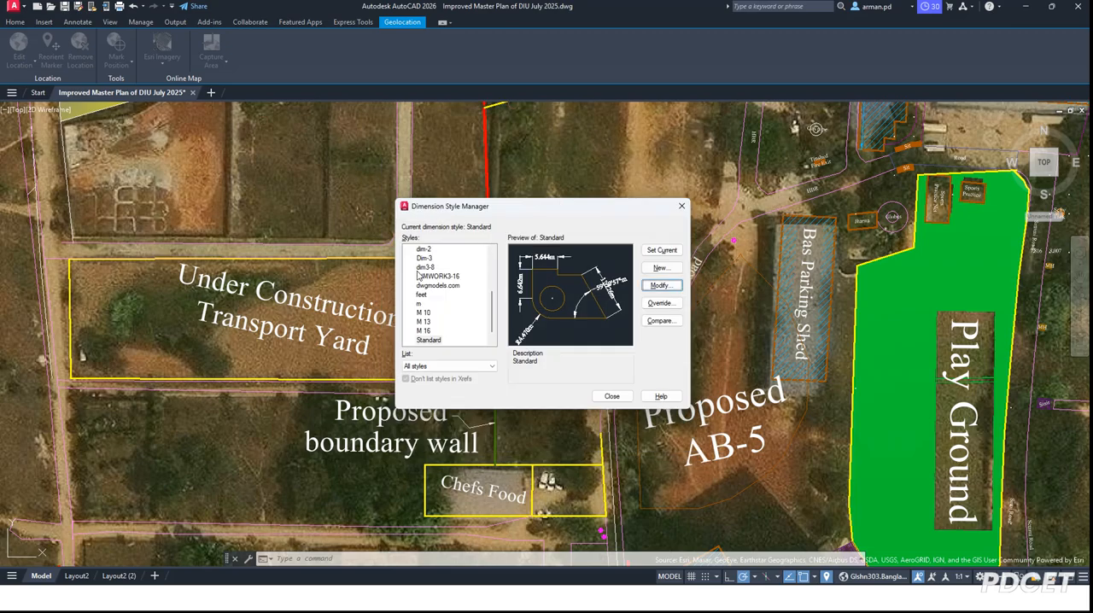
{"action": "left_click", "coordinate": [681, 207]}
Step: Add a horizontal linear dimension along the transport yard's northern edge, placing its dimension line above the road
{"action": "scroll", "coordinate": [72, 264], "scroll_direction": "up", "scroll_amount": 4}
{"action": "scroll", "coordinate": [302, 207], "scroll_direction": "down", "scroll_amount": 4}
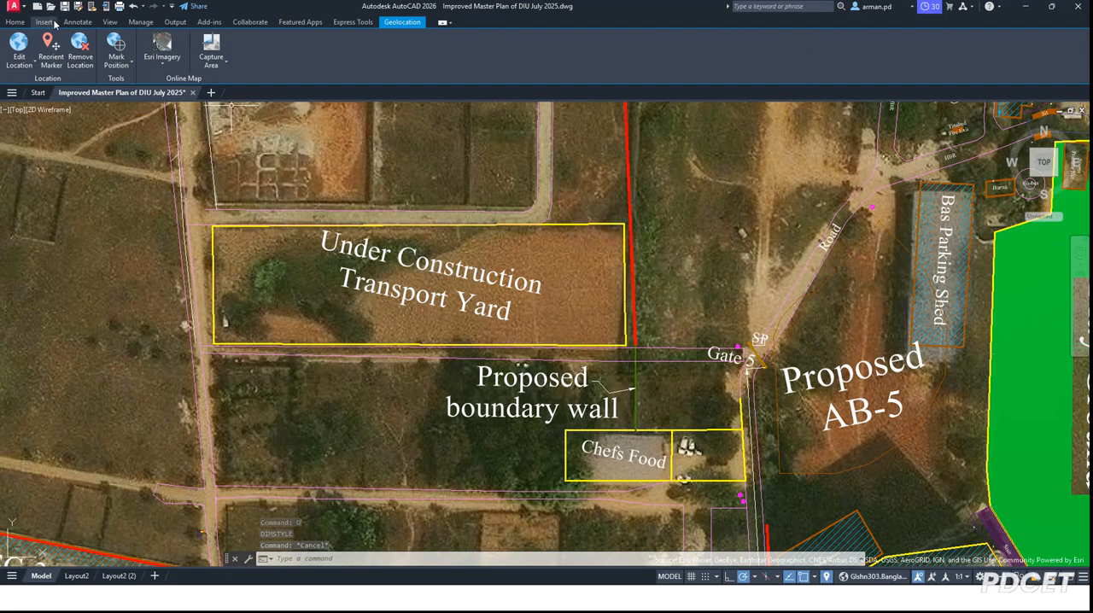
{"action": "left_click", "coordinate": [45, 22]}
{"action": "left_click", "coordinate": [77, 22]}
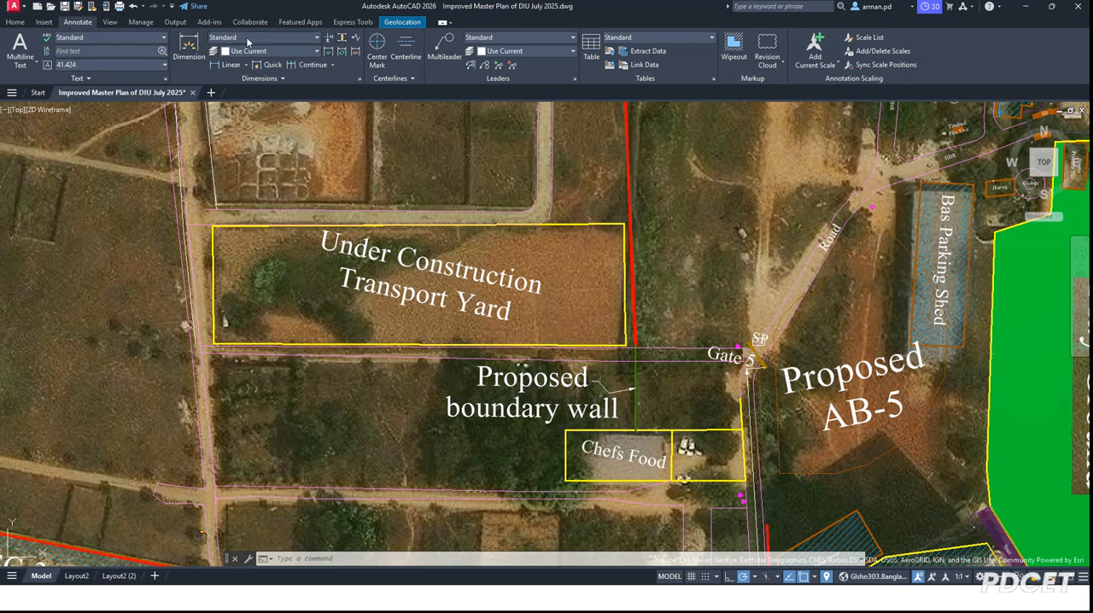
{"action": "left_click", "coordinate": [189, 49]}
{"action": "left_click", "coordinate": [220, 69]}
{"action": "left_click", "coordinate": [213, 226]}
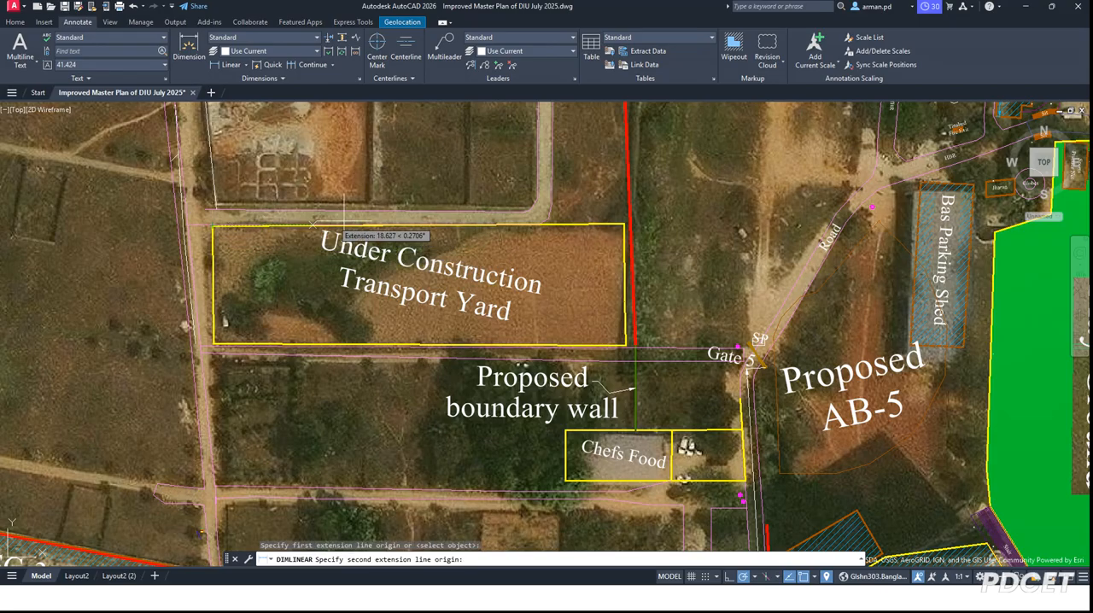
{"action": "left_click", "coordinate": [624, 226]}
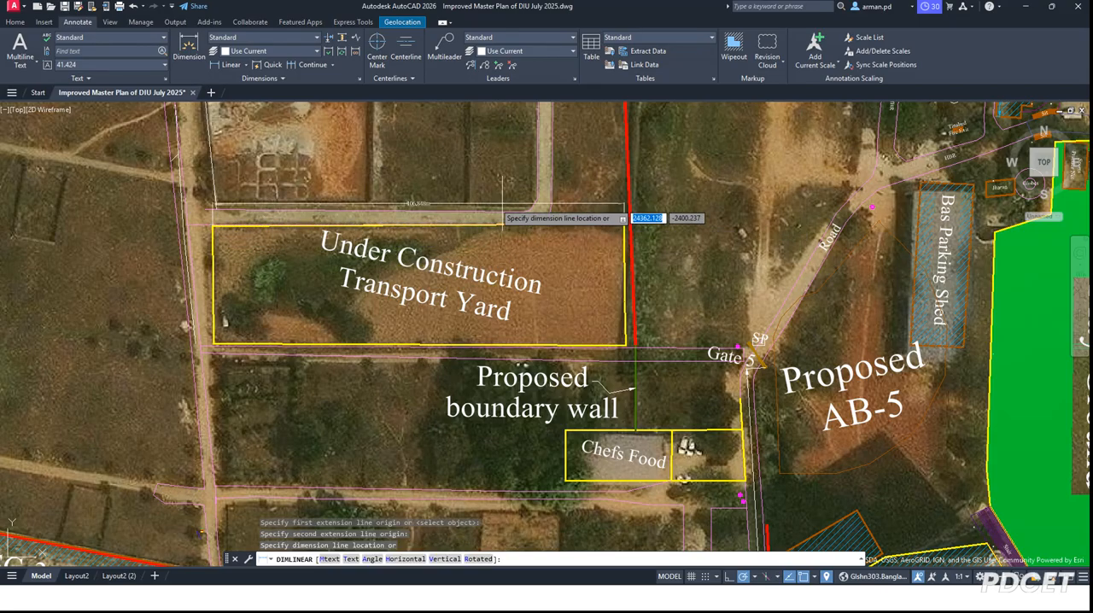
{"action": "scroll", "coordinate": [503, 216], "scroll_direction": "up", "scroll_amount": 6}
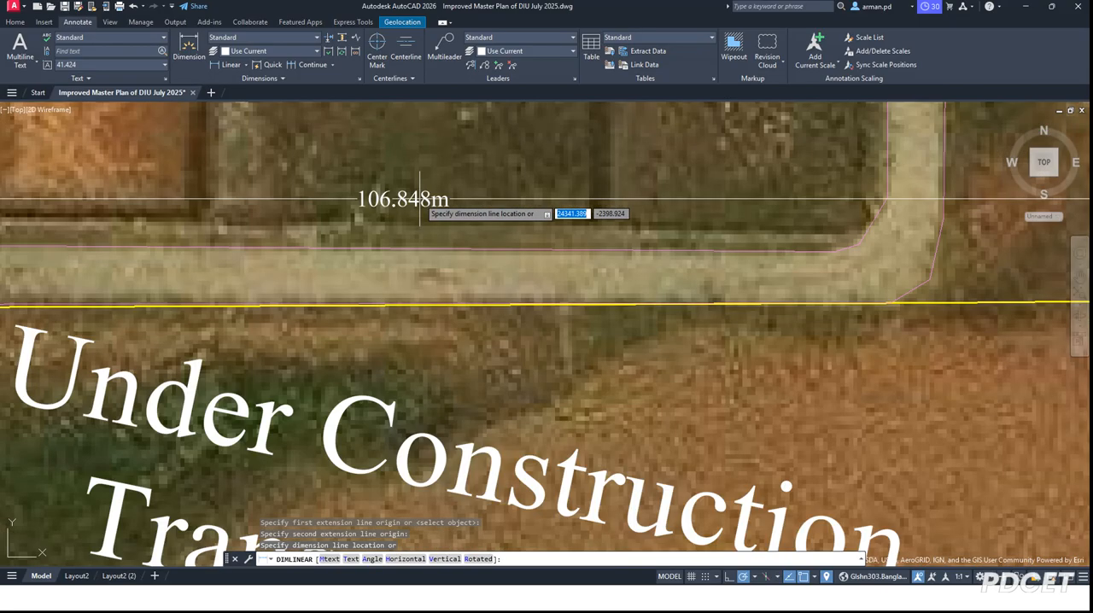
{"action": "scroll", "coordinate": [420, 199], "scroll_direction": "down", "scroll_amount": 2}
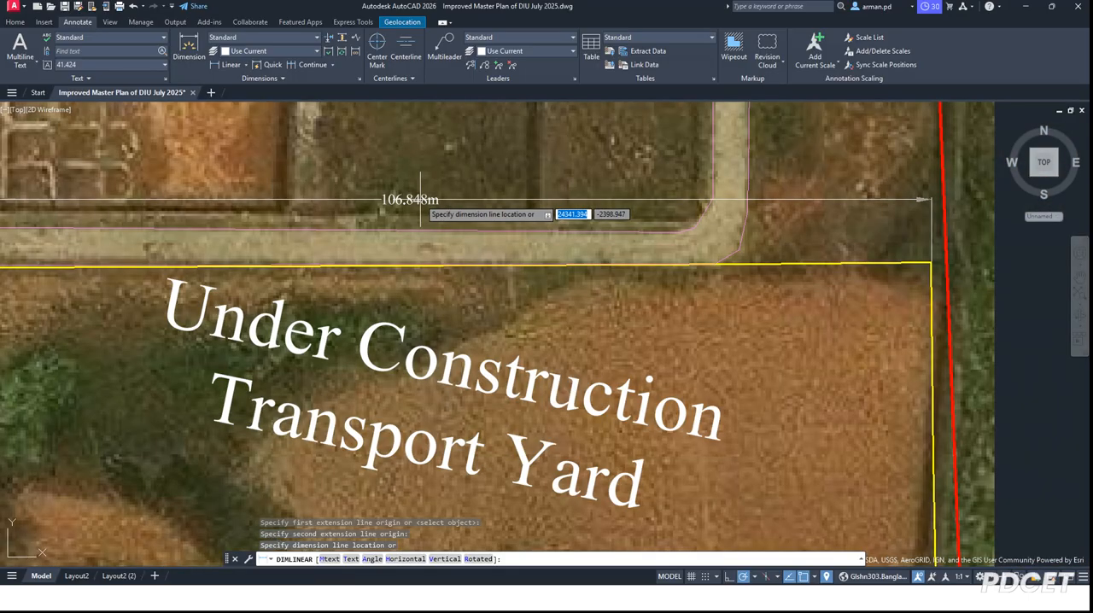
{"action": "scroll", "coordinate": [421, 199], "scroll_direction": "down", "scroll_amount": 2}
{"action": "left_click", "coordinate": [493, 173]}
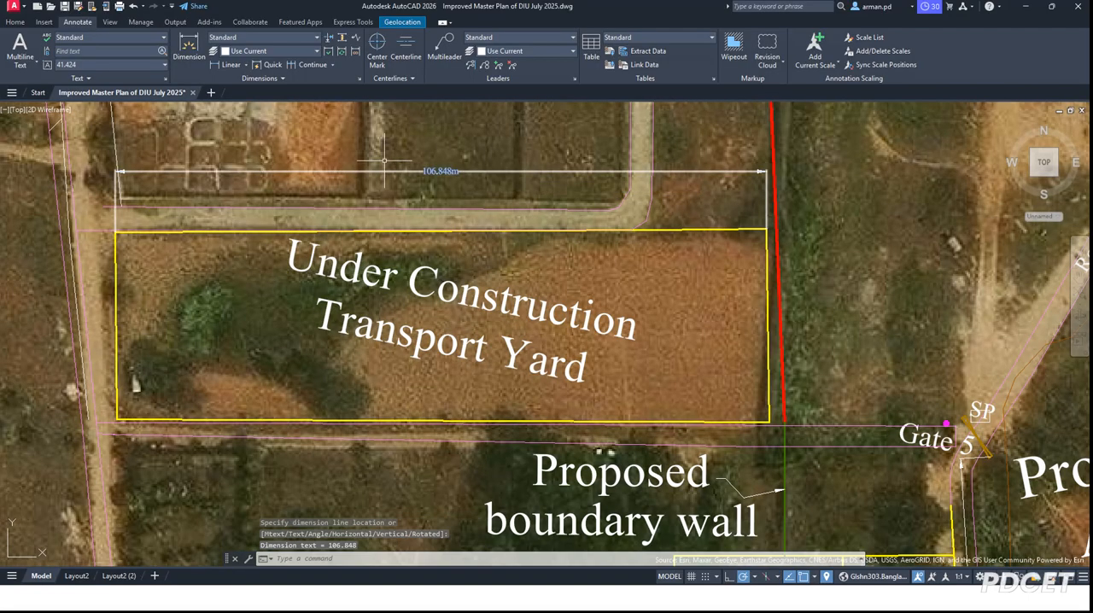
Step: Add a vertical linear dimension along the transport yard's western edge, placed just outside the outline
{"action": "right_click", "coordinate": [224, 107]}
{"action": "left_click", "coordinate": [246, 115]}
{"action": "left_click", "coordinate": [116, 231]}
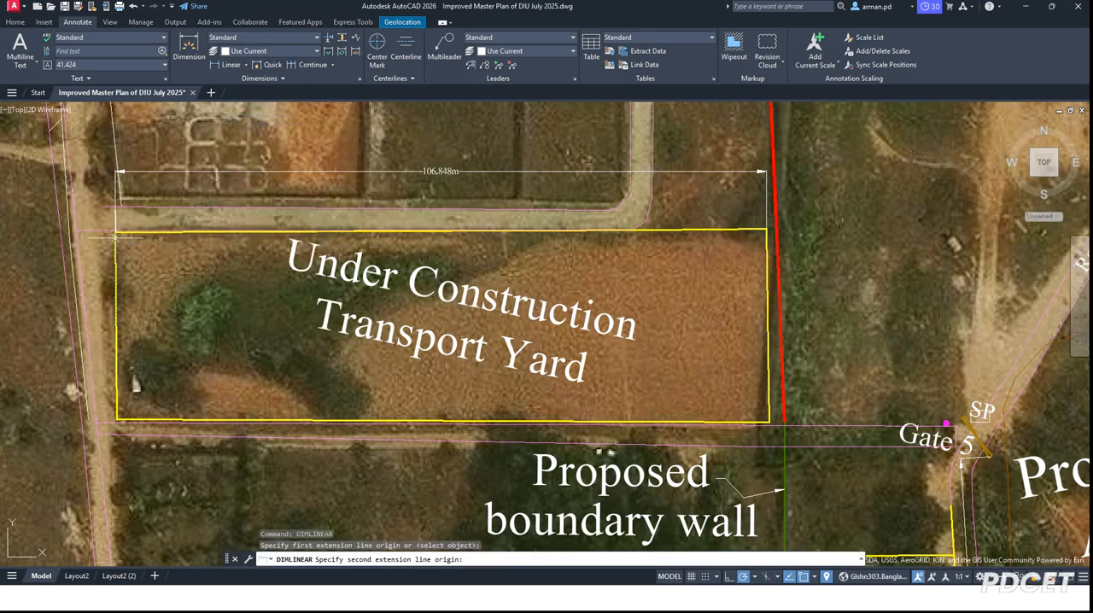
{"action": "left_click", "coordinate": [117, 424]}
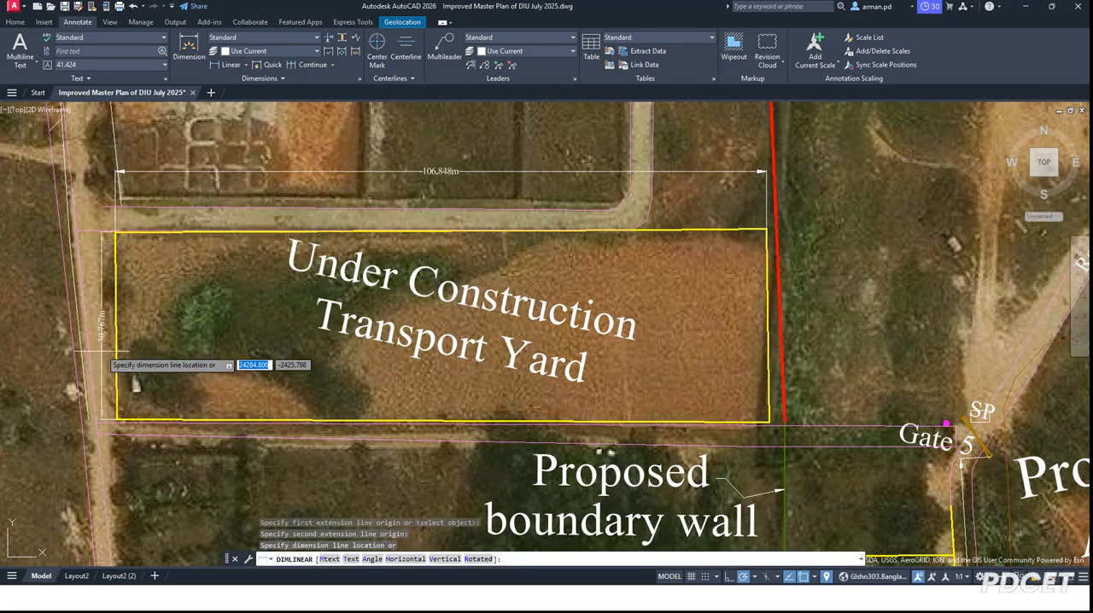
{"action": "scroll", "coordinate": [103, 325], "scroll_direction": "up", "scroll_amount": 3}
{"action": "left_click", "coordinate": [108, 303]}
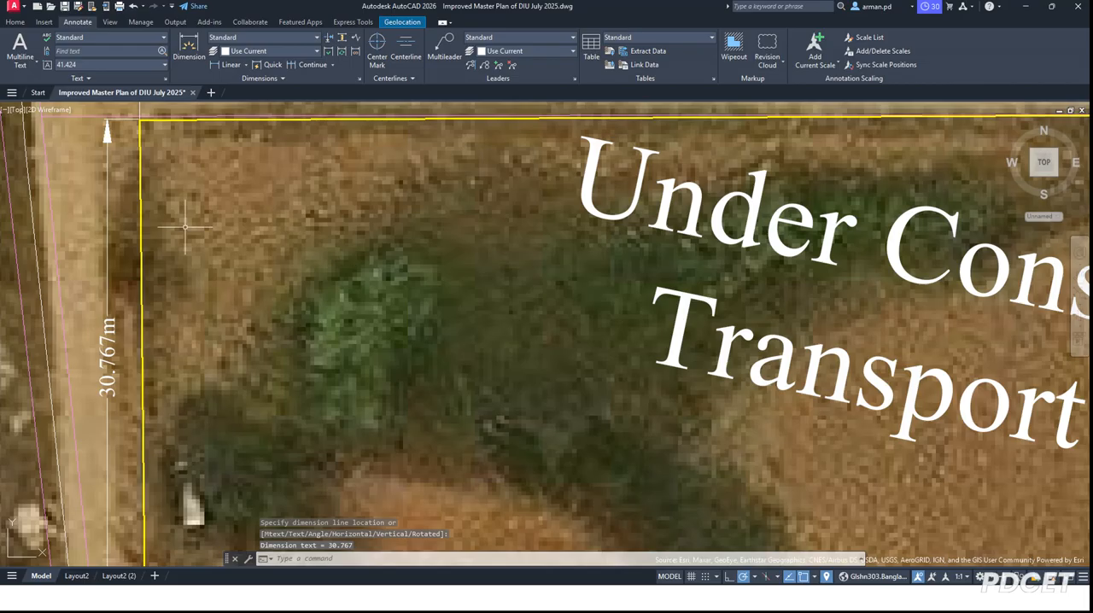
Step: Examine the whole master plan over the imagery, including the settlement south of the campus
{"action": "scroll", "coordinate": [202, 260], "scroll_direction": "down", "scroll_amount": 2}
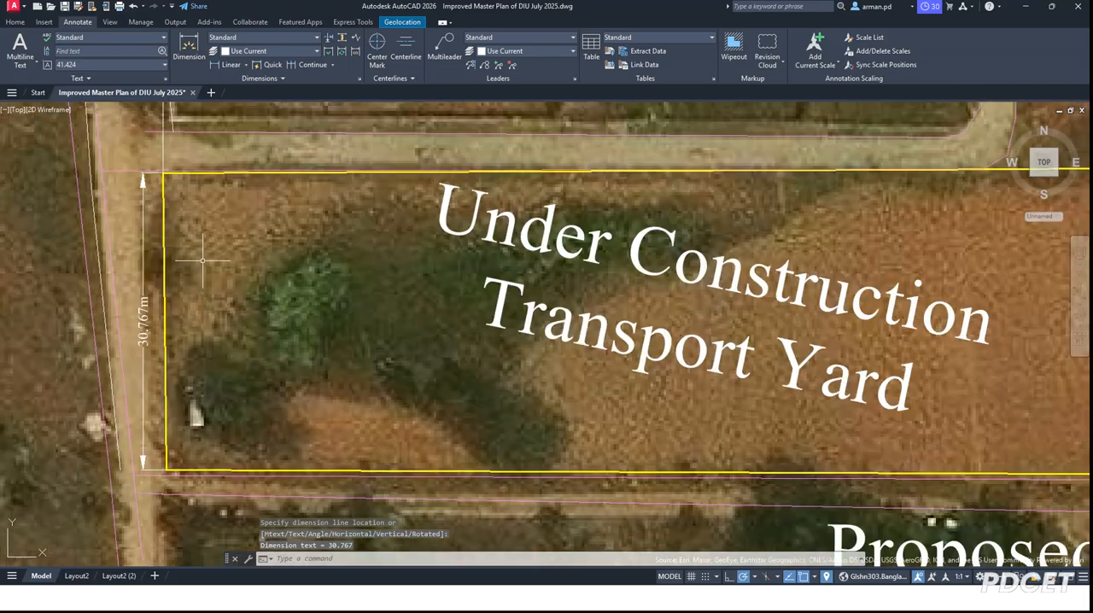
{"action": "scroll", "coordinate": [202, 260], "scroll_direction": "down", "scroll_amount": 8}
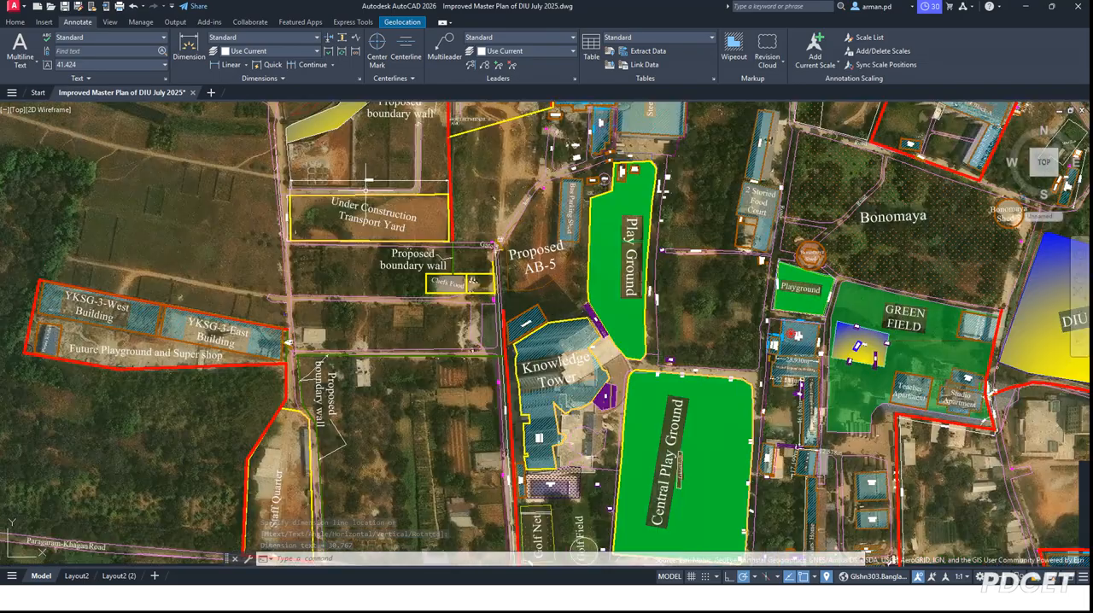
{"action": "scroll", "coordinate": [369, 181], "scroll_direction": "down", "scroll_amount": 4}
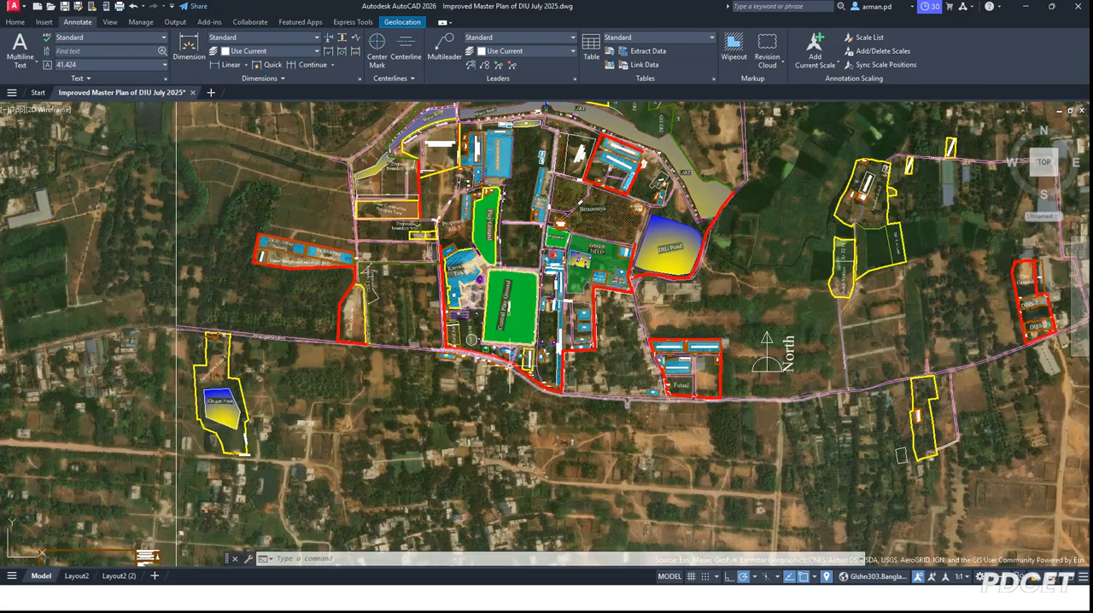
{"action": "scroll", "coordinate": [425, 313], "scroll_direction": "down", "scroll_amount": 4}
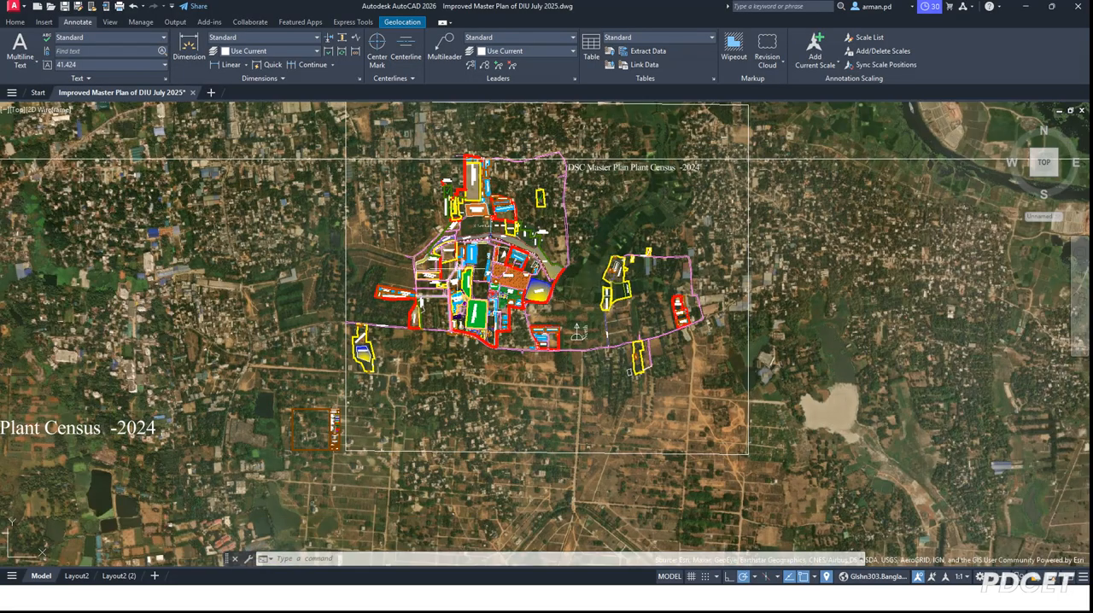
{"action": "middle_click_drag", "start_coordinate": [498, 425], "coordinate": [467, 392]}
{"action": "scroll", "coordinate": [360, 326], "scroll_direction": "up", "scroll_amount": 5}
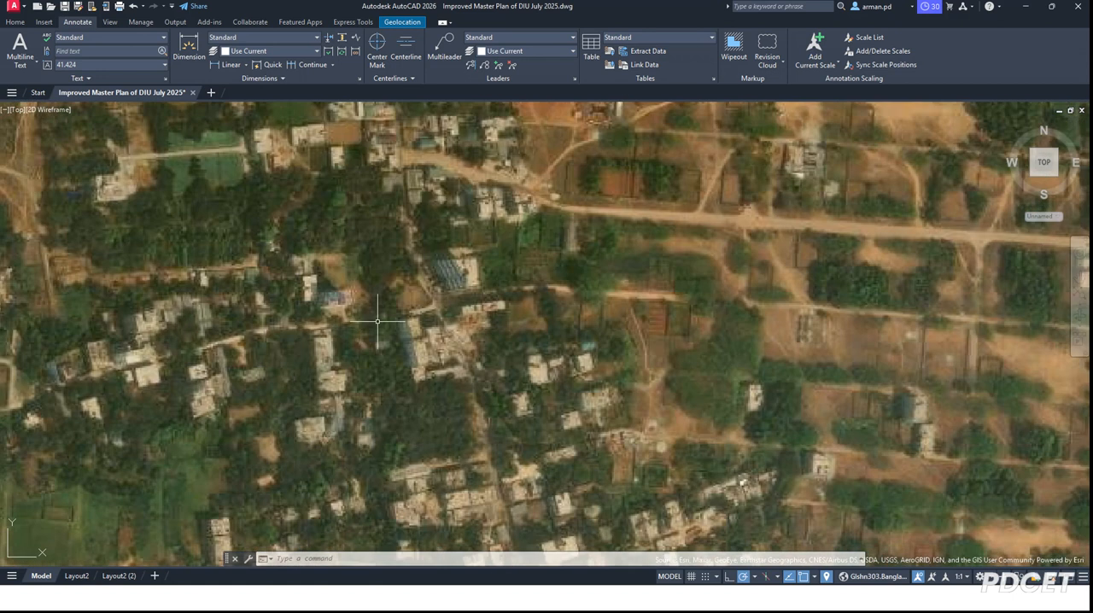
{"action": "scroll", "coordinate": [464, 277], "scroll_direction": "down", "scroll_amount": 3}
{"action": "scroll", "coordinate": [225, 213], "scroll_direction": "up", "scroll_amount": 2}
{"action": "scroll", "coordinate": [224, 256], "scroll_direction": "down", "scroll_amount": 2}
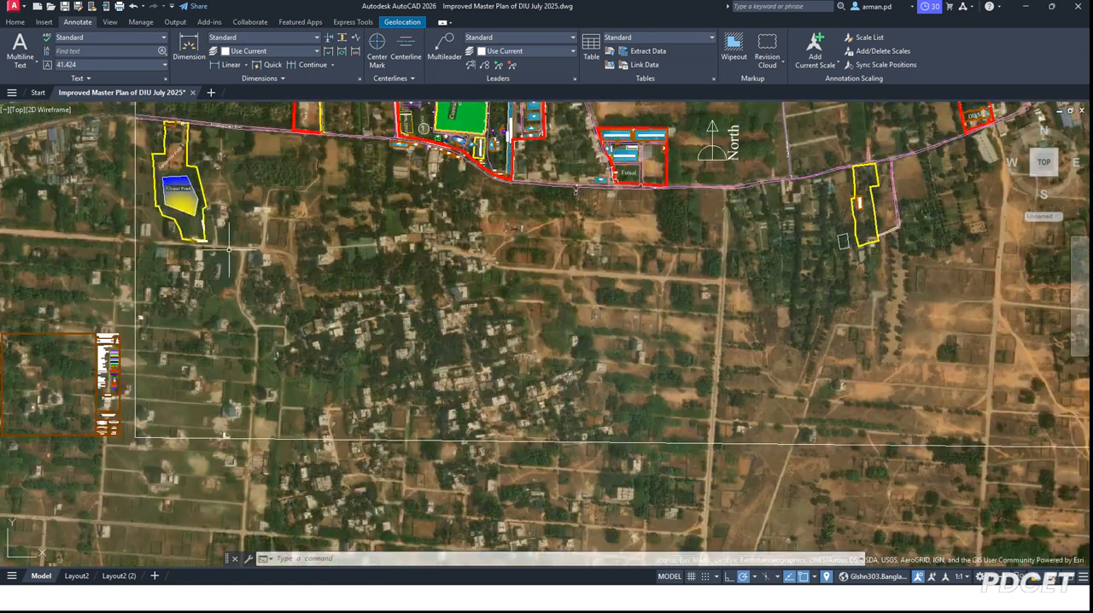
Step: Examine the satellite imagery east of the campus, across the river to the gridded plots on the far bank
{"action": "scroll", "coordinate": [227, 256], "scroll_direction": "down", "scroll_amount": 4}
{"action": "scroll", "coordinate": [812, 248], "scroll_direction": "up", "scroll_amount": 4}
{"action": "scroll", "coordinate": [617, 270], "scroll_direction": "up", "scroll_amount": 7}
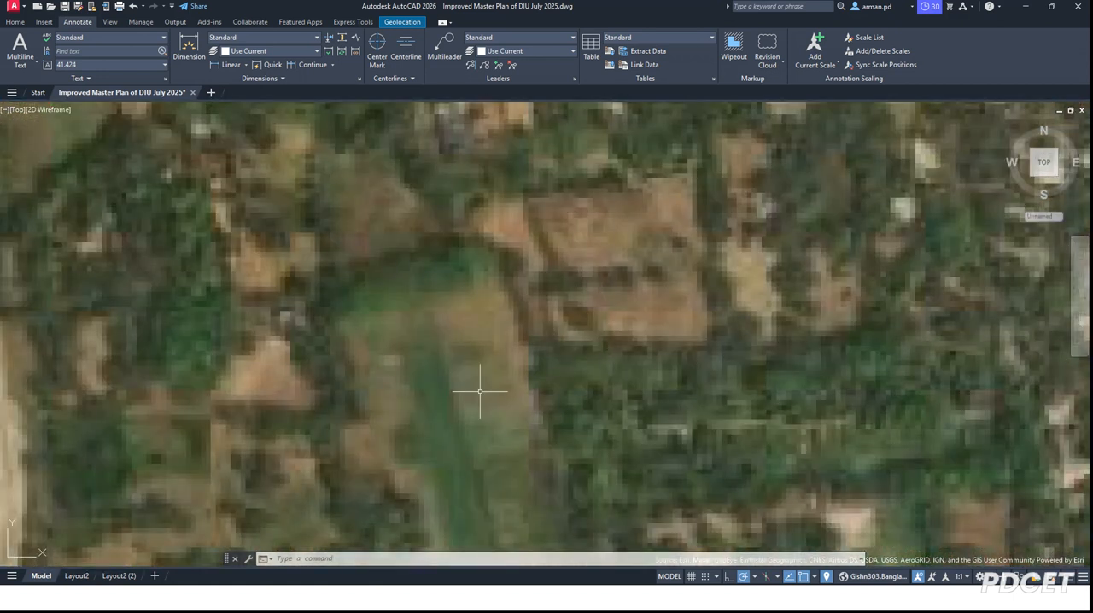
{"action": "scroll", "coordinate": [480, 392], "scroll_direction": "down", "scroll_amount": 2}
{"action": "scroll", "coordinate": [404, 323], "scroll_direction": "down", "scroll_amount": 1}
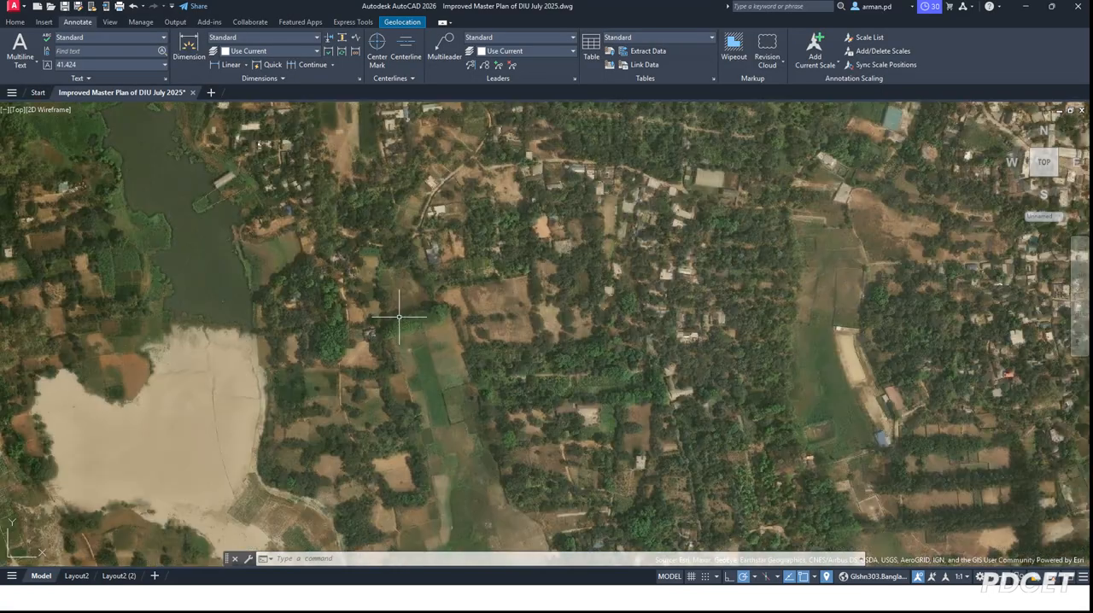
{"action": "scroll", "coordinate": [732, 166], "scroll_direction": "up", "scroll_amount": 3}
{"action": "scroll", "coordinate": [549, 217], "scroll_direction": "down", "scroll_amount": 2}
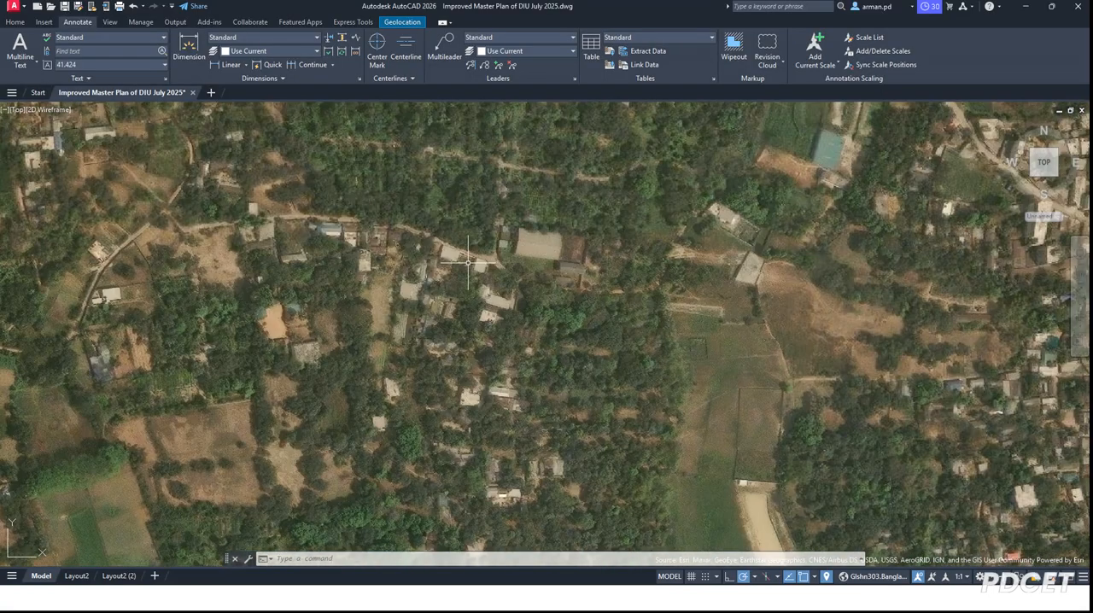
{"action": "scroll", "coordinate": [487, 411], "scroll_direction": "down", "scroll_amount": 8}
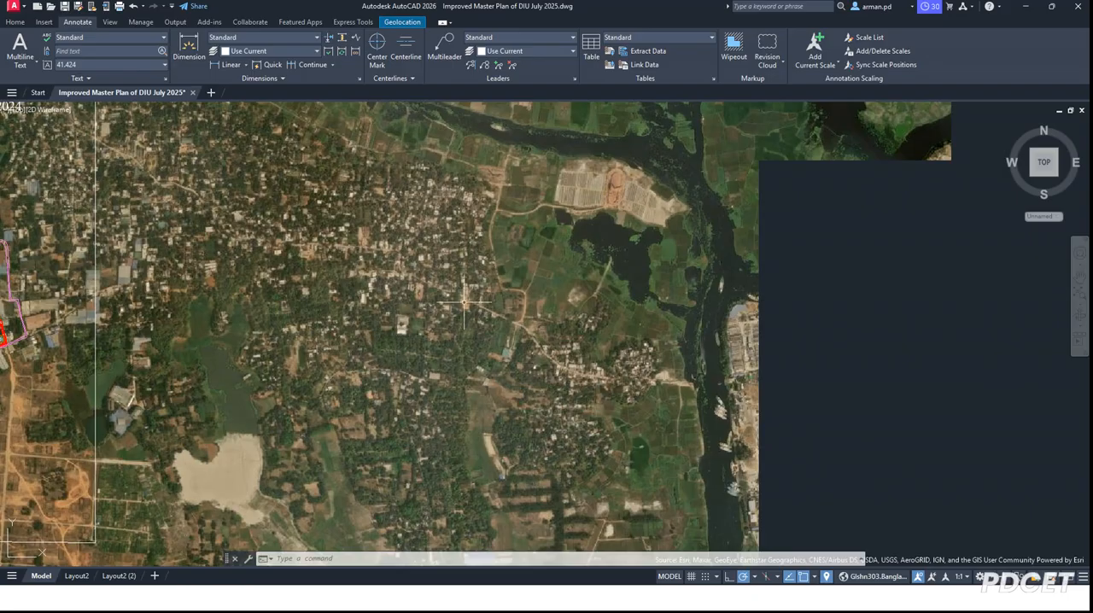
{"action": "scroll", "coordinate": [597, 338], "scroll_direction": "up", "scroll_amount": 5}
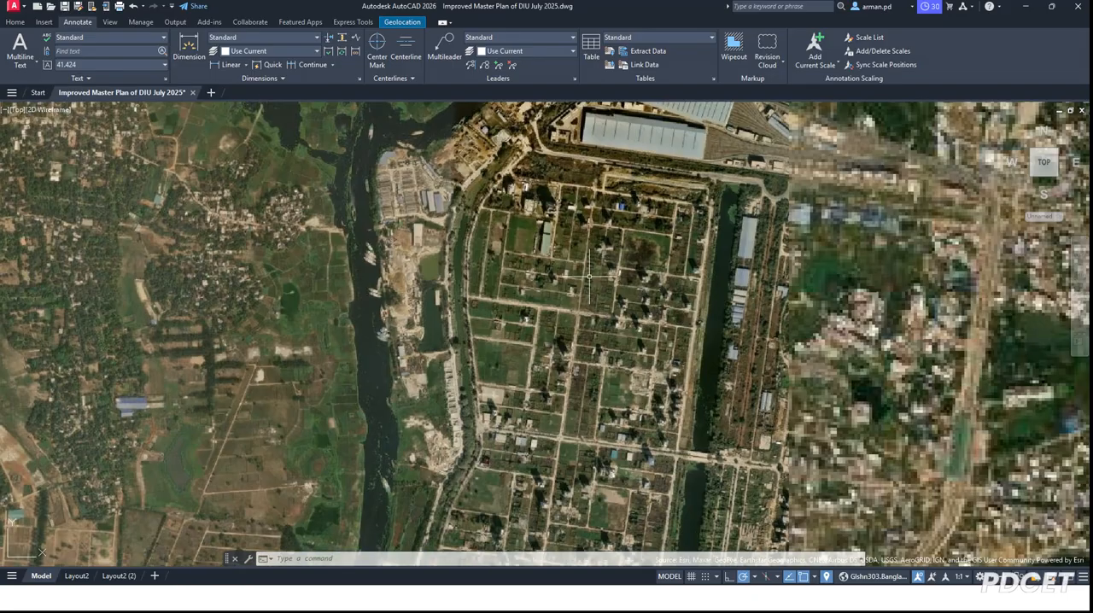
{"action": "scroll", "coordinate": [590, 276], "scroll_direction": "up", "scroll_amount": 3}
{"action": "scroll", "coordinate": [566, 178], "scroll_direction": "up", "scroll_amount": 3}
{"action": "scroll", "coordinate": [458, 209], "scroll_direction": "down", "scroll_amount": 1}
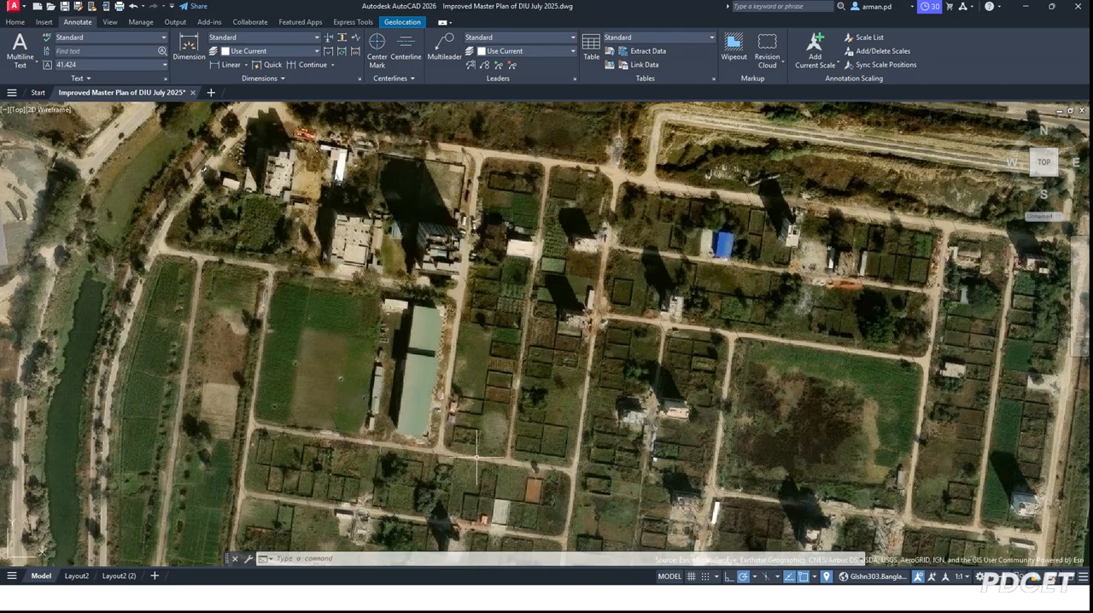
Step: Start a polyline along the northern edge of the long narrow plot block east of the green-roofed building, cutting both its northern corners
{"action": "scroll", "coordinate": [514, 177], "scroll_direction": "up", "scroll_amount": 2}
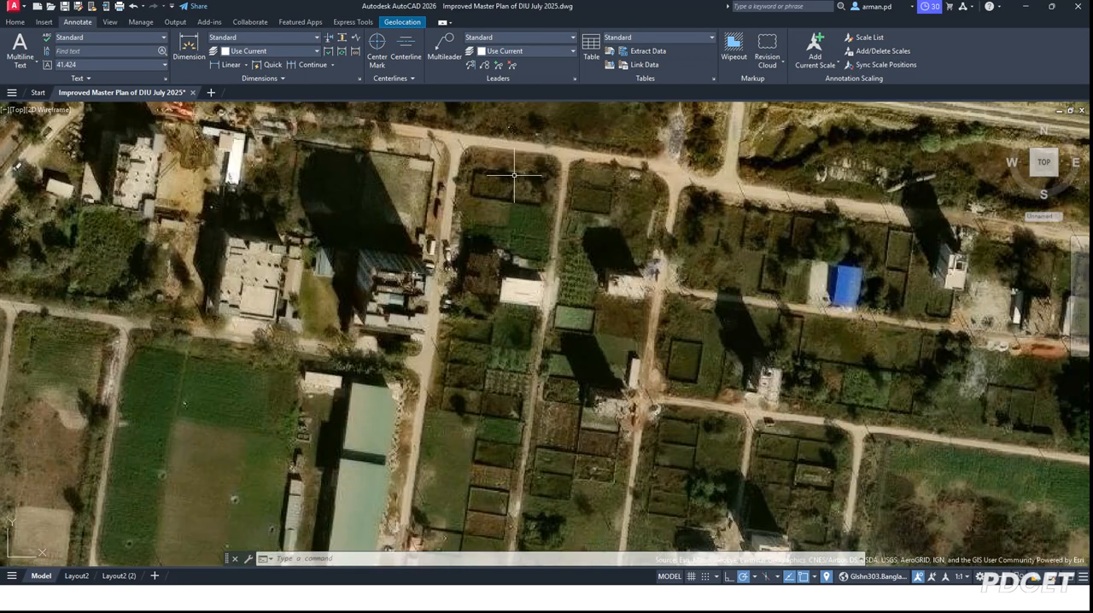
{"action": "scroll", "coordinate": [334, 193], "scroll_direction": "down", "scroll_amount": 2}
{"action": "scroll", "coordinate": [508, 186], "scroll_direction": "up", "scroll_amount": 2}
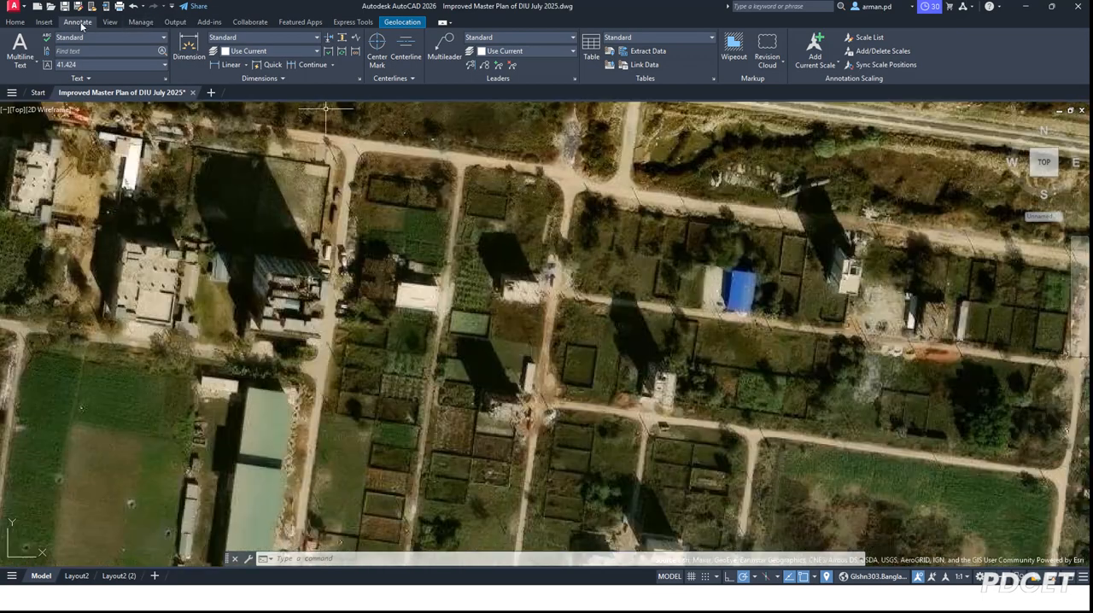
{"action": "left_click", "coordinate": [21, 27]}
{"action": "left_click", "coordinate": [41, 26]}
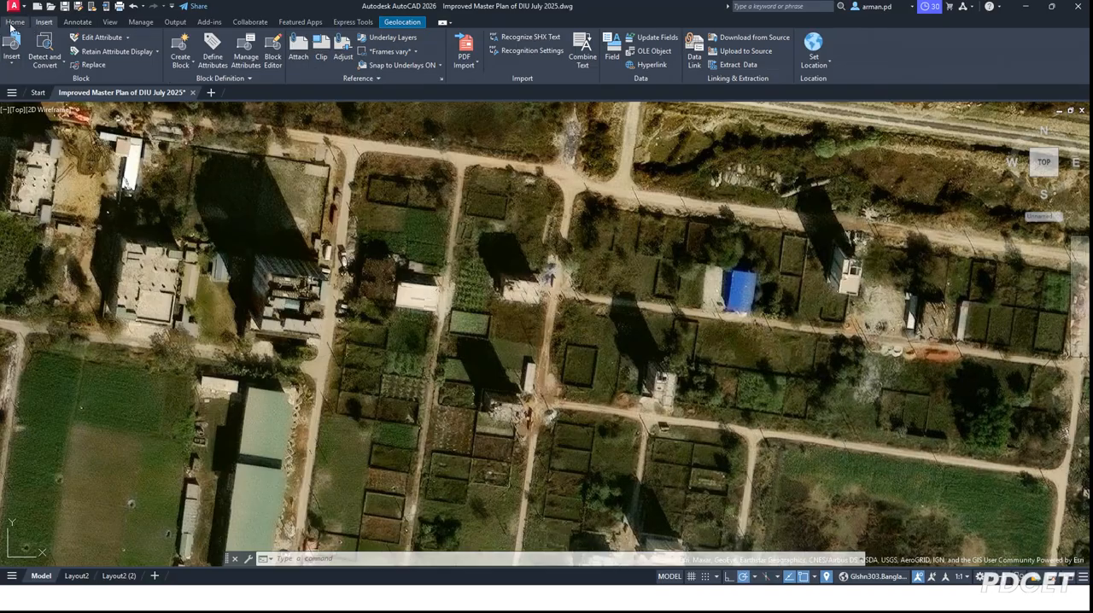
{"action": "left_click", "coordinate": [16, 22]}
{"action": "left_click", "coordinate": [31, 53]}
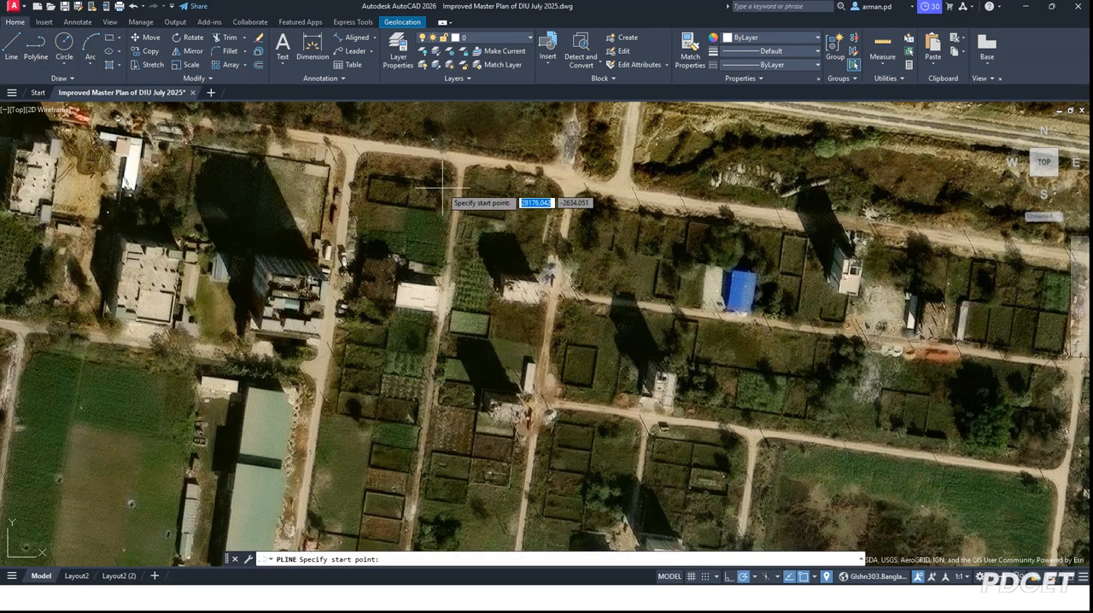
{"action": "scroll", "coordinate": [348, 150], "scroll_direction": "up", "scroll_amount": 2}
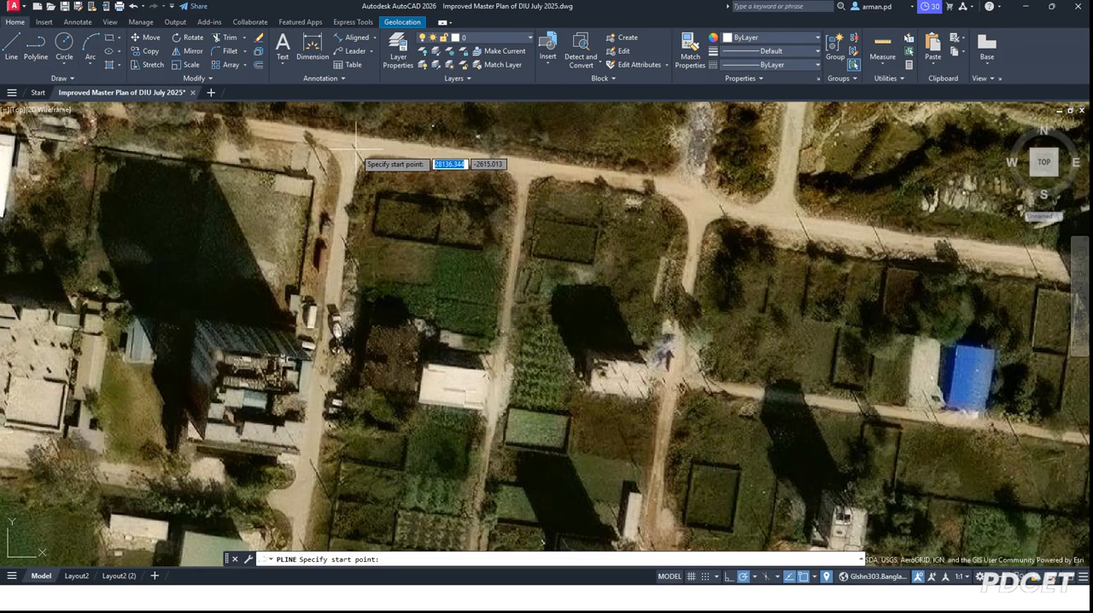
{"action": "left_click", "coordinate": [359, 156]}
{"action": "left_click", "coordinate": [367, 157]}
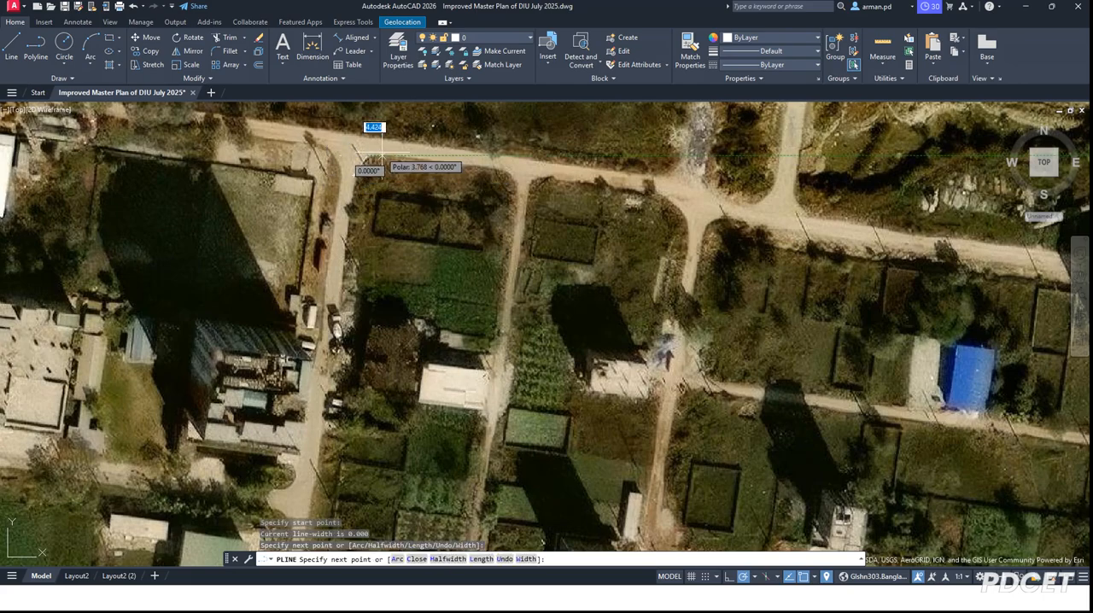
{"action": "left_click", "coordinate": [511, 167]}
{"action": "left_click", "coordinate": [517, 182]}
Step: Extend the polyline down the block's eastern road and along its southern edge, following the bends at both southern corners
{"action": "scroll", "coordinate": [520, 145], "scroll_direction": "down", "scroll_amount": 4}
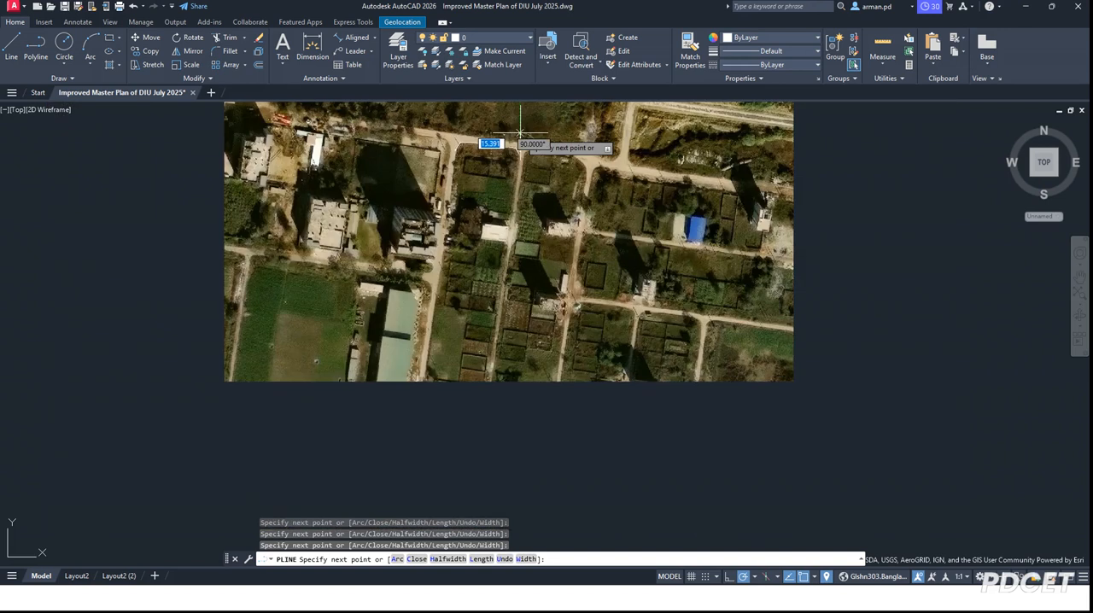
{"action": "scroll", "coordinate": [459, 288], "scroll_direction": "up", "scroll_amount": 5}
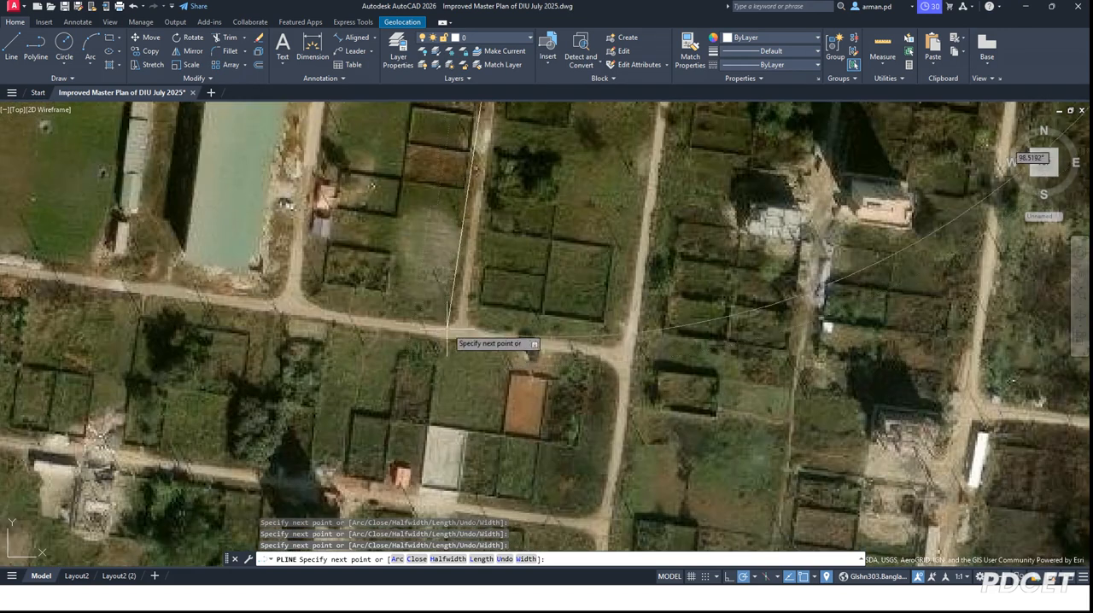
{"action": "left_click", "coordinate": [461, 327]}
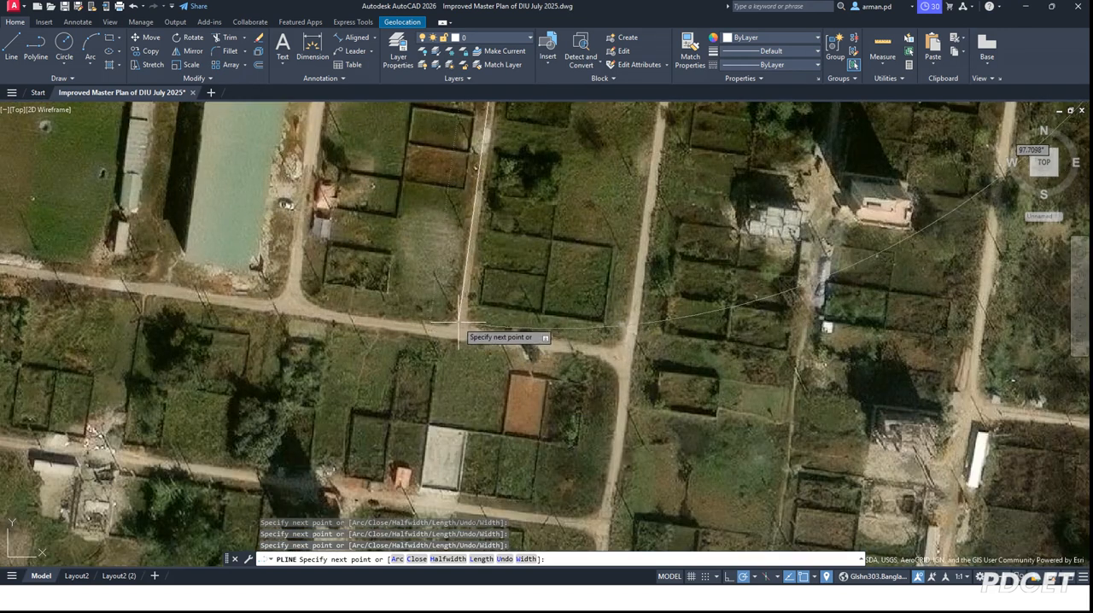
{"action": "scroll", "coordinate": [449, 329], "scroll_direction": "up", "scroll_amount": 3}
{"action": "left_click", "coordinate": [442, 311]}
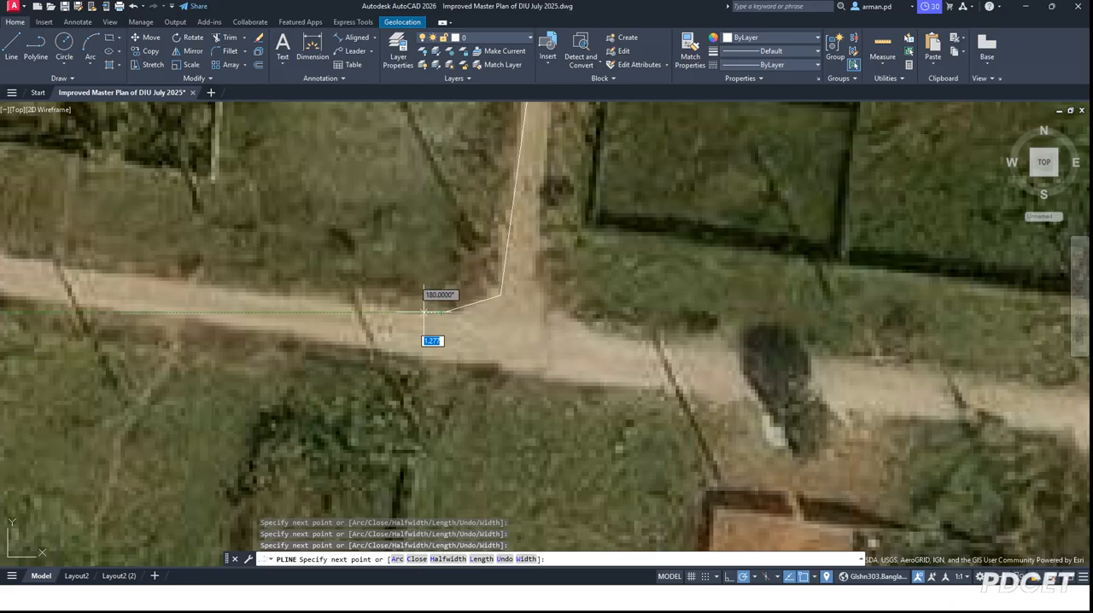
{"action": "scroll", "coordinate": [632, 319], "scroll_direction": "down", "scroll_amount": 3}
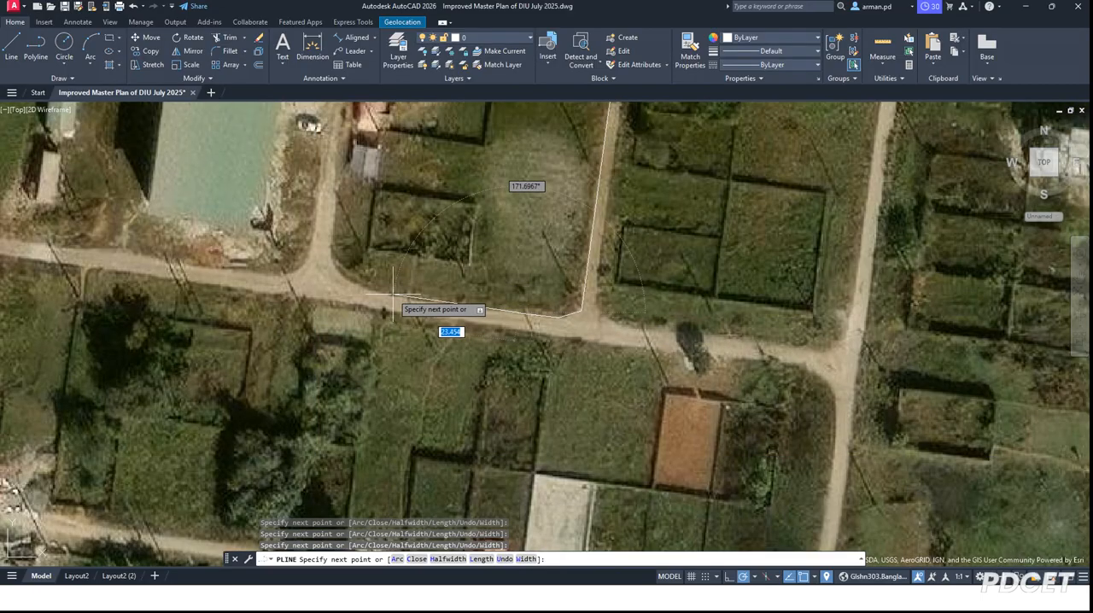
{"action": "left_click", "coordinate": [360, 282]}
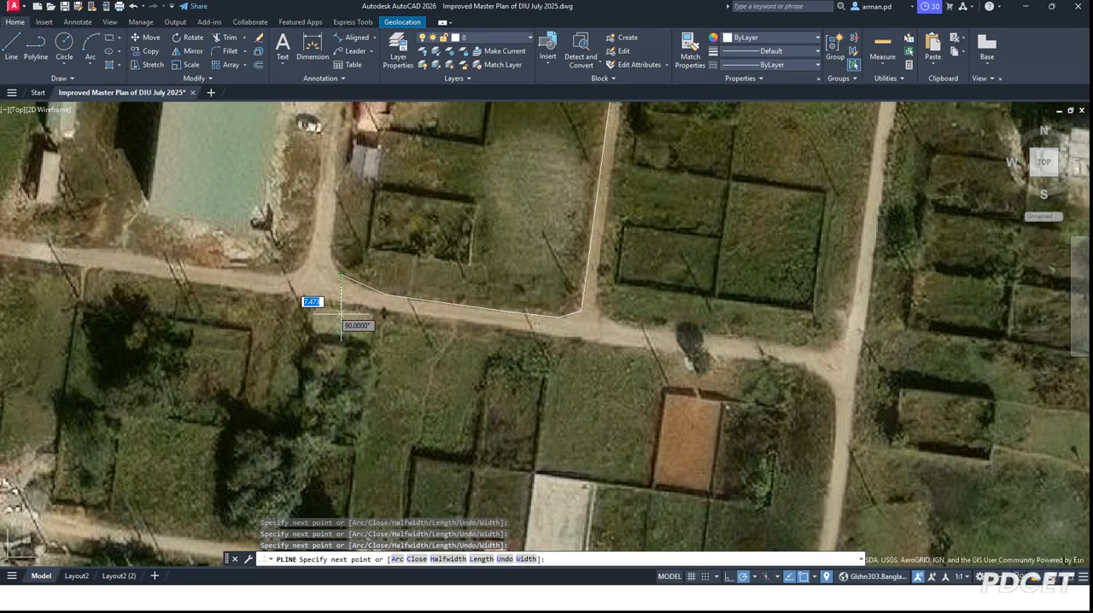
Step: Trace the block's western side north to the outline's starting corner and finish the polyline
{"action": "scroll", "coordinate": [340, 275], "scroll_direction": "down", "scroll_amount": 2}
{"action": "scroll", "coordinate": [359, 334], "scroll_direction": "down", "scroll_amount": 2}
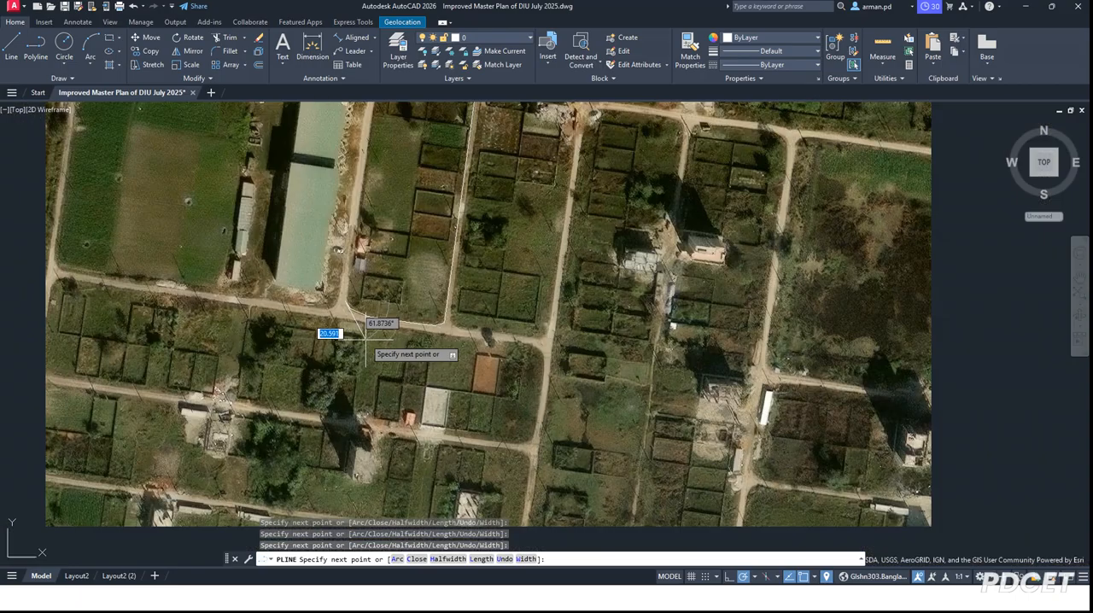
{"action": "scroll", "coordinate": [368, 160], "scroll_direction": "up", "scroll_amount": 2}
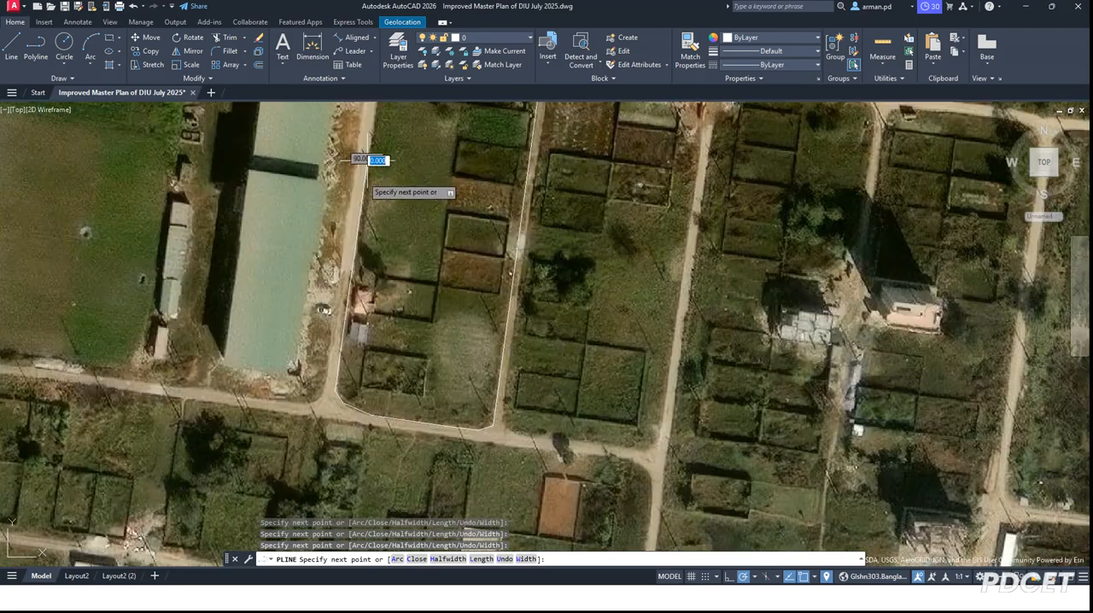
{"action": "scroll", "coordinate": [358, 247], "scroll_direction": "down", "scroll_amount": 1}
{"action": "scroll", "coordinate": [342, 298], "scroll_direction": "up", "scroll_amount": 4}
{"action": "scroll", "coordinate": [342, 294], "scroll_direction": "down", "scroll_amount": 4}
{"action": "scroll", "coordinate": [343, 175], "scroll_direction": "up", "scroll_amount": 4}
{"action": "scroll", "coordinate": [322, 346], "scroll_direction": "down", "scroll_amount": 4}
{"action": "scroll", "coordinate": [323, 258], "scroll_direction": "up", "scroll_amount": 3}
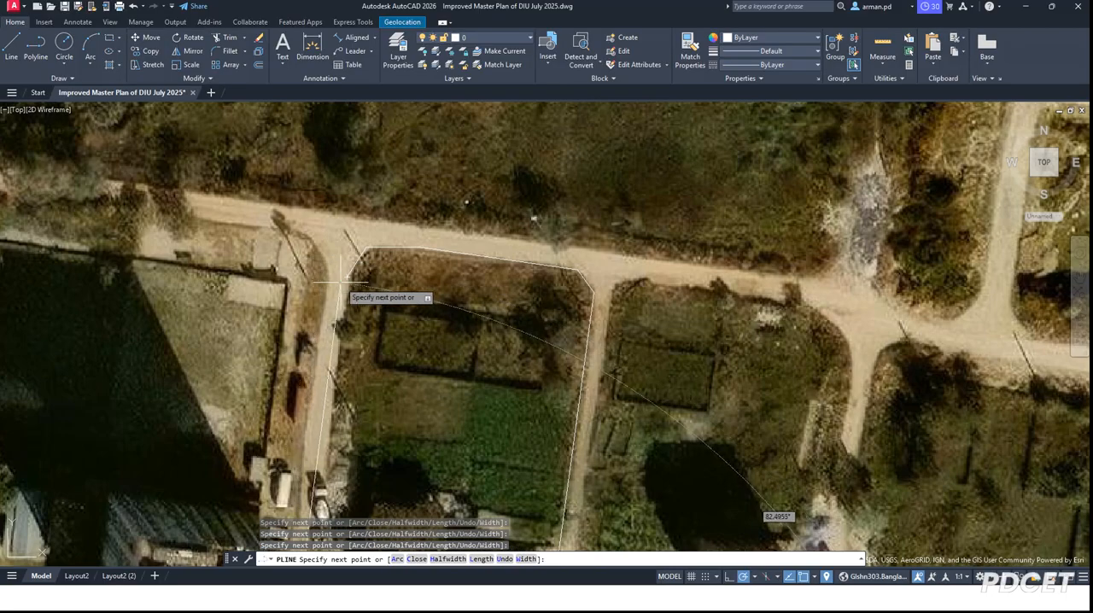
{"action": "left_click", "coordinate": [347, 275]}
{"action": "scroll", "coordinate": [431, 175], "scroll_direction": "down", "scroll_amount": 3}
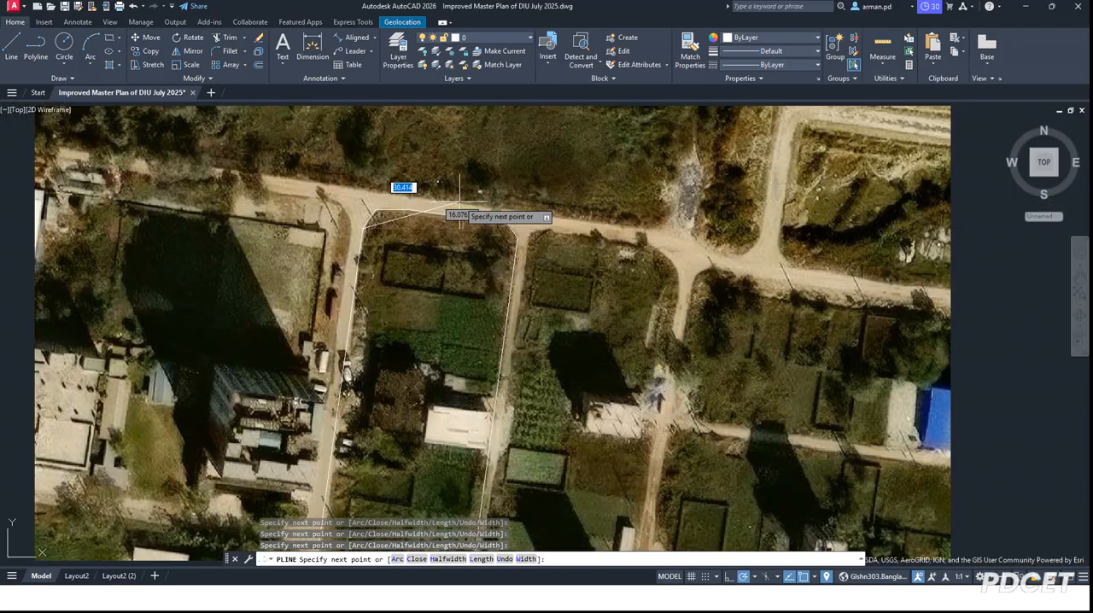
{"action": "key", "text": "Return"}
Step: Turn off the online map behind the drawing
{"action": "scroll", "coordinate": [468, 197], "scroll_direction": "down", "scroll_amount": 2}
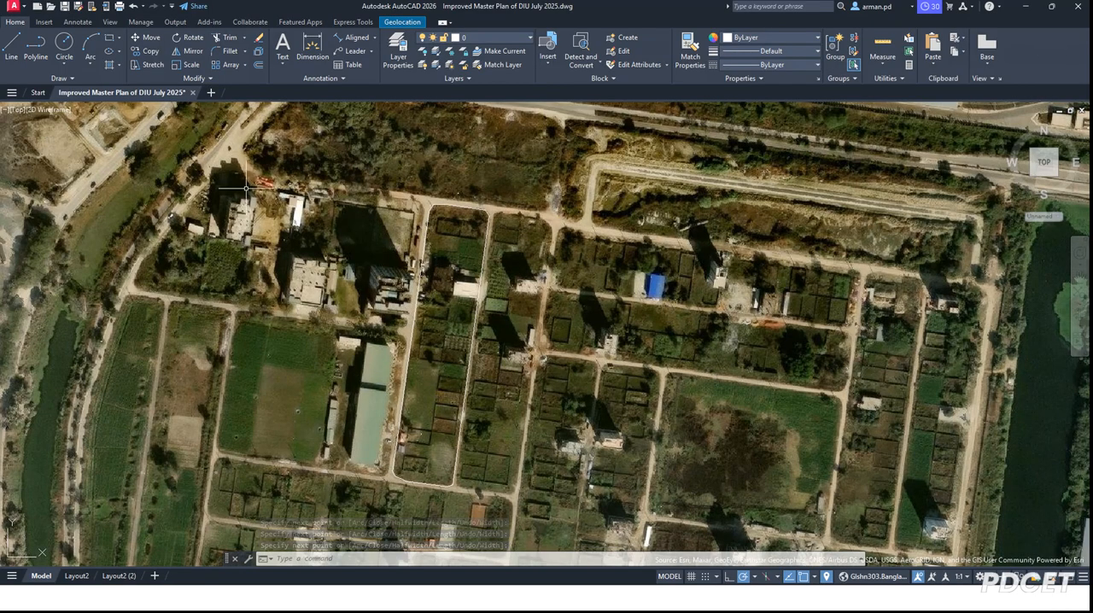
{"action": "left_click", "coordinate": [359, 22]}
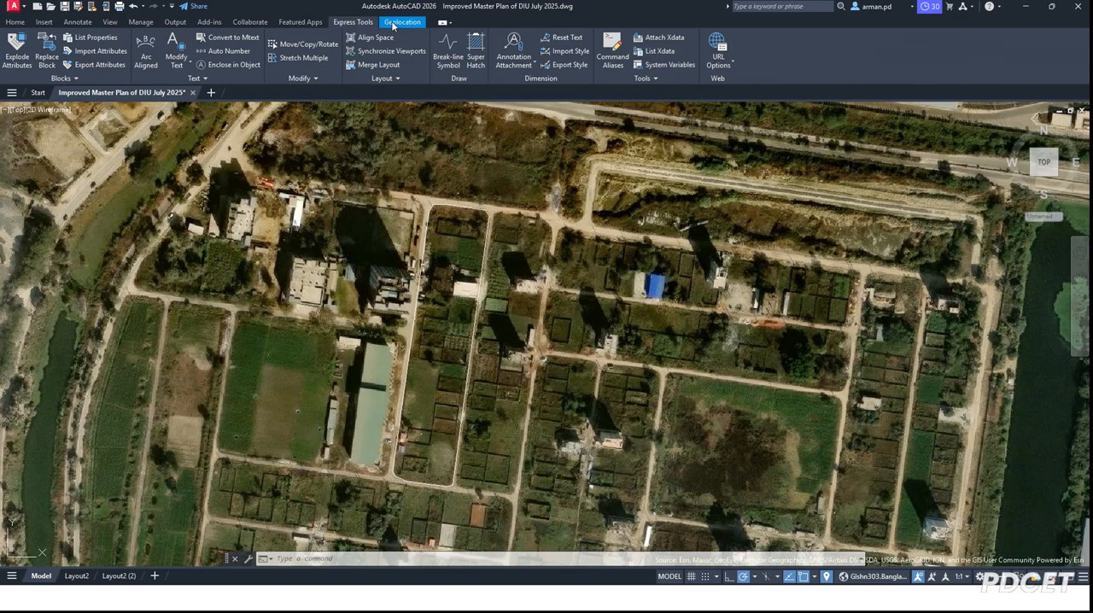
{"action": "left_click", "coordinate": [393, 25]}
{"action": "left_click", "coordinate": [170, 67]}
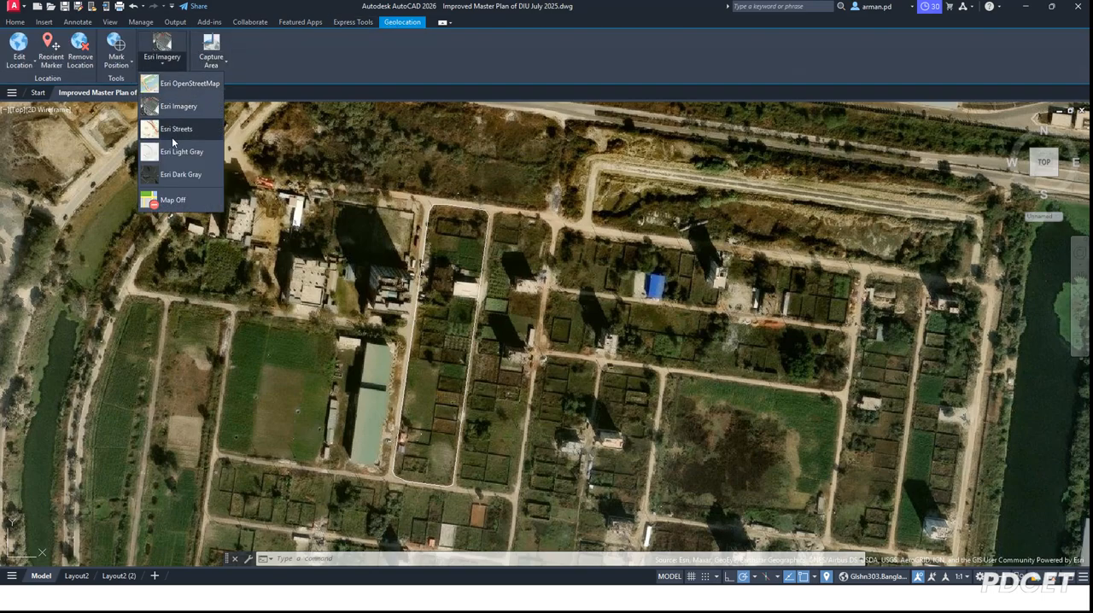
{"action": "left_click", "coordinate": [180, 200]}
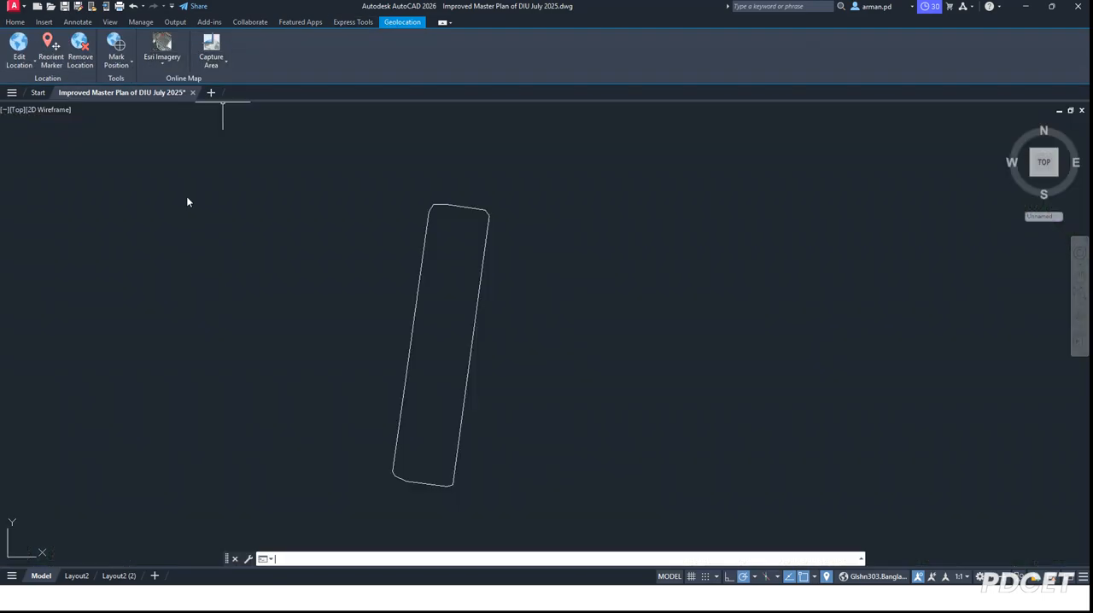
Step: Examine the drawing's plan sheets and the position of the traced block outline relative to them
{"action": "scroll", "coordinate": [617, 264], "scroll_direction": "down", "scroll_amount": 10}
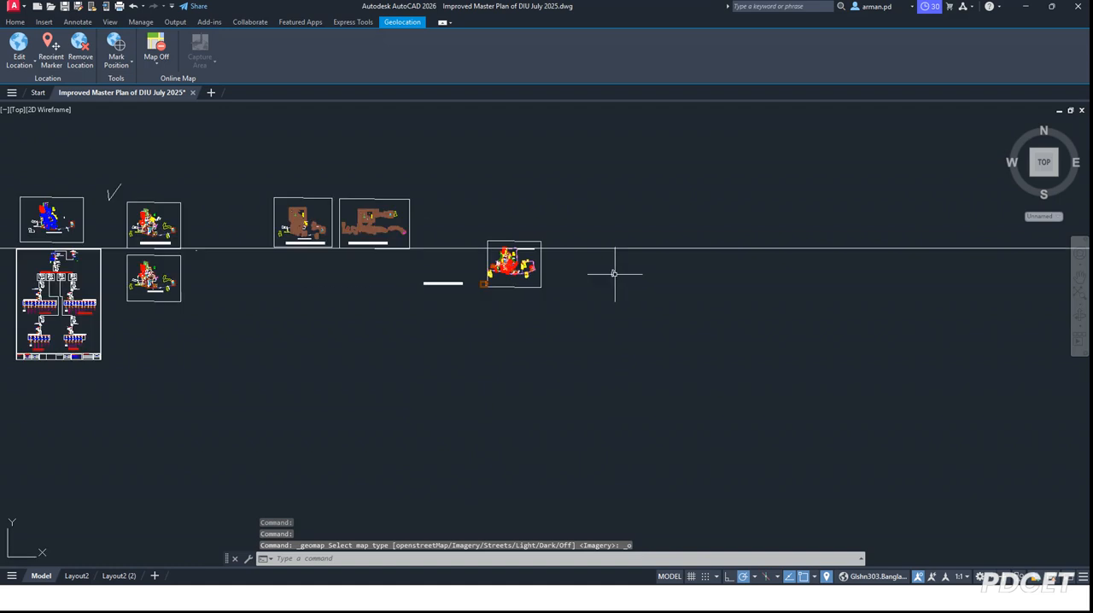
{"action": "scroll", "coordinate": [646, 215], "scroll_direction": "up", "scroll_amount": 2}
{"action": "scroll", "coordinate": [640, 229], "scroll_direction": "down", "scroll_amount": 2}
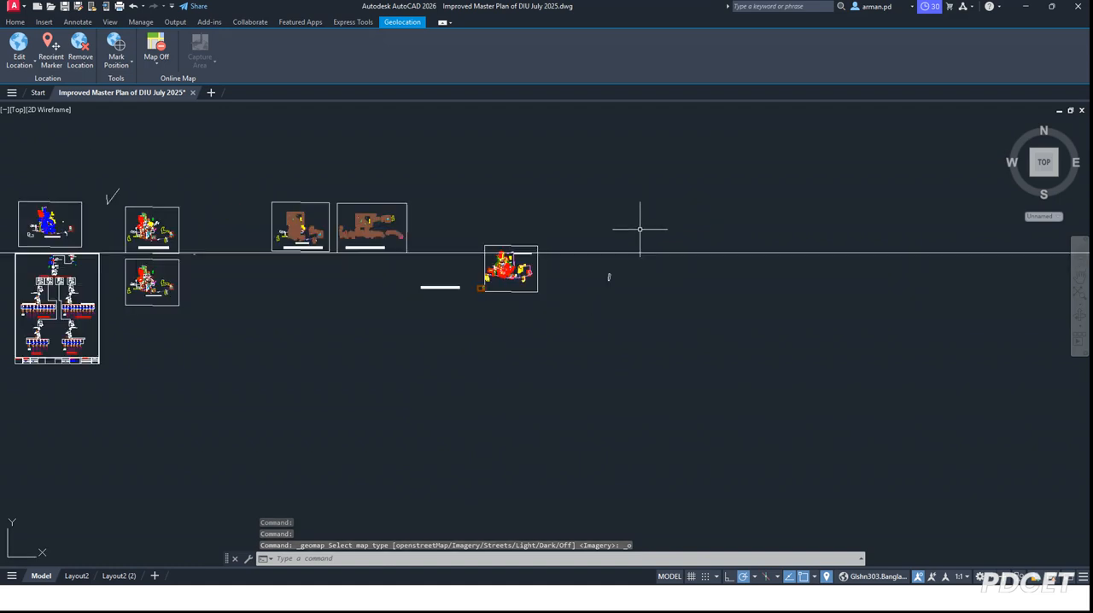
{"action": "scroll", "coordinate": [598, 242], "scroll_direction": "down", "scroll_amount": 4}
{"action": "scroll", "coordinate": [586, 236], "scroll_direction": "up", "scroll_amount": 8}
{"action": "scroll", "coordinate": [262, 239], "scroll_direction": "down", "scroll_amount": 2}
{"action": "scroll", "coordinate": [303, 232], "scroll_direction": "up", "scroll_amount": 8}
{"action": "scroll", "coordinate": [185, 210], "scroll_direction": "down", "scroll_amount": 6}
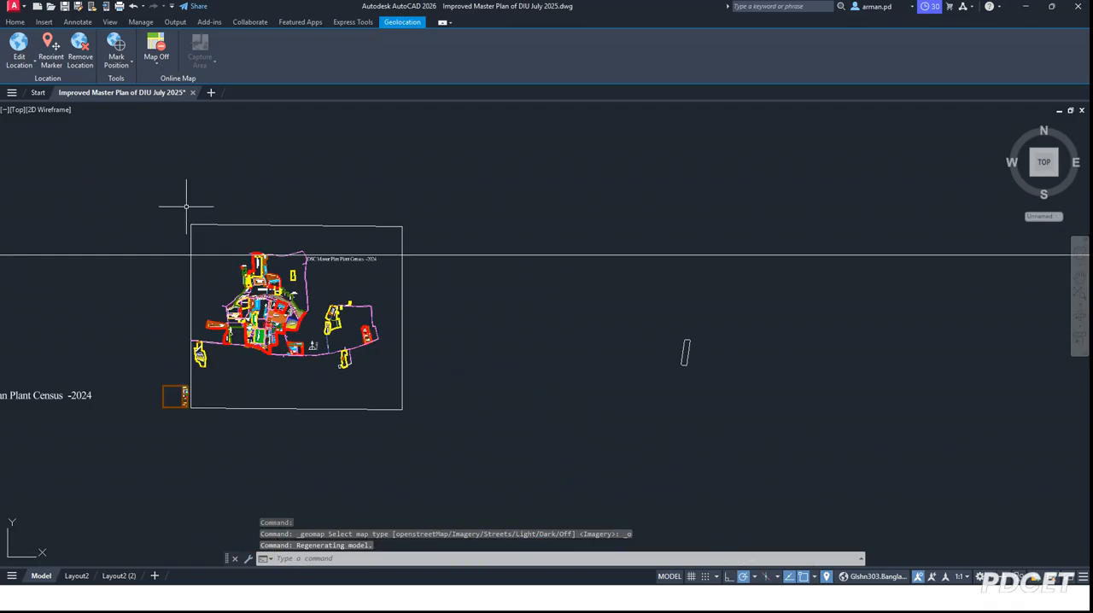
Step: Change the master plan's title to "DSC Master Plan Plant Census -2023-2025" and end text editing
{"action": "scroll", "coordinate": [512, 333], "scroll_direction": "up", "scroll_amount": 2}
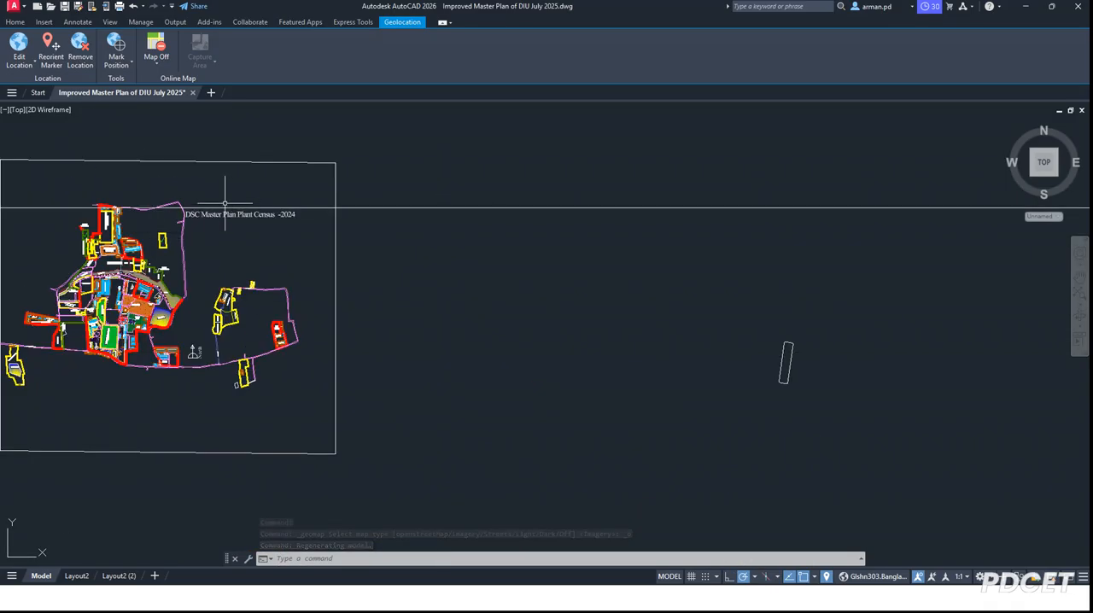
{"action": "scroll", "coordinate": [299, 192], "scroll_direction": "up", "scroll_amount": 2}
{"action": "scroll", "coordinate": [261, 188], "scroll_direction": "down", "scroll_amount": 3}
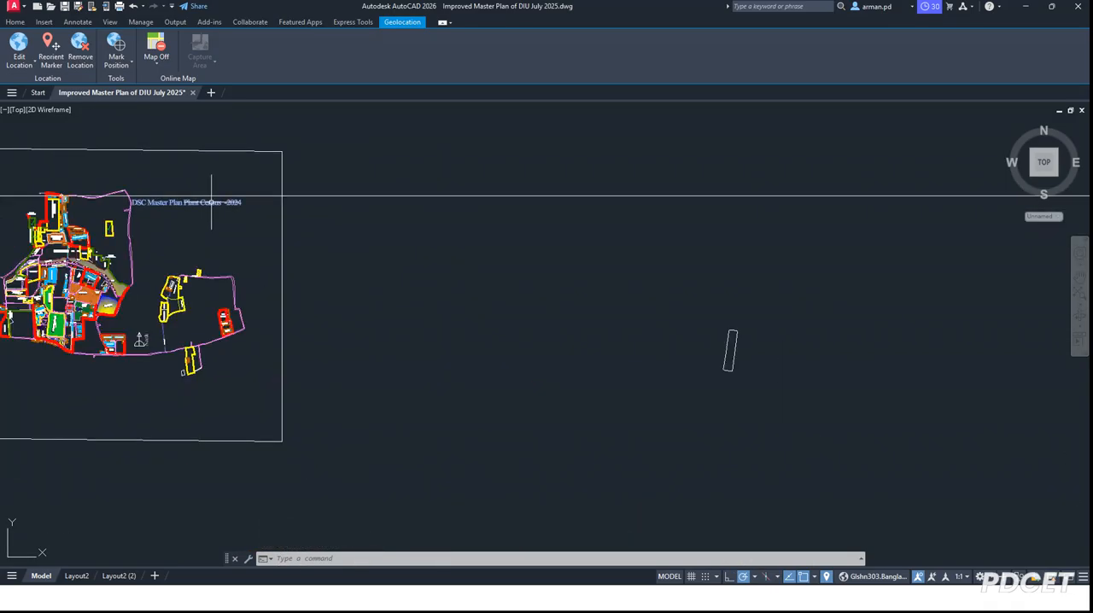
{"action": "scroll", "coordinate": [264, 204], "scroll_direction": "up", "scroll_amount": 4}
{"action": "double_click", "coordinate": [278, 203]}
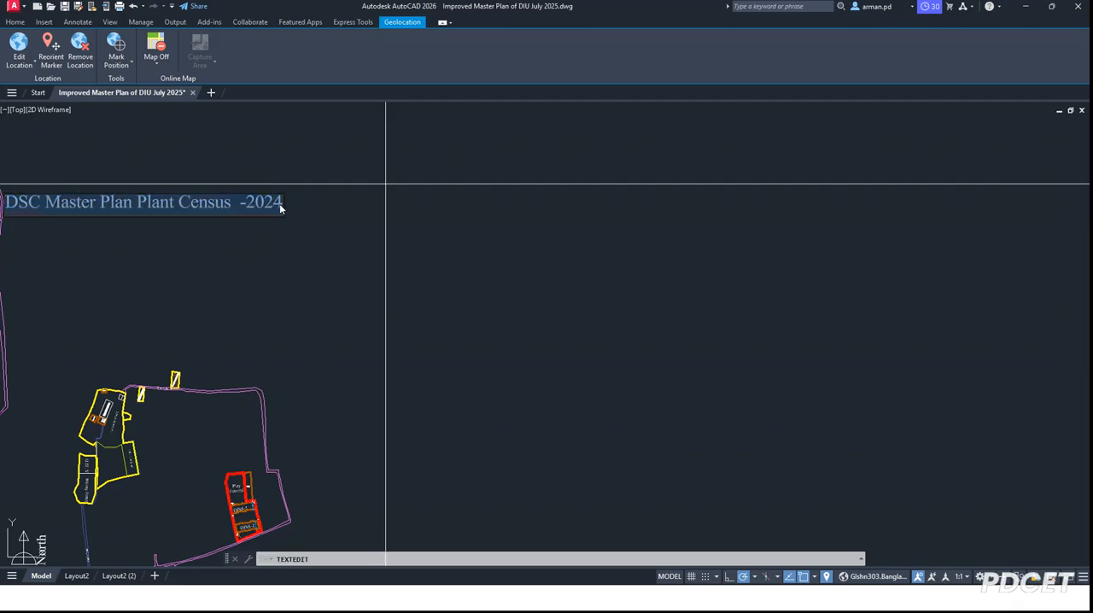
{"action": "left_click", "coordinate": [275, 204]}
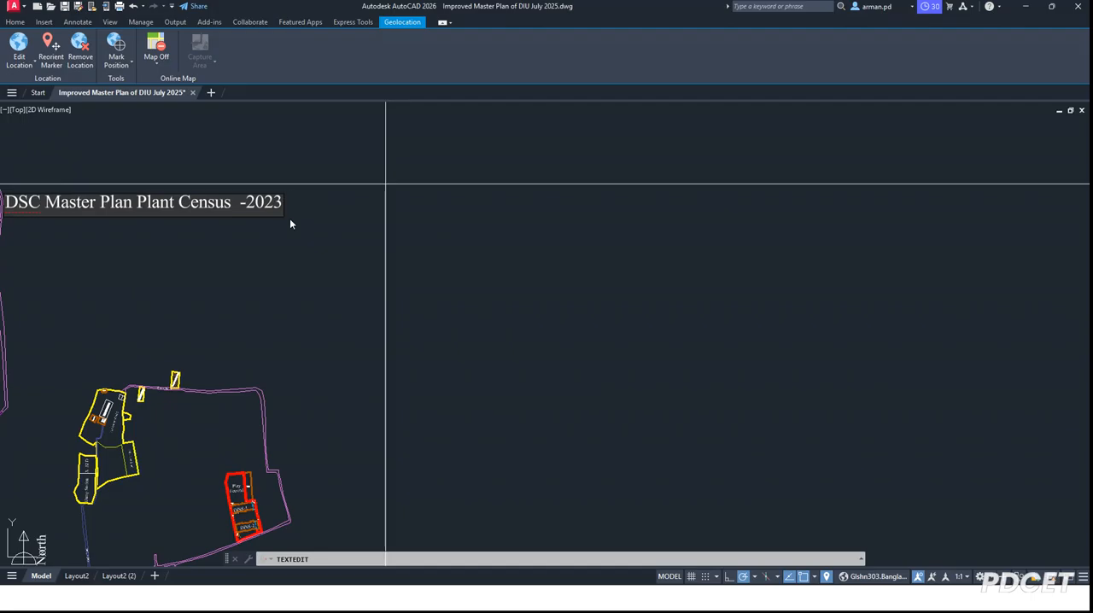
{"action": "type", "text": "-2025"}
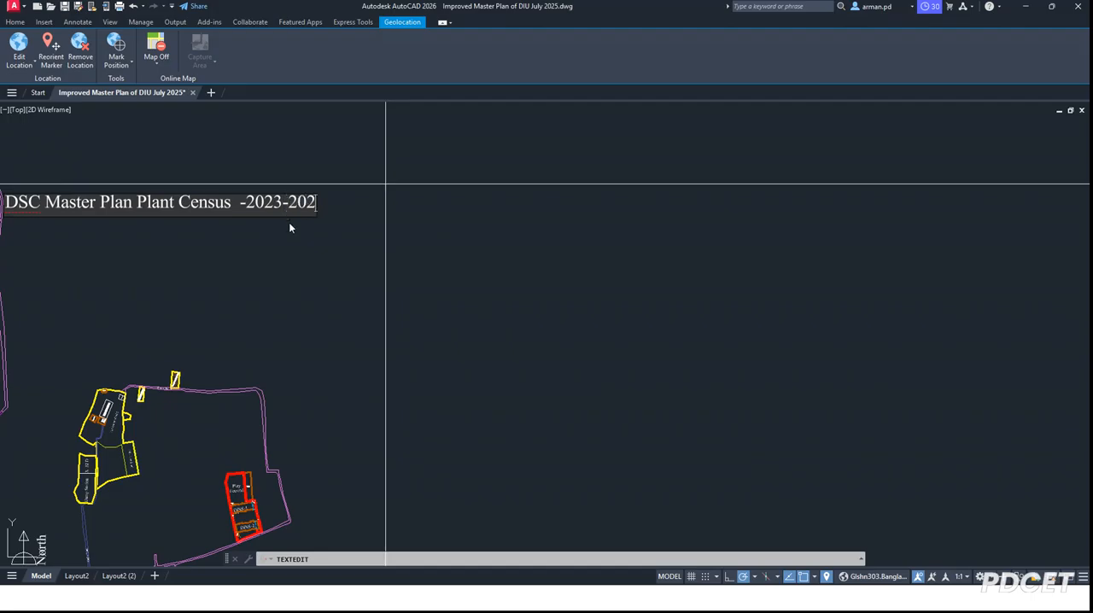
{"action": "left_click", "coordinate": [484, 297]}
{"action": "scroll", "coordinate": [263, 184], "scroll_direction": "down", "scroll_amount": 2}
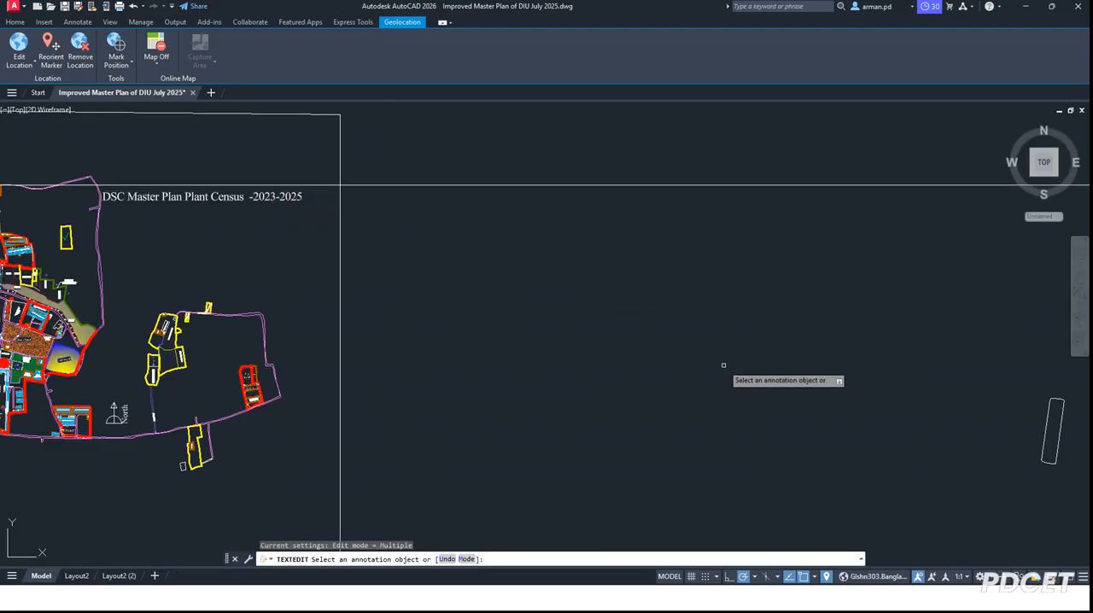
{"action": "scroll", "coordinate": [457, 280], "scroll_direction": "down", "scroll_amount": 4}
{"action": "scroll", "coordinate": [702, 308], "scroll_direction": "up", "scroll_amount": 4}
{"action": "scroll", "coordinate": [692, 388], "scroll_direction": "up", "scroll_amount": 5}
{"action": "key", "text": "Escape"}
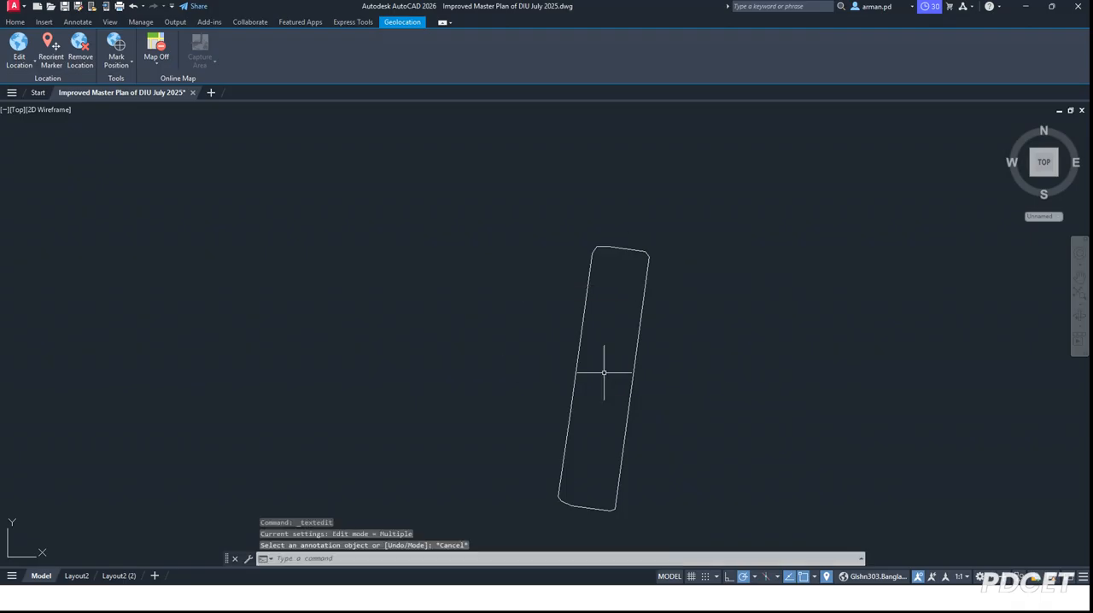
Step: Measure the area and perimeter of the traced block outline by selecting it as an object
{"action": "scroll", "coordinate": [615, 240], "scroll_direction": "up", "scroll_amount": 2}
{"action": "scroll", "coordinate": [423, 175], "scroll_direction": "down", "scroll_amount": 2}
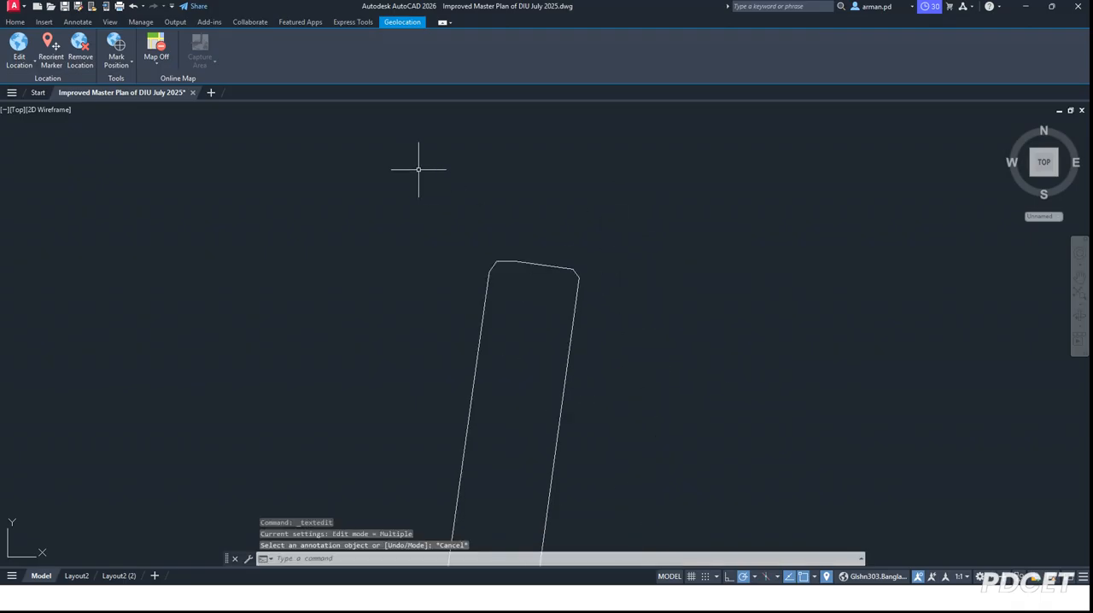
{"action": "scroll", "coordinate": [351, 182], "scroll_direction": "down", "scroll_amount": 3}
{"action": "scroll", "coordinate": [339, 173], "scroll_direction": "up", "scroll_amount": 2}
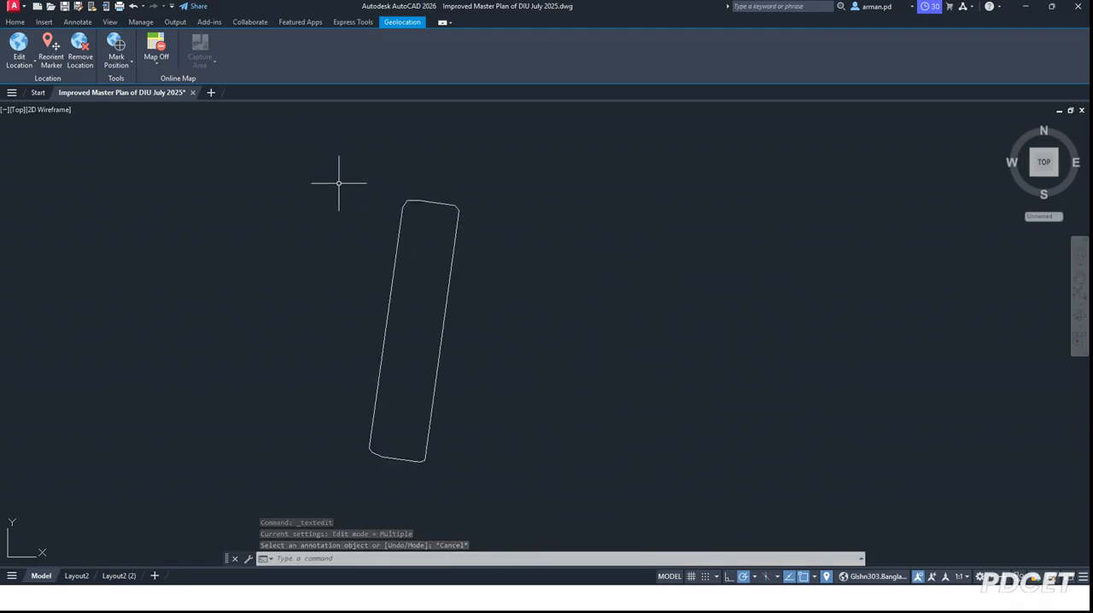
{"action": "type", "text": "AREA"}
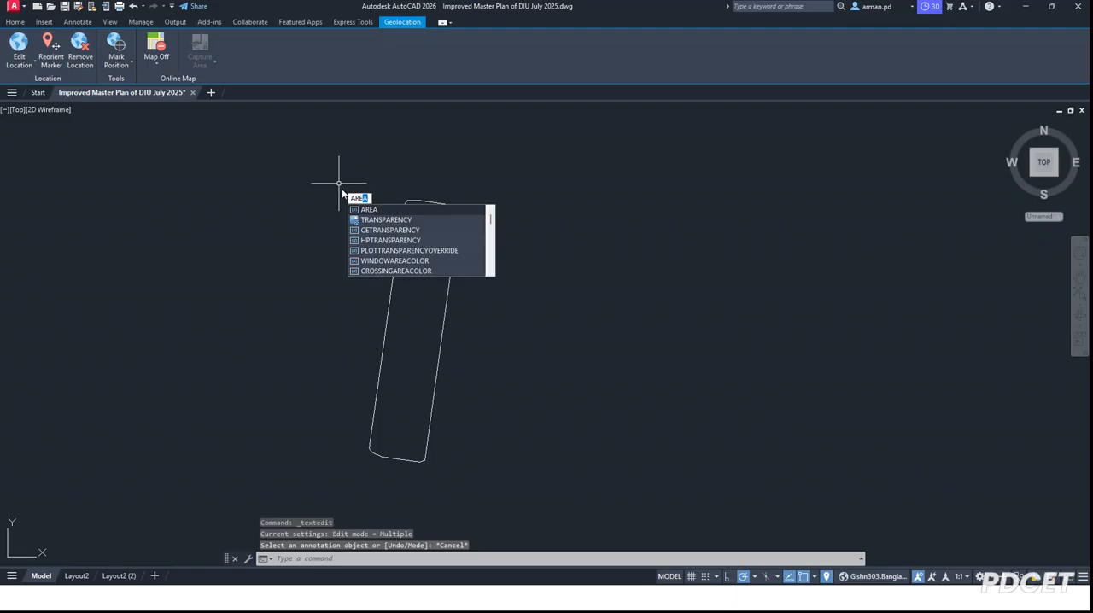
{"action": "key", "text": "Return"}
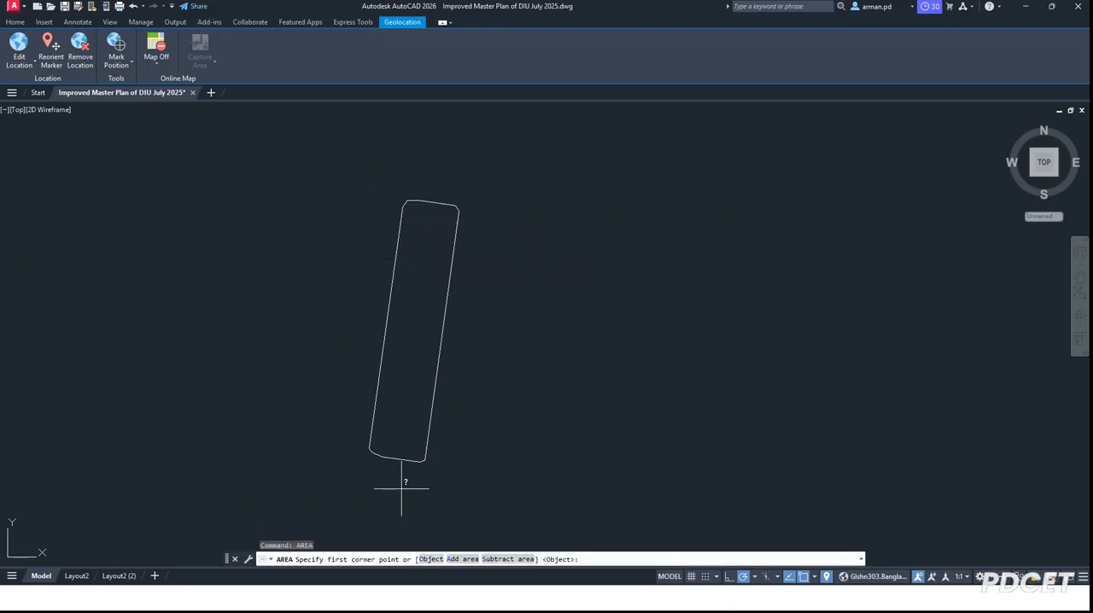
{"action": "left_click", "coordinate": [431, 559]}
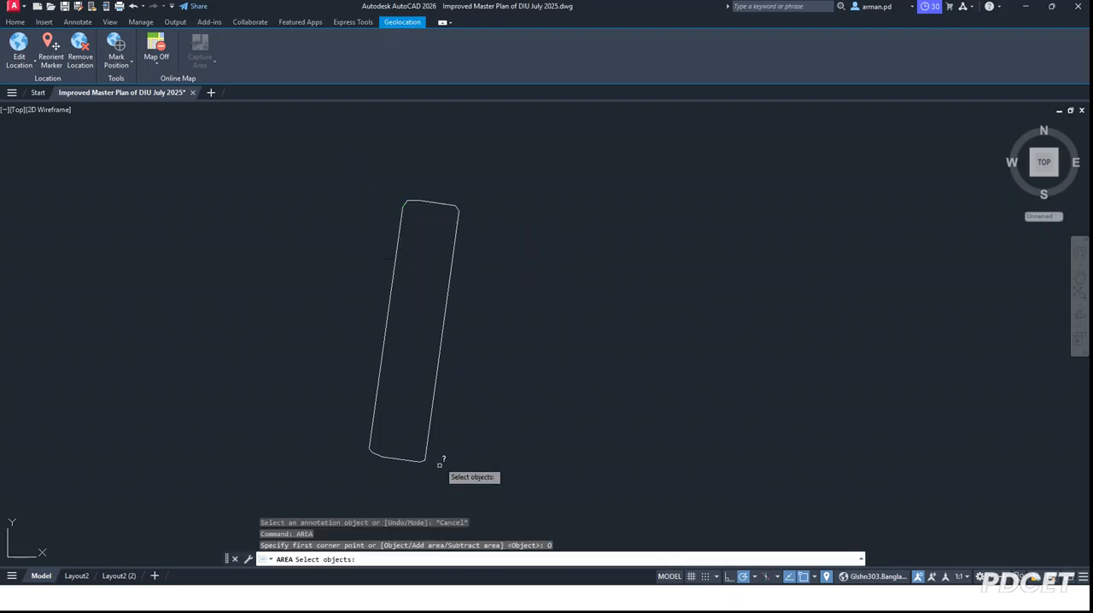
{"action": "left_click", "coordinate": [435, 389]}
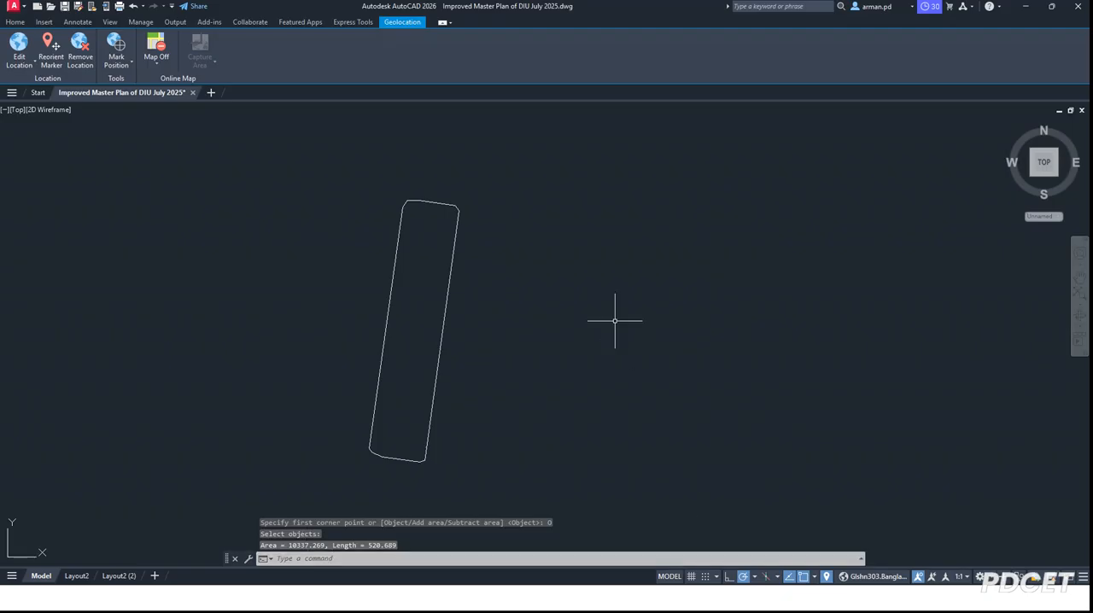
{"action": "key", "text": "Escape"}
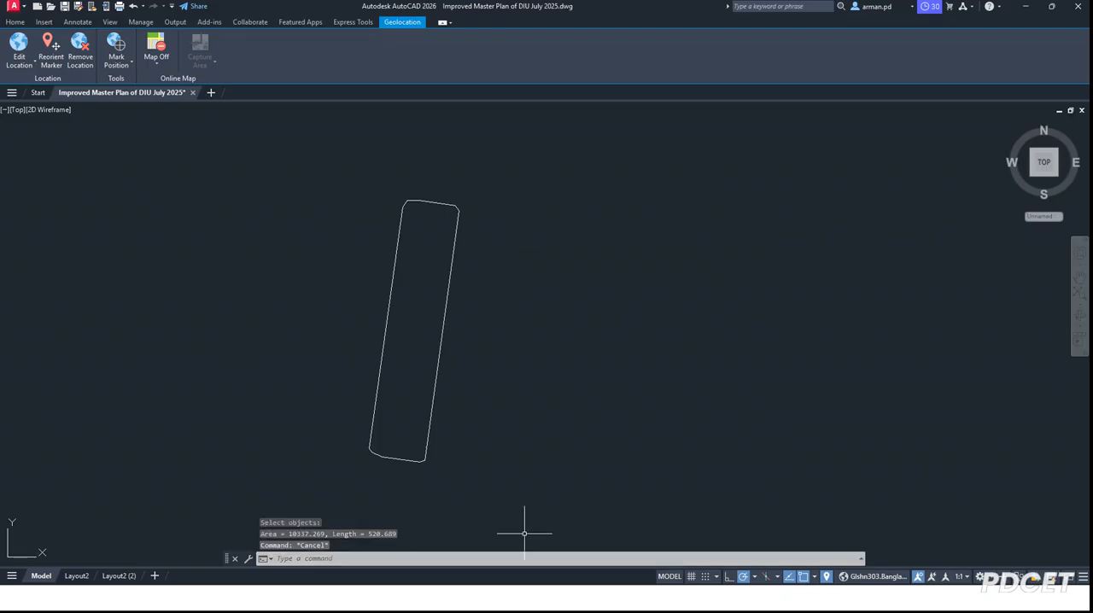
Step: Add a linear dimension across the northern end of the block outline, between the upper ends of its two long sides
{"action": "type", "text": "D"}
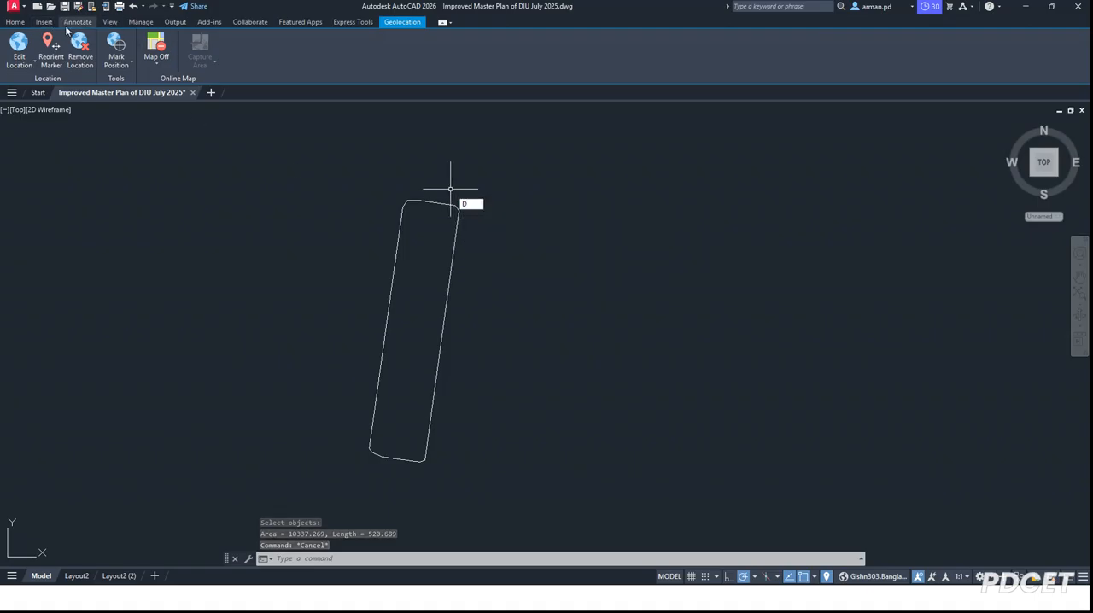
{"action": "left_click", "coordinate": [45, 23]}
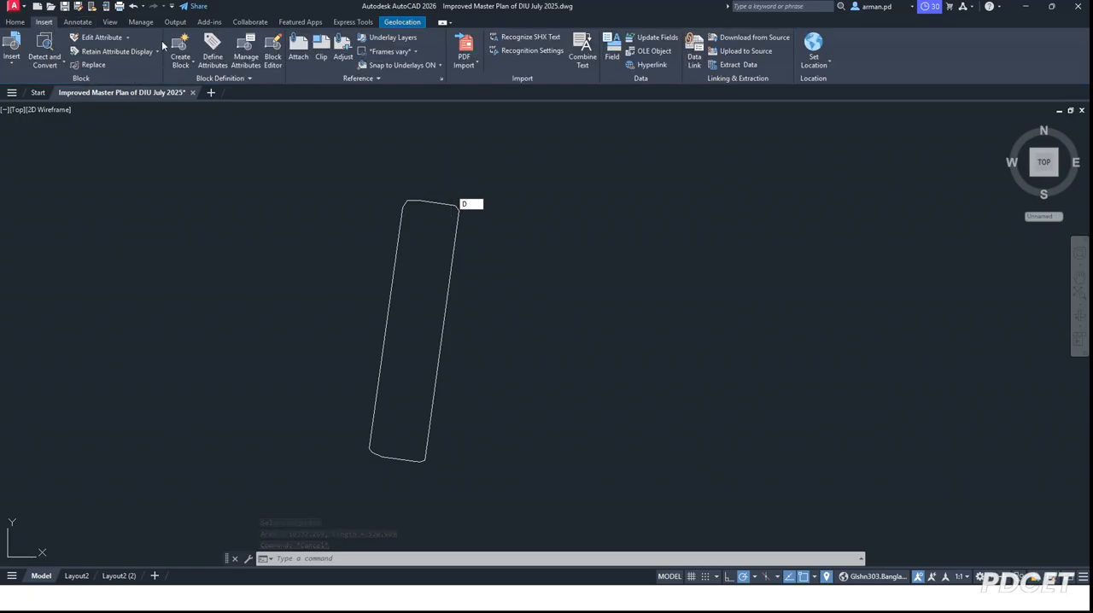
{"action": "left_click", "coordinate": [410, 24]}
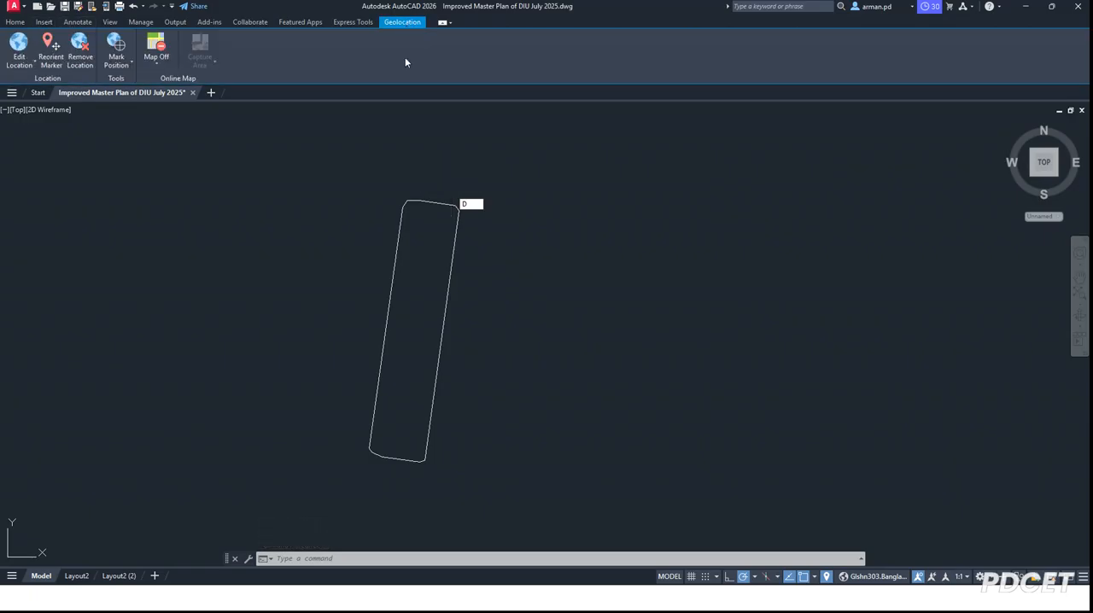
{"action": "left_click", "coordinate": [156, 64]}
{"action": "left_click", "coordinate": [77, 22]}
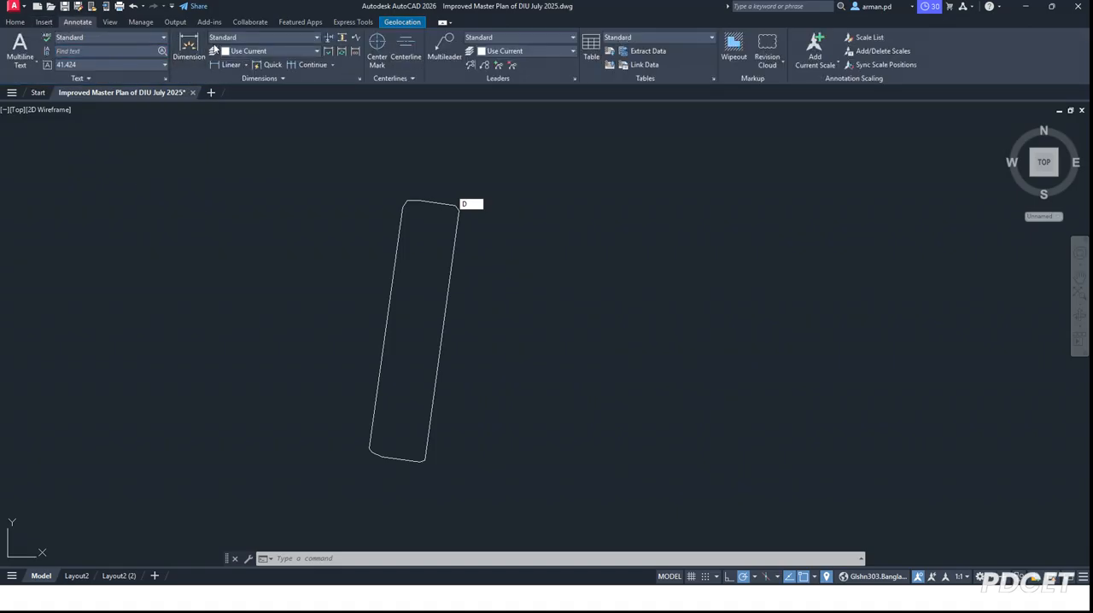
{"action": "left_click", "coordinate": [232, 64]}
{"action": "left_click", "coordinate": [403, 208]}
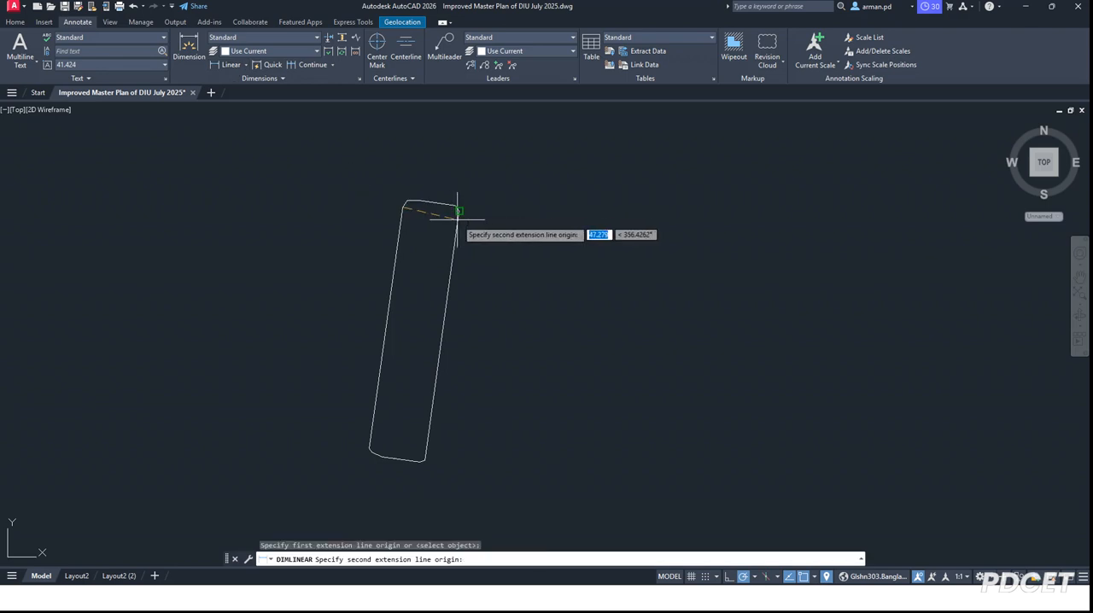
{"action": "left_click", "coordinate": [458, 210]}
{"action": "scroll", "coordinate": [445, 209], "scroll_direction": "up", "scroll_amount": 4}
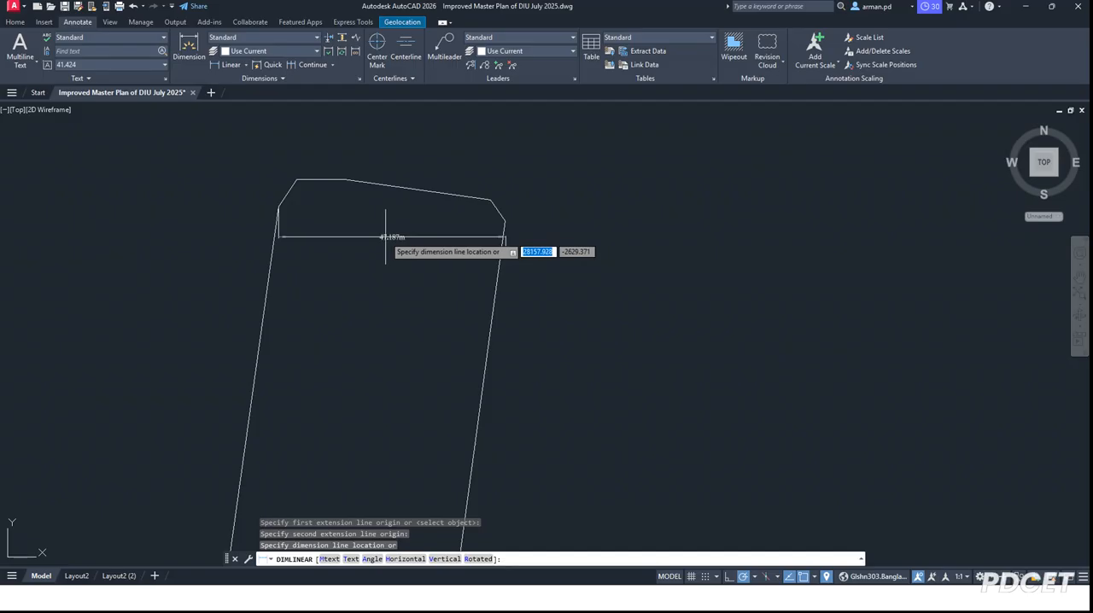
{"action": "left_click", "coordinate": [387, 222]}
{"action": "scroll", "coordinate": [382, 226], "scroll_direction": "up", "scroll_amount": 7}
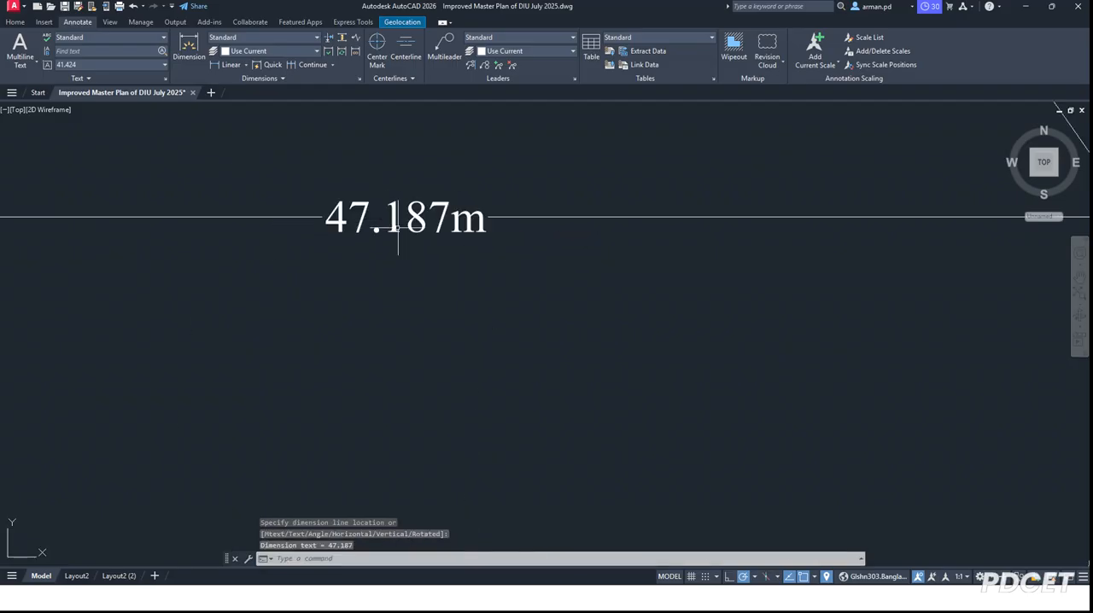
{"action": "scroll", "coordinate": [380, 158], "scroll_direction": "down", "scroll_amount": 6}
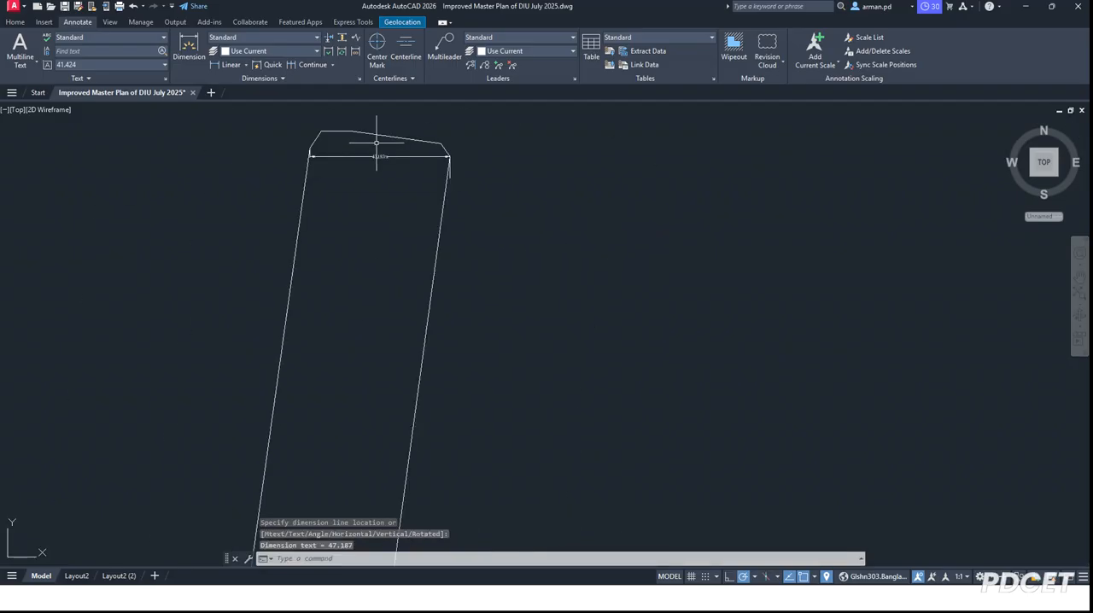
{"action": "right_click", "coordinate": [488, 171]}
{"action": "left_click", "coordinate": [516, 176]}
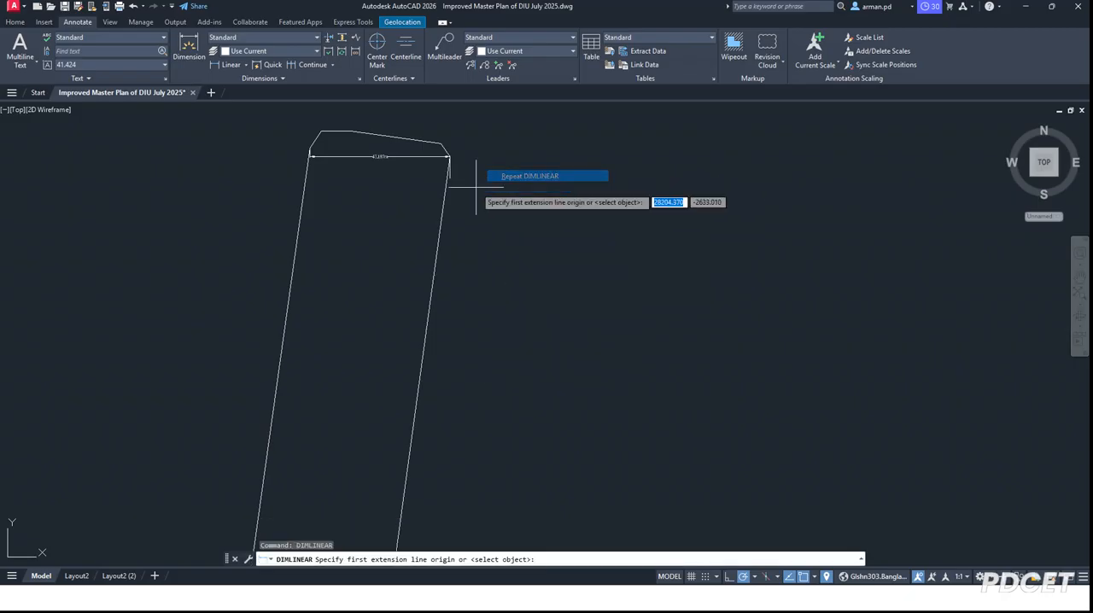
{"action": "left_click", "coordinate": [309, 153]}
{"action": "scroll", "coordinate": [256, 342], "scroll_direction": "down", "scroll_amount": 4}
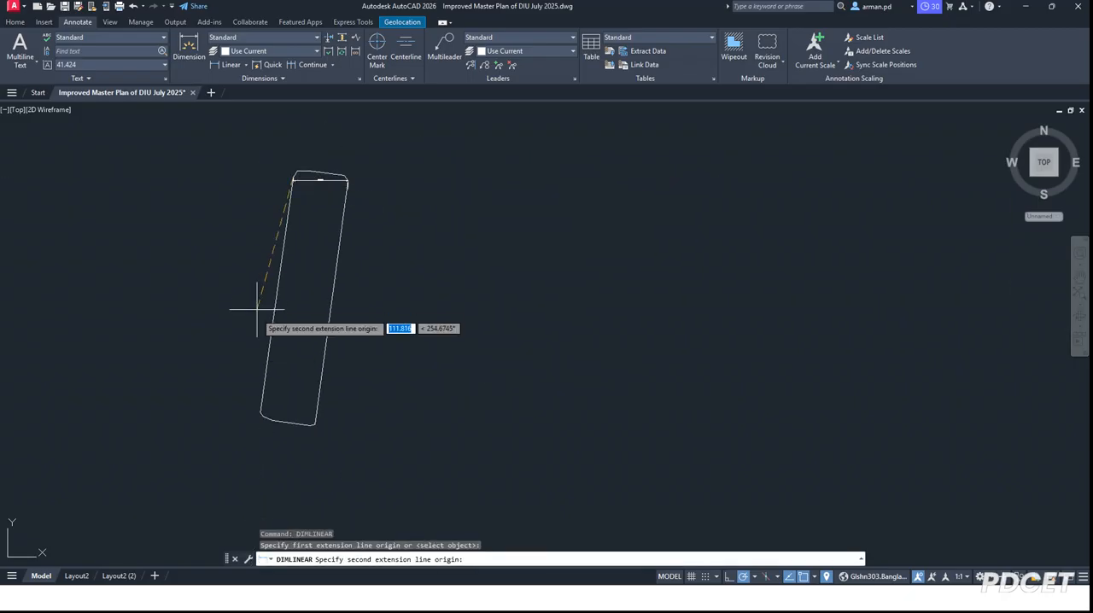
{"action": "left_click", "coordinate": [259, 412]}
{"action": "scroll", "coordinate": [247, 314], "scroll_direction": "up", "scroll_amount": 4}
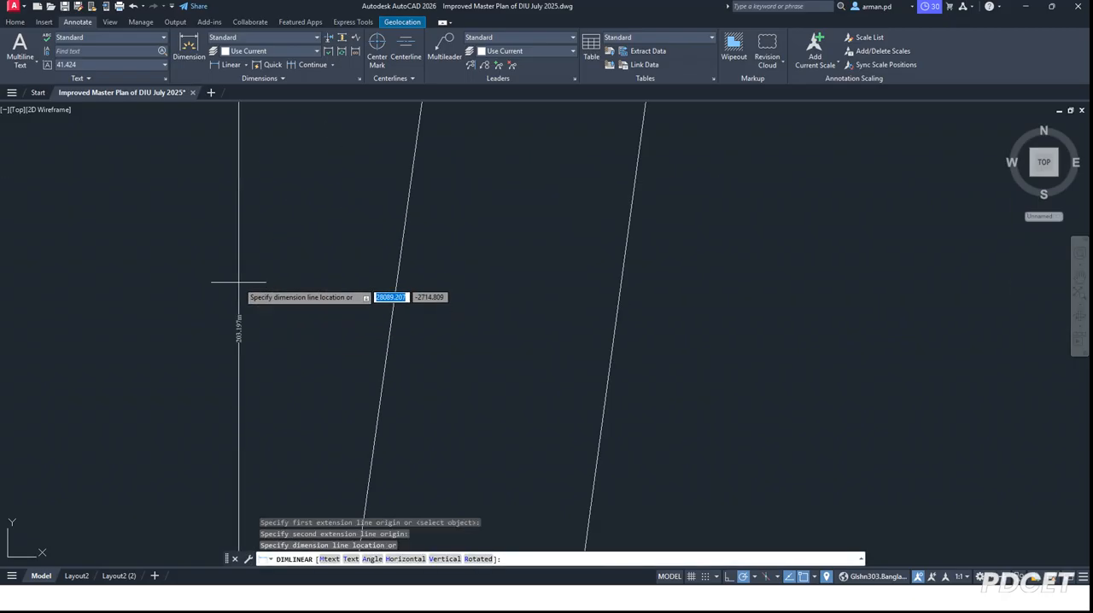
{"action": "key", "text": "Escape"}
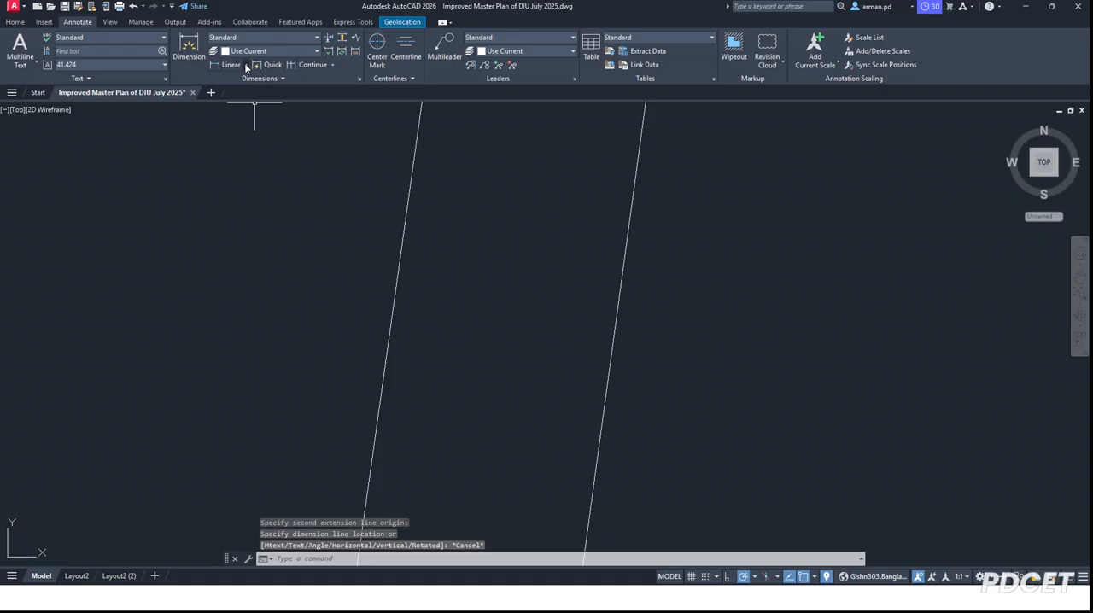
Step: Measure the block's slanted western side with an aligned dimension preview between its end corners, without placing the dimension
{"action": "left_click", "coordinate": [246, 65]}
{"action": "left_click", "coordinate": [246, 103]}
{"action": "scroll", "coordinate": [368, 309], "scroll_direction": "down", "scroll_amount": 2}
{"action": "scroll", "coordinate": [367, 310], "scroll_direction": "down", "scroll_amount": 3}
{"action": "scroll", "coordinate": [388, 218], "scroll_direction": "up", "scroll_amount": 5}
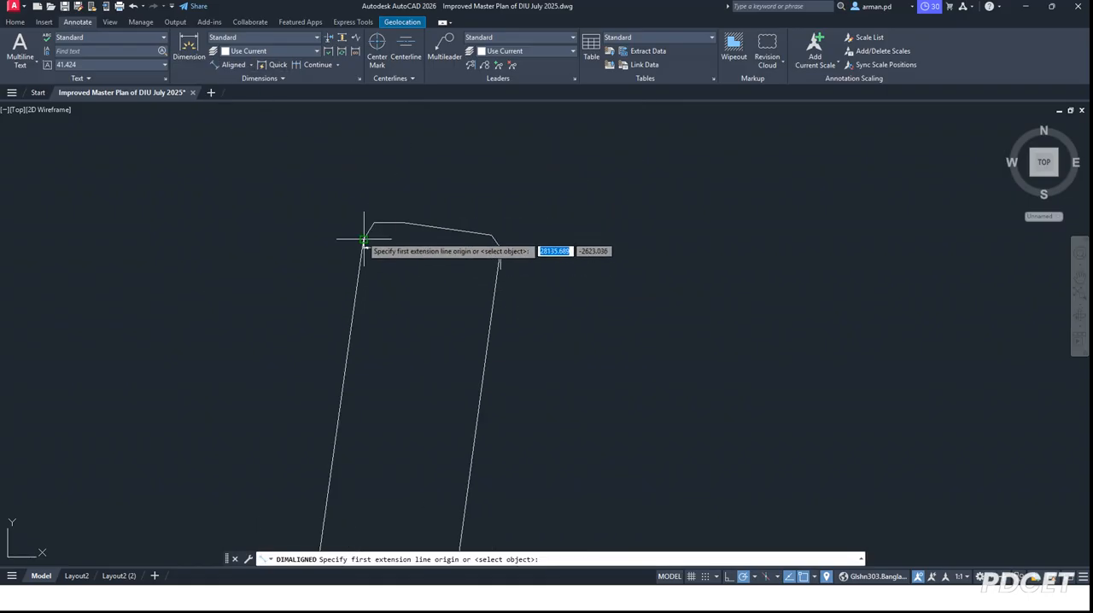
{"action": "left_click", "coordinate": [364, 239]}
{"action": "scroll", "coordinate": [380, 171], "scroll_direction": "down", "scroll_amount": 6}
{"action": "left_click", "coordinate": [350, 311]}
{"action": "scroll", "coordinate": [351, 311], "scroll_direction": "up", "scroll_amount": 8}
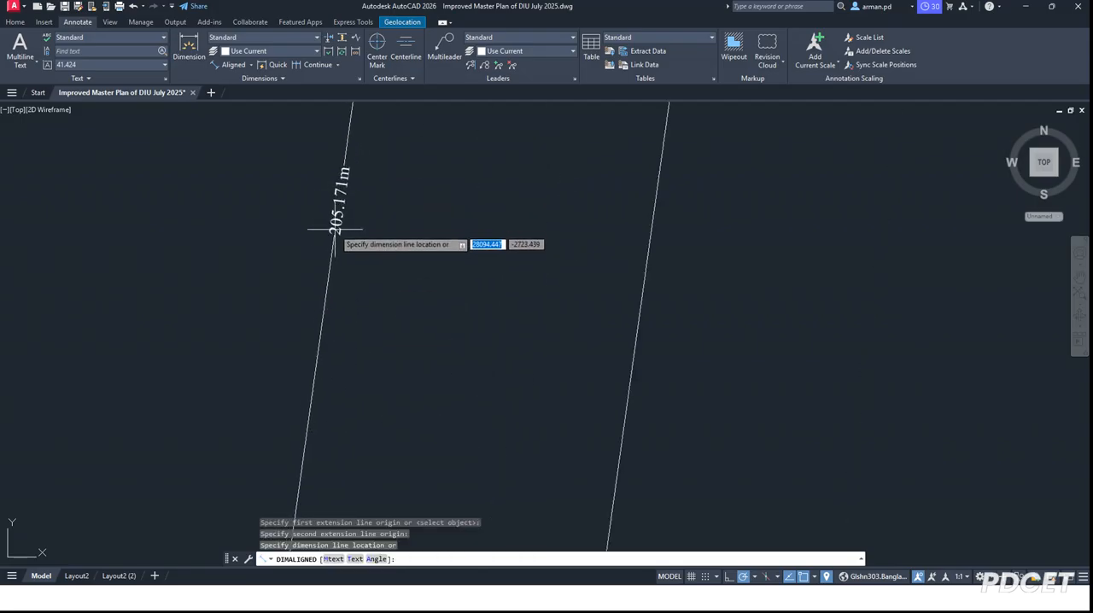
{"action": "key", "text": "Escape"}
Step: Query the coordinates of the outline's northwestern top corner with ID and highlight the X and Y values in the expanded command history
{"action": "scroll", "coordinate": [352, 284], "scroll_direction": "down", "scroll_amount": 4}
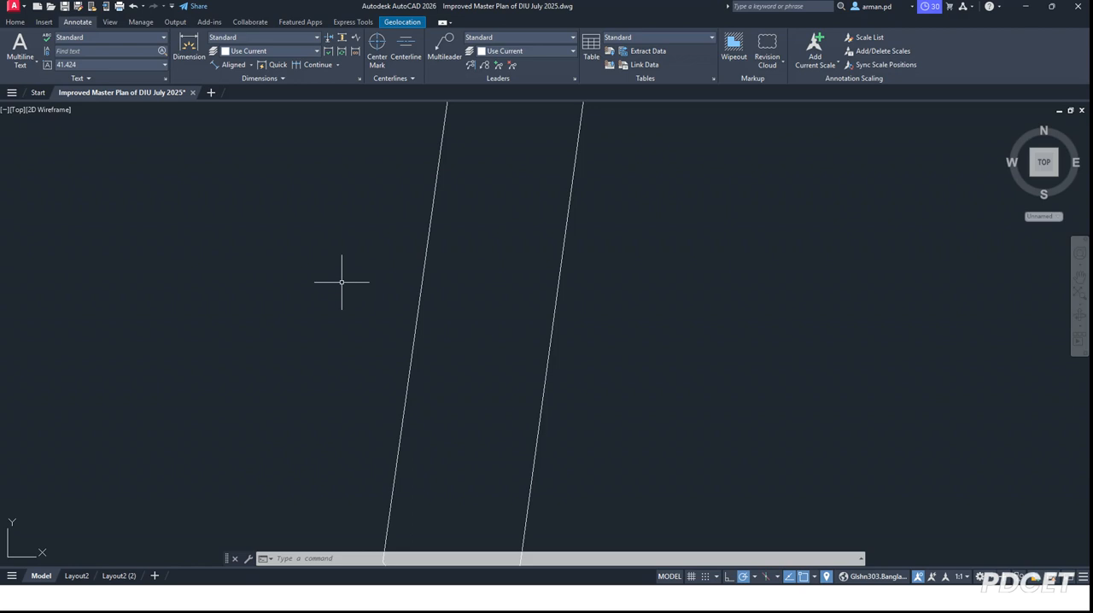
{"action": "scroll", "coordinate": [342, 286], "scroll_direction": "down", "scroll_amount": 3}
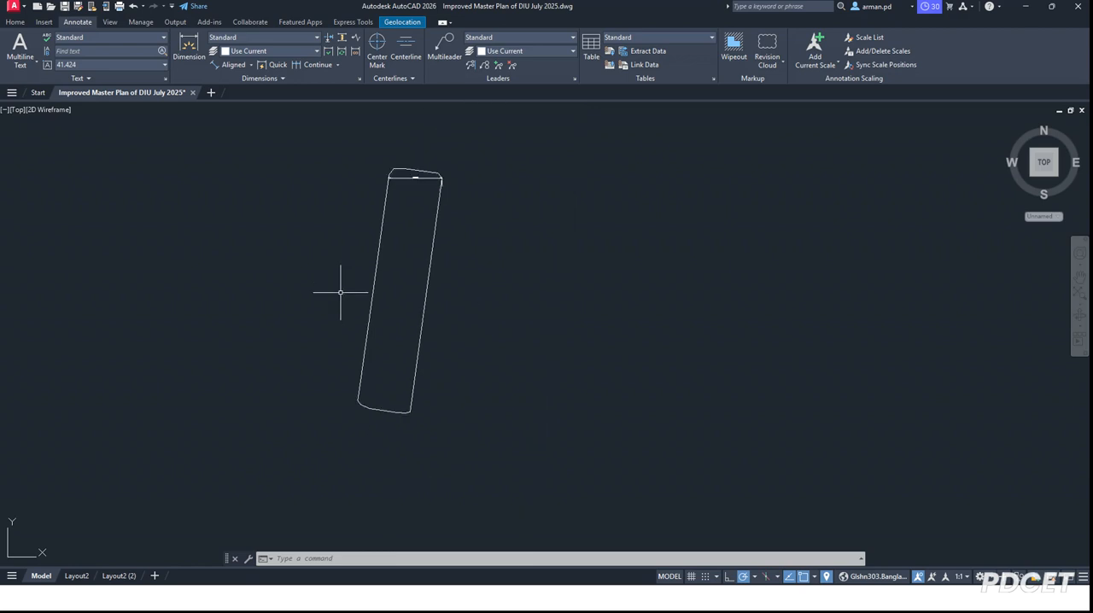
{"action": "scroll", "coordinate": [439, 176], "scroll_direction": "up", "scroll_amount": 6}
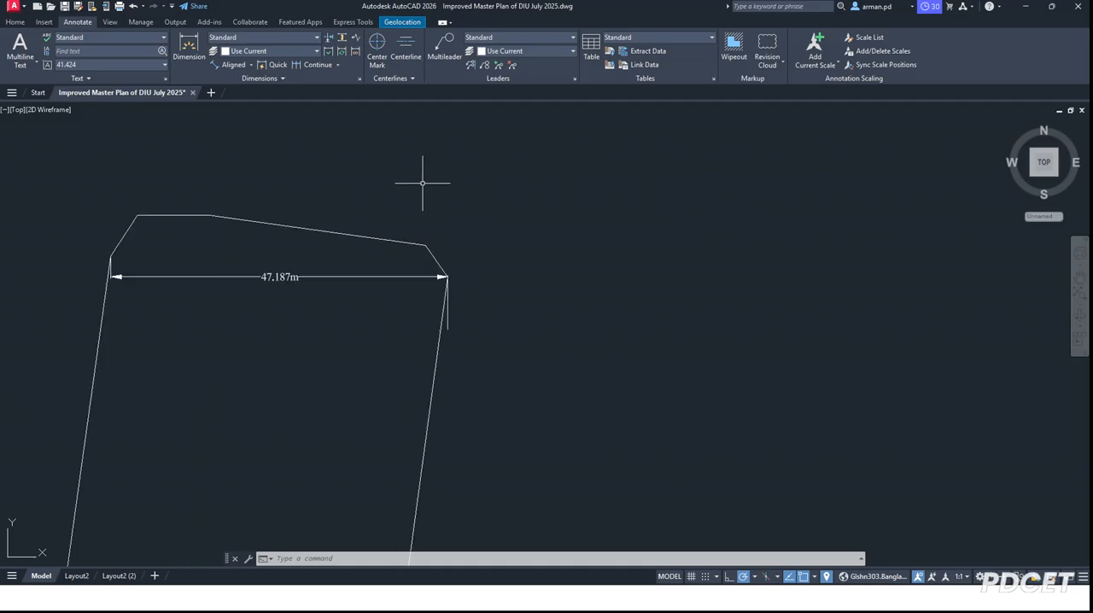
{"action": "scroll", "coordinate": [336, 199], "scroll_direction": "down", "scroll_amount": 2}
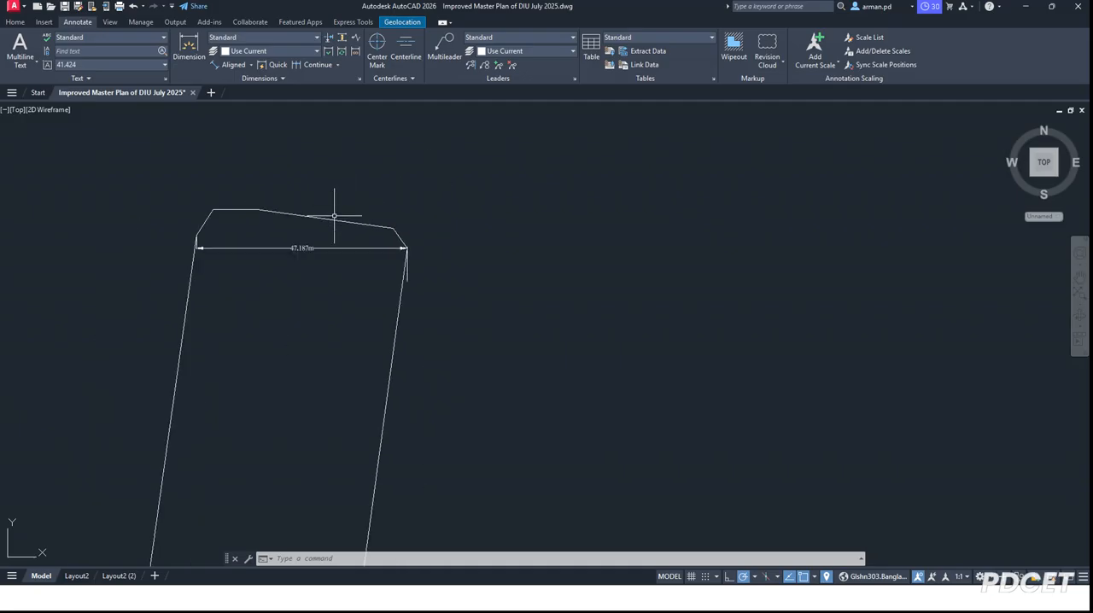
{"action": "scroll", "coordinate": [341, 188], "scroll_direction": "down", "scroll_amount": 2}
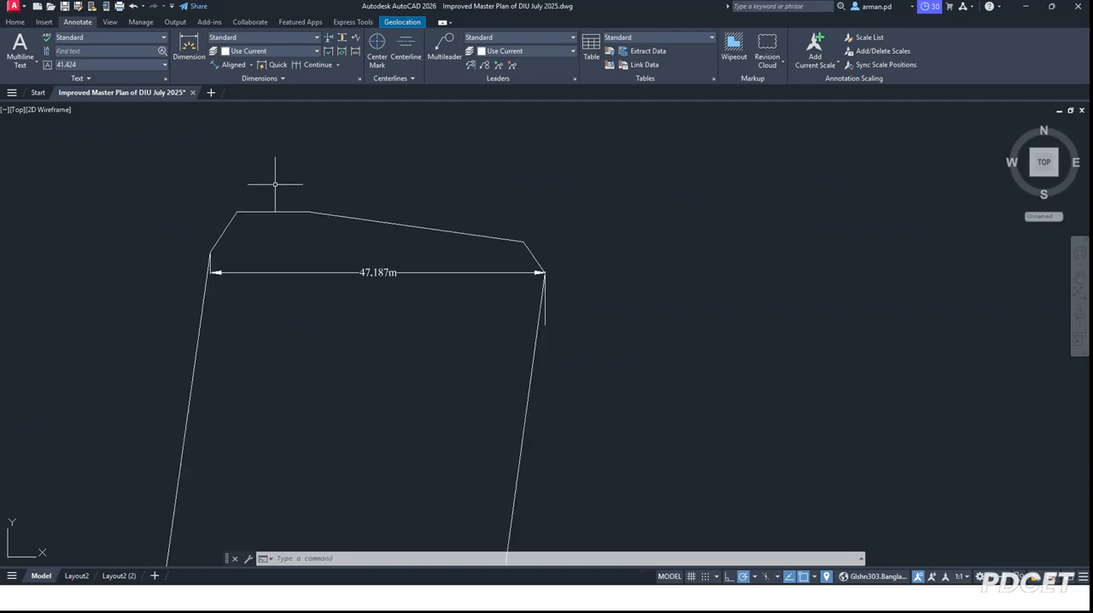
{"action": "scroll", "coordinate": [271, 178], "scroll_direction": "up", "scroll_amount": 5}
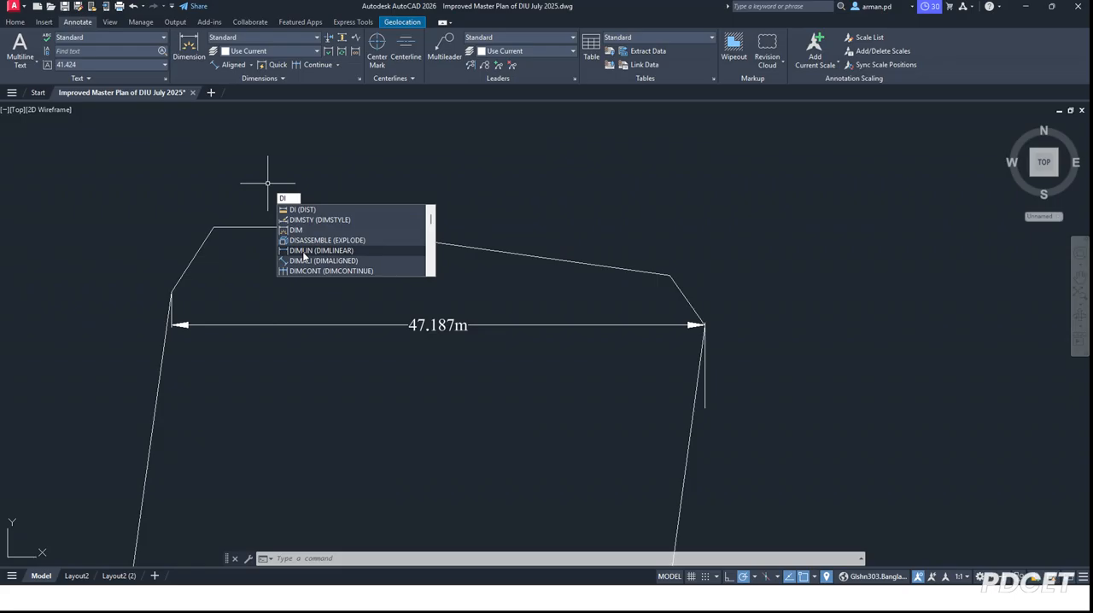
{"action": "key", "text": "Escape"}
{"action": "type", "text": "i"}
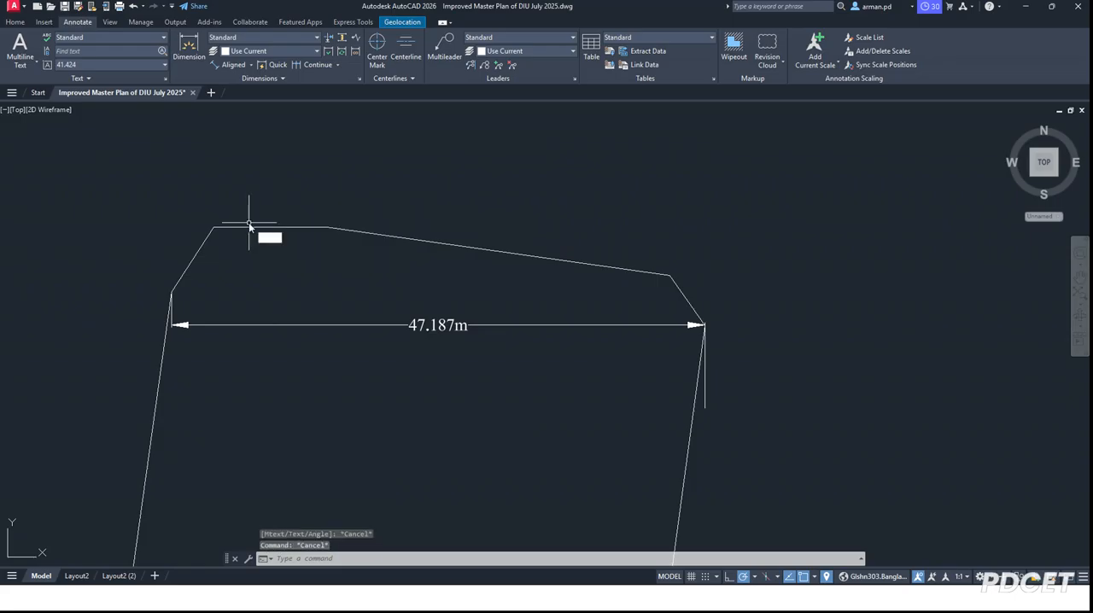
{"action": "type", "text": "d"}
{"action": "key", "text": "Return"}
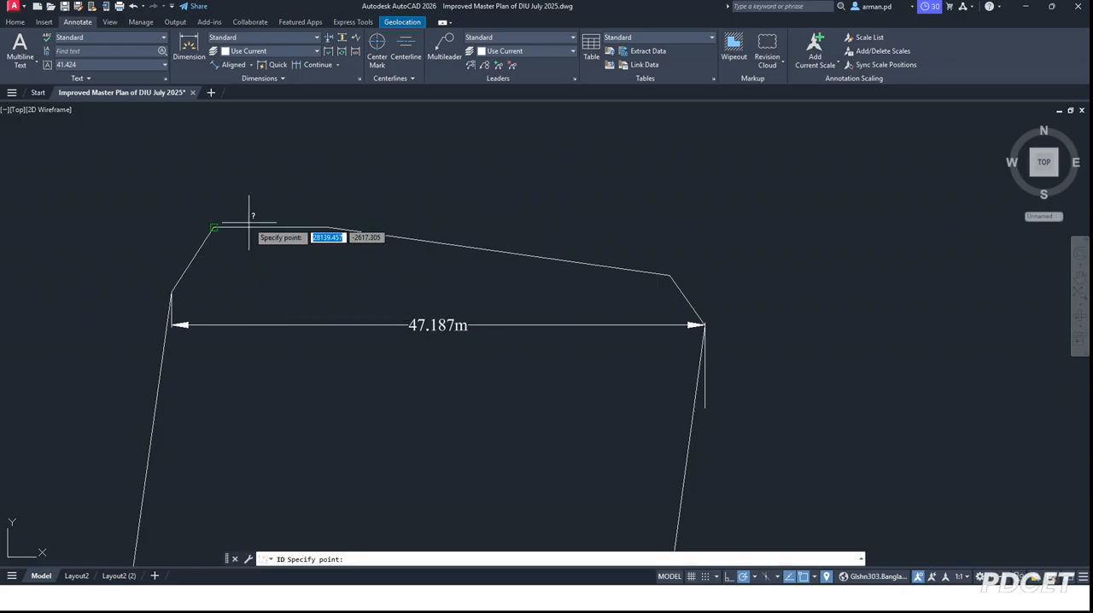
{"action": "left_click", "coordinate": [219, 224]}
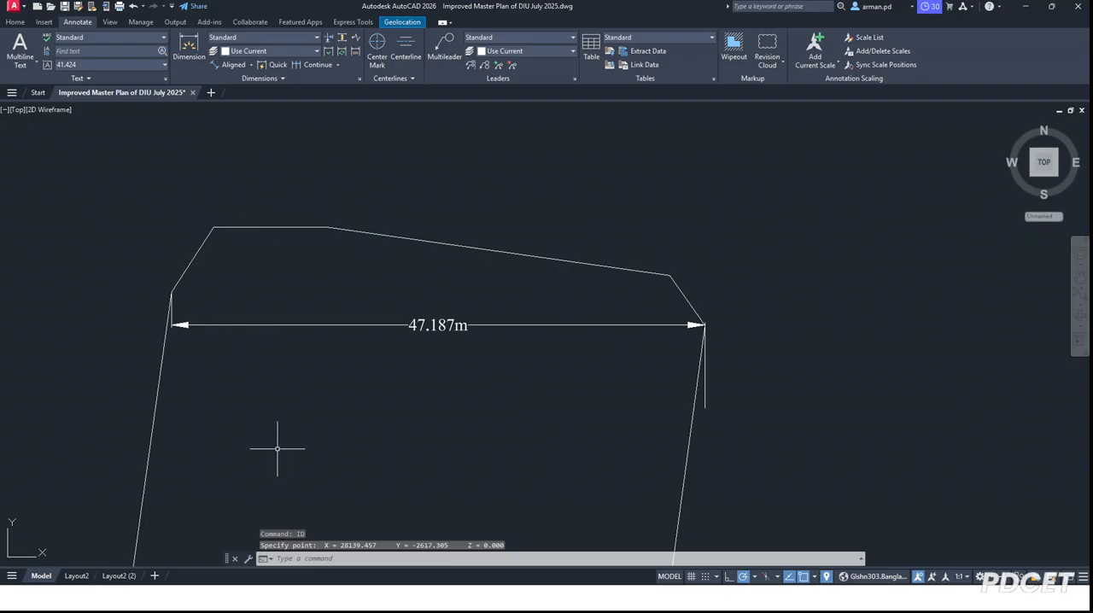
{"action": "left_click_drag", "start_coordinate": [347, 552], "coordinate": [347, 396]}
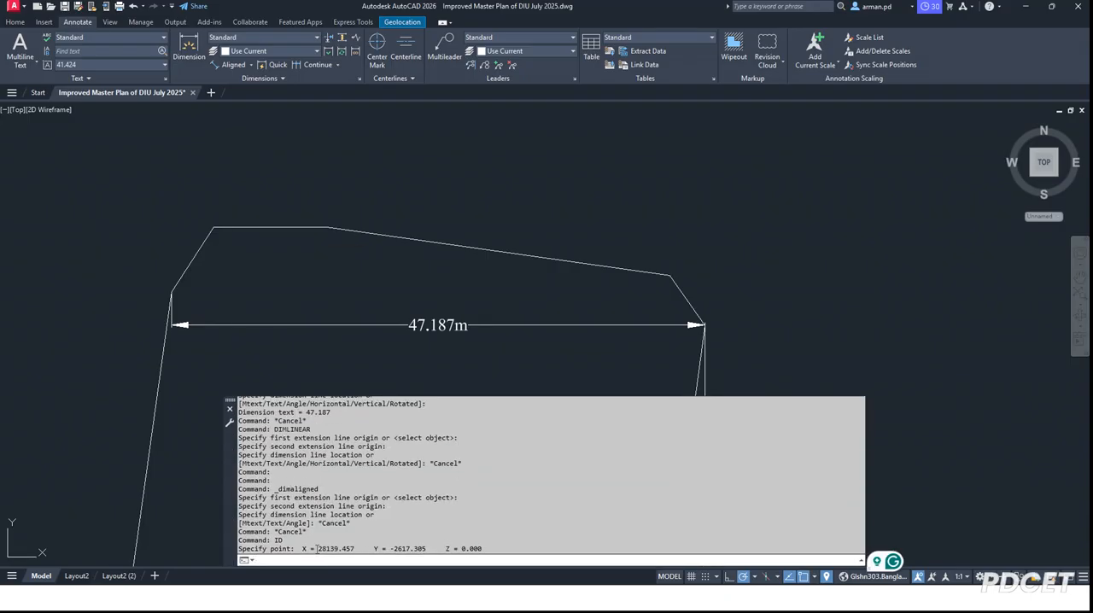
{"action": "left_click_drag", "start_coordinate": [317, 550], "coordinate": [420, 549]}
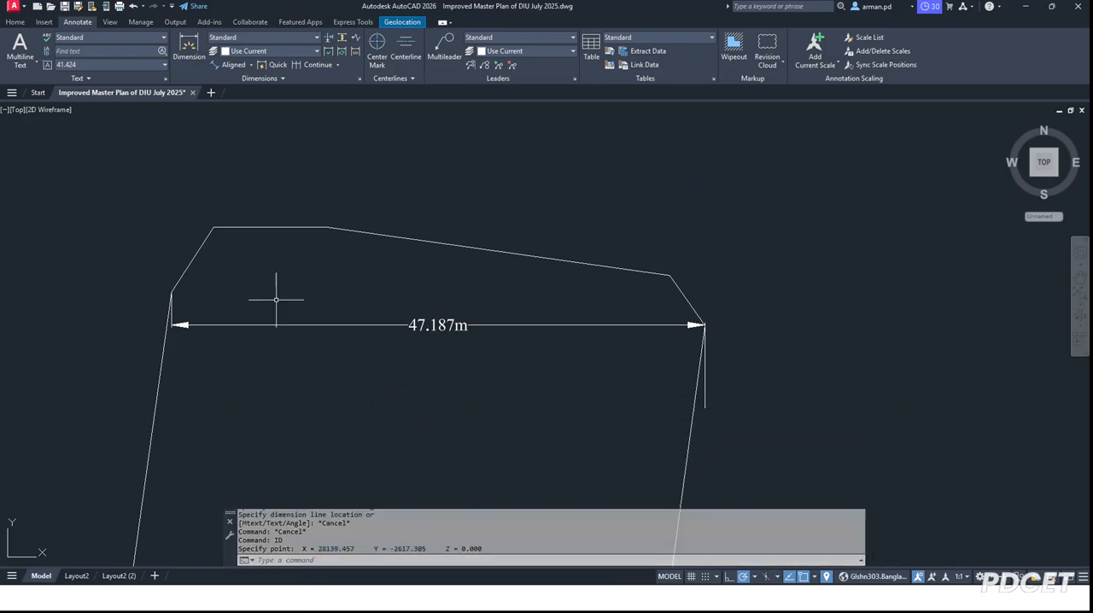
{"action": "key", "text": "Escape"}
{"action": "type", "text": "uni"}
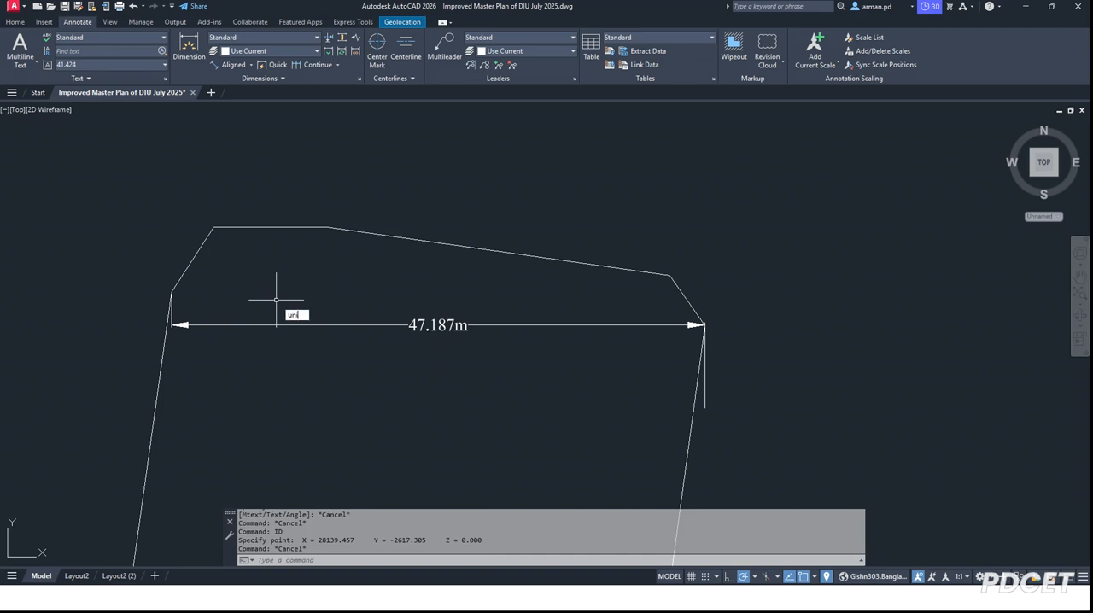
{"action": "key", "text": "Return"}
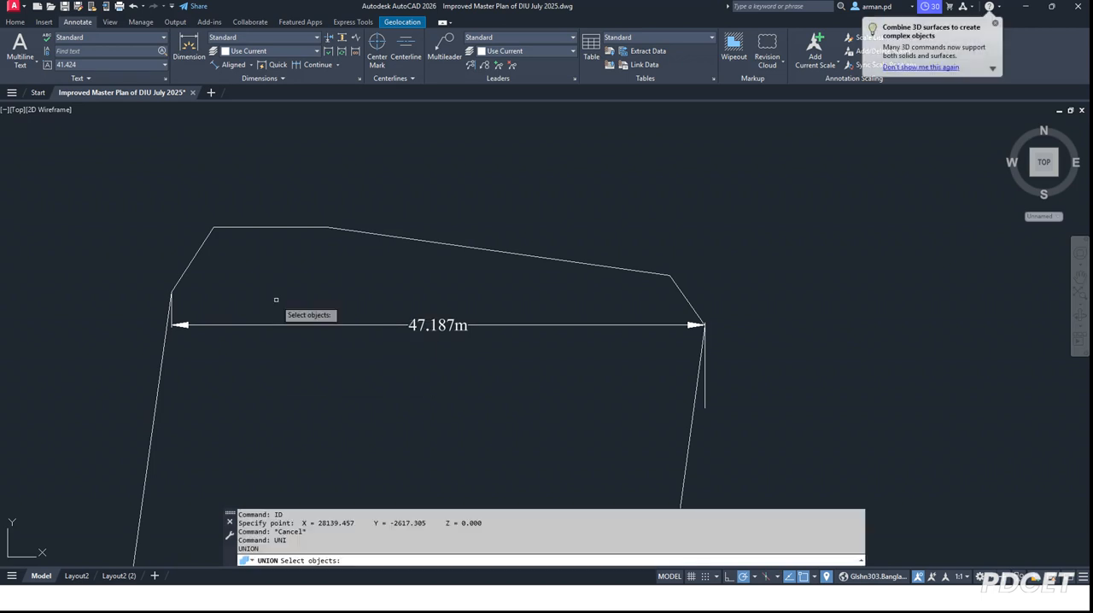
{"action": "key", "text": "Escape"}
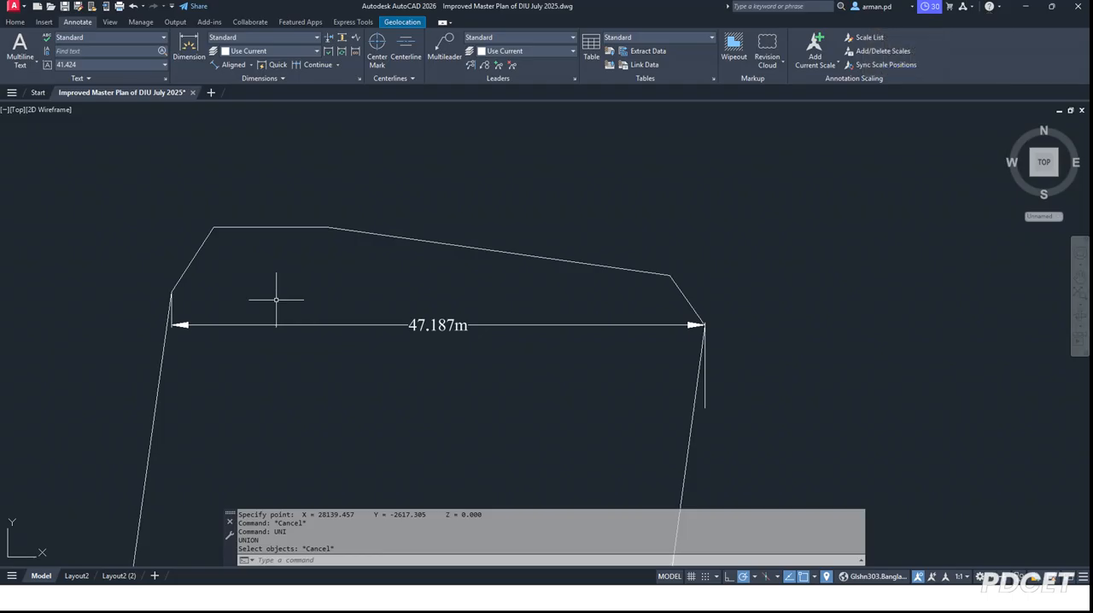
Step: Open the Drawing Units settings to examine the length and angle types and precisions, and close them
{"action": "type", "text": "u"}
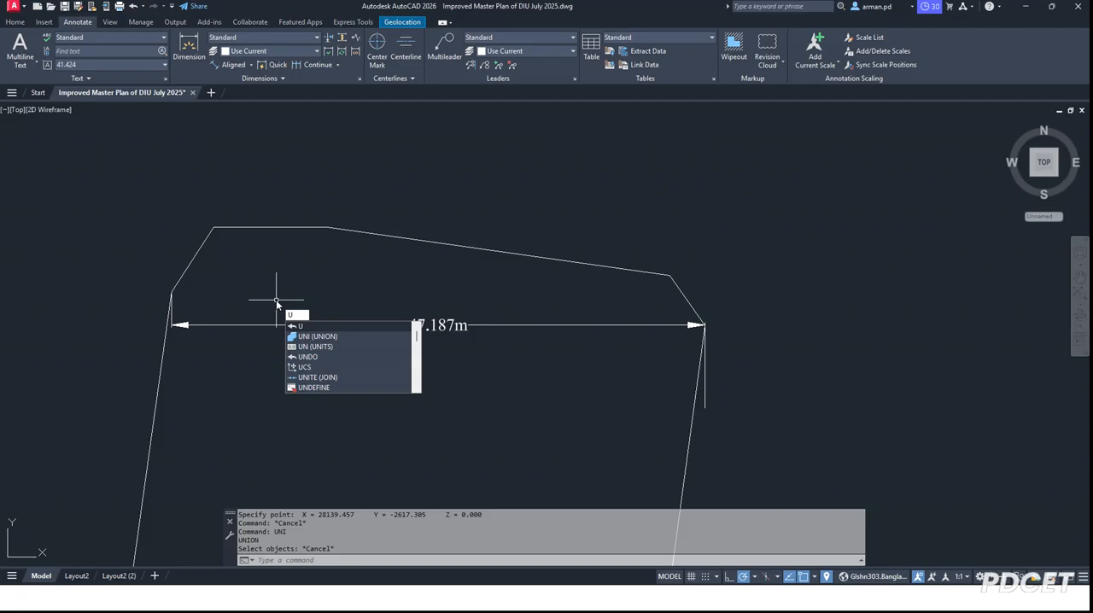
{"action": "type", "text": "ni"}
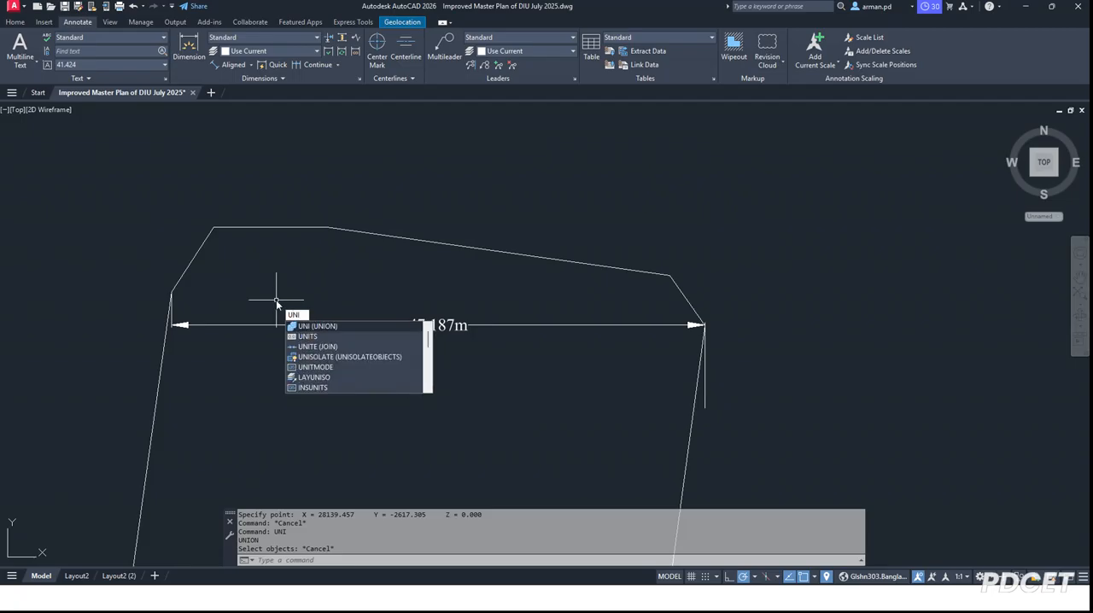
{"action": "left_click", "coordinate": [330, 337]}
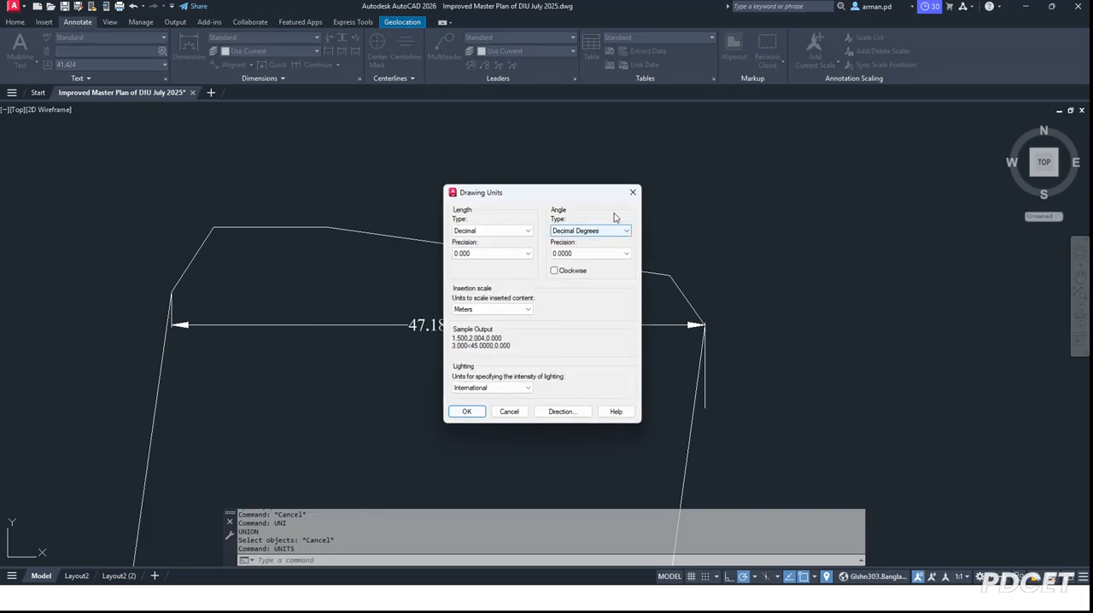
{"action": "left_click", "coordinate": [633, 194]}
Step: Try an angular precision of 0d00'00.000" in the Standard dimension style's primary units, and cancel the modification
{"action": "type", "text": "D"}
{"action": "key", "text": "Return"}
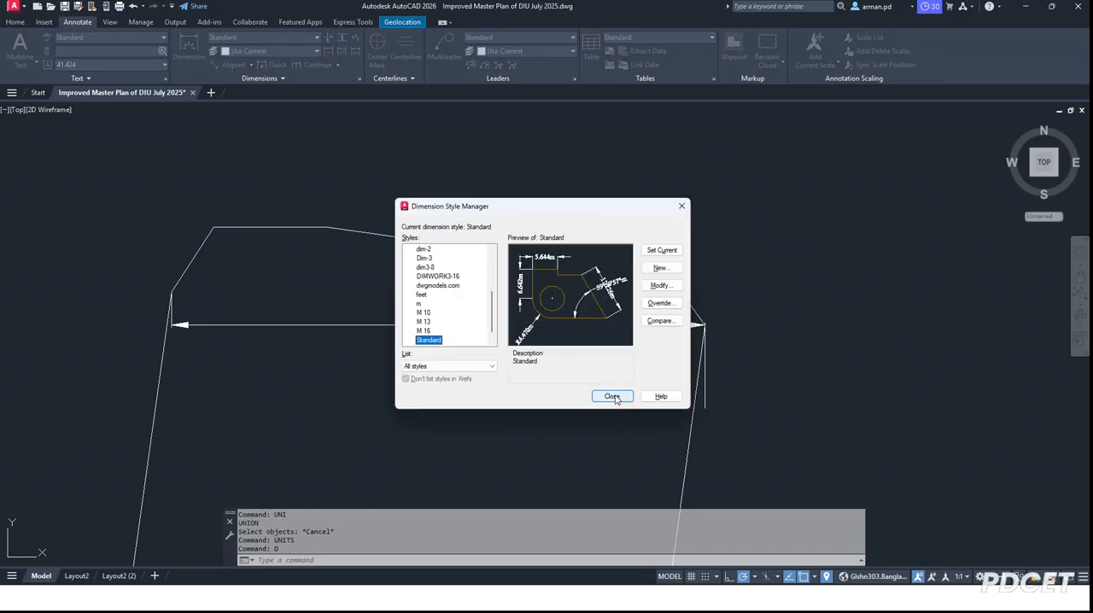
{"action": "left_click", "coordinate": [660, 286]}
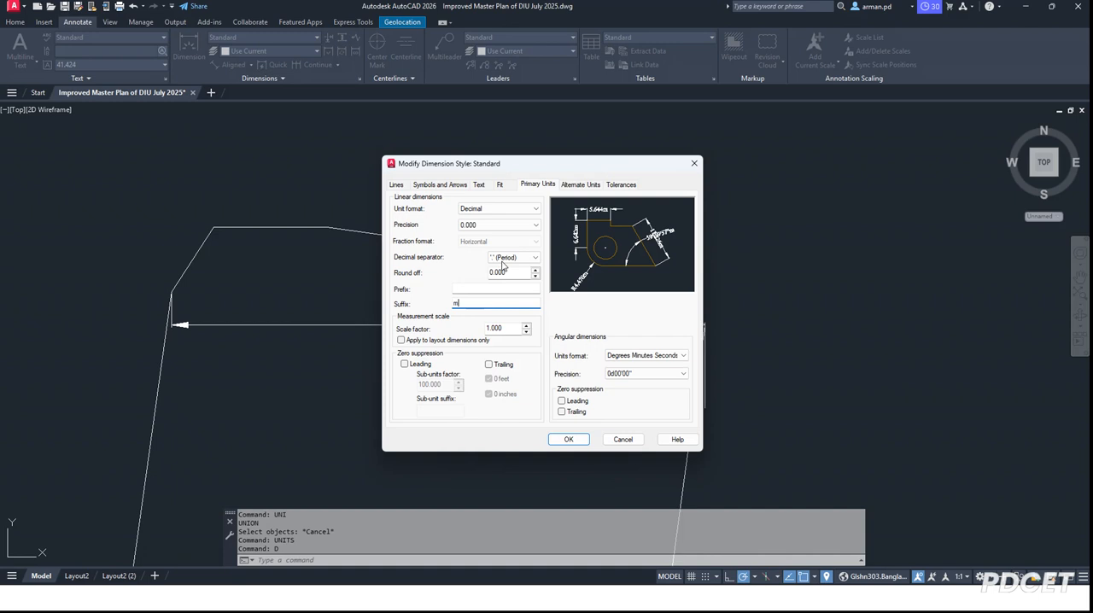
{"action": "left_click", "coordinate": [565, 186]}
{"action": "left_click", "coordinate": [539, 184]}
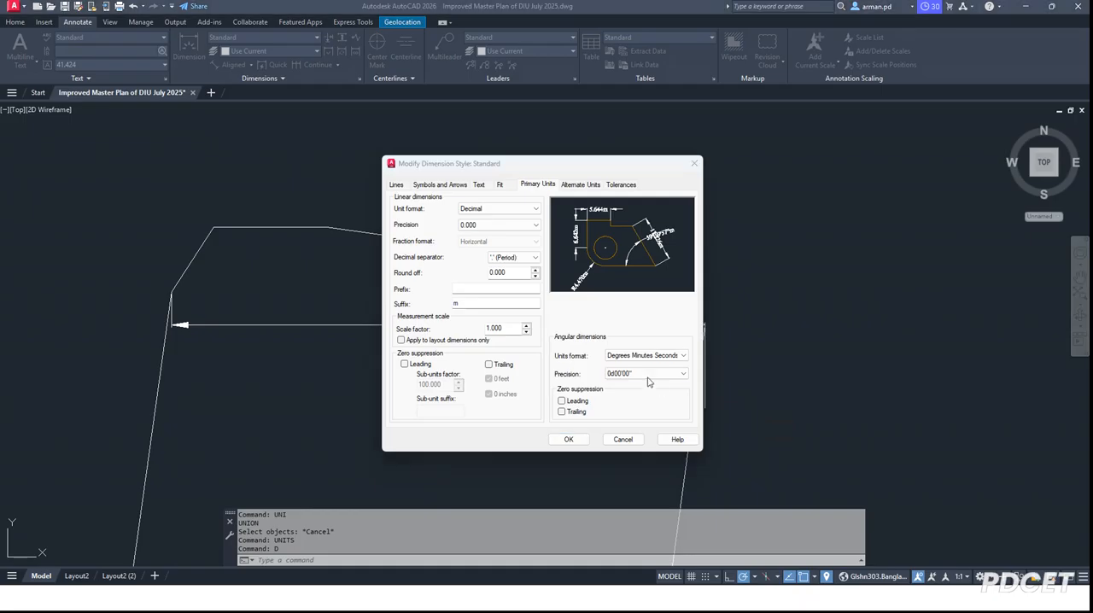
{"action": "left_click", "coordinate": [645, 373]}
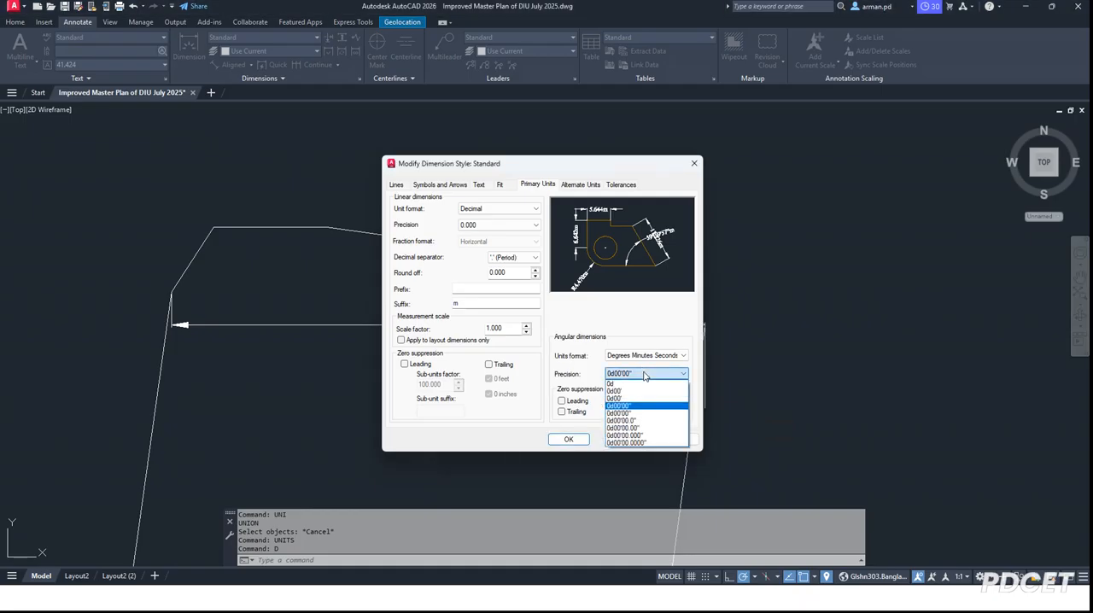
{"action": "left_click", "coordinate": [642, 436]}
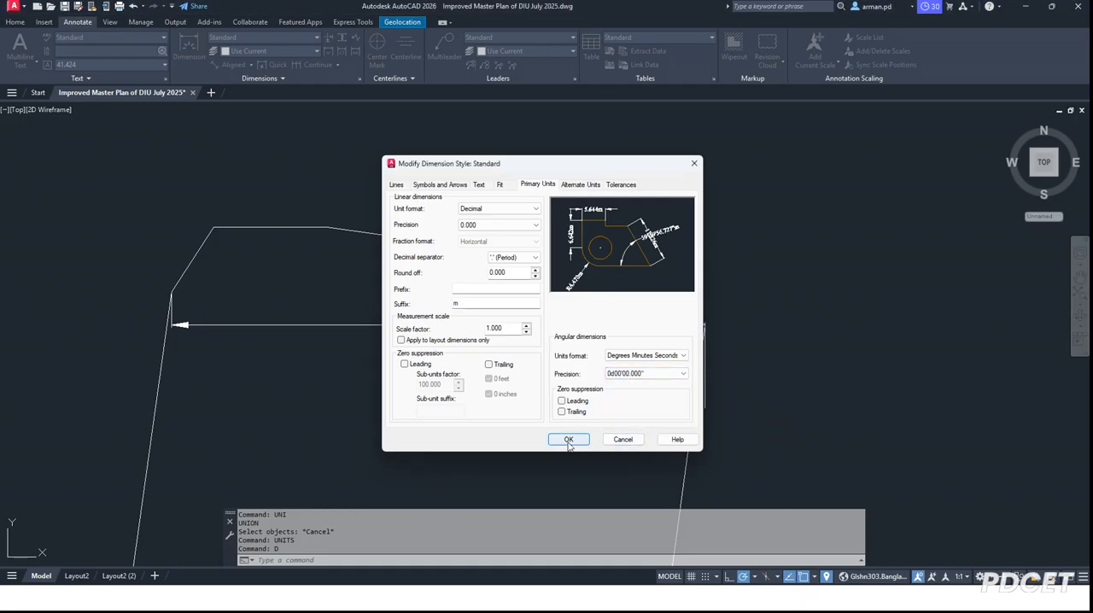
{"action": "left_click", "coordinate": [620, 376]}
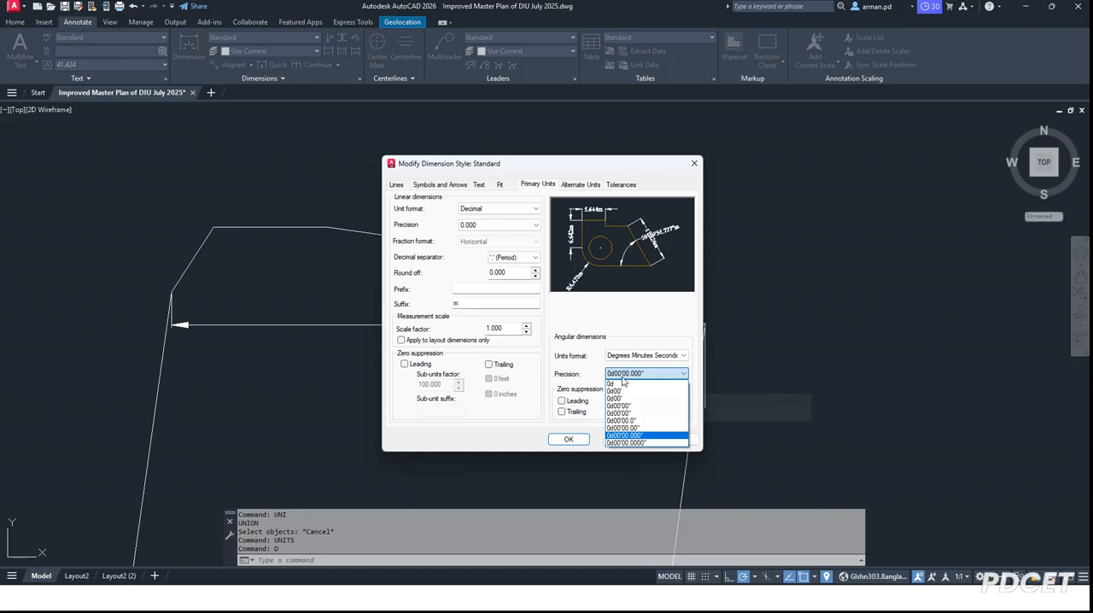
{"action": "left_click", "coordinate": [626, 436]}
{"action": "left_click", "coordinate": [623, 439]}
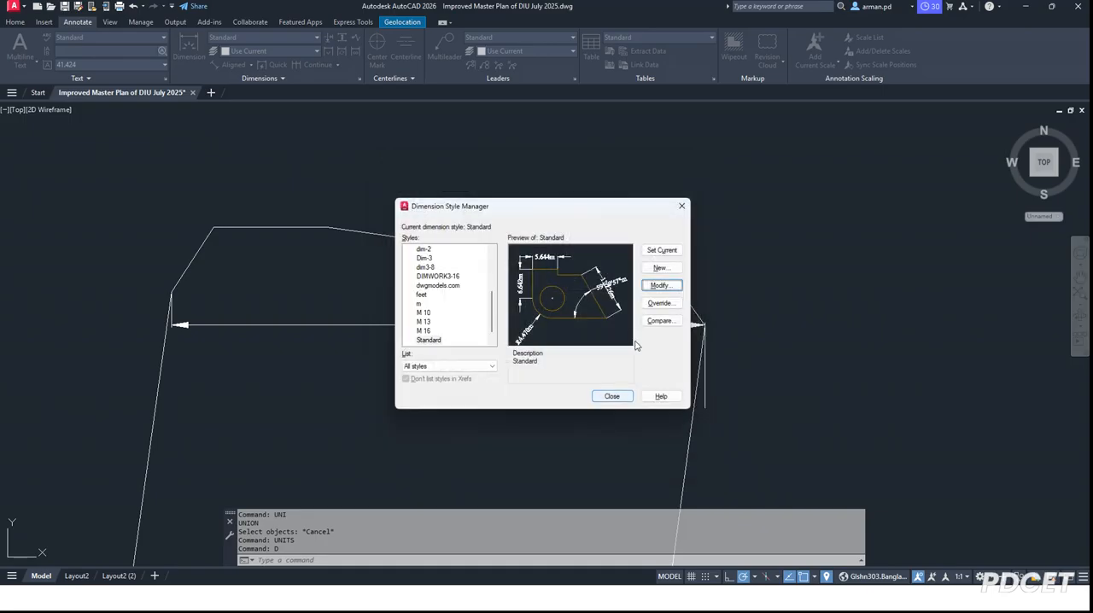
Step: Check the angular units format and precision of the Standard dimension style, and close the Dimension Style Manager
{"action": "left_click", "coordinate": [655, 288]}
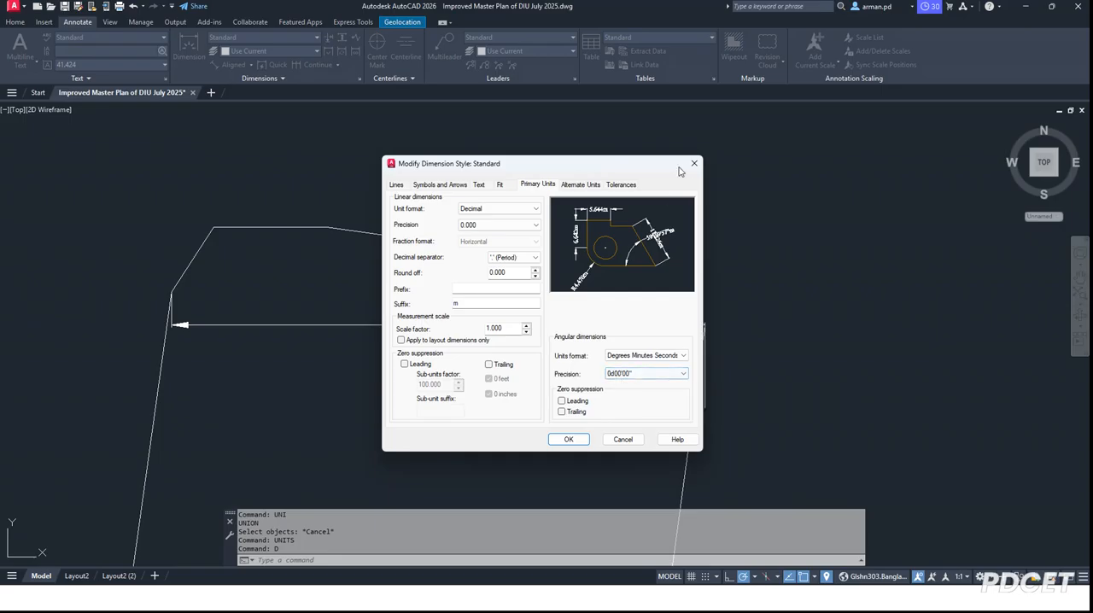
{"action": "left_click", "coordinate": [694, 164]}
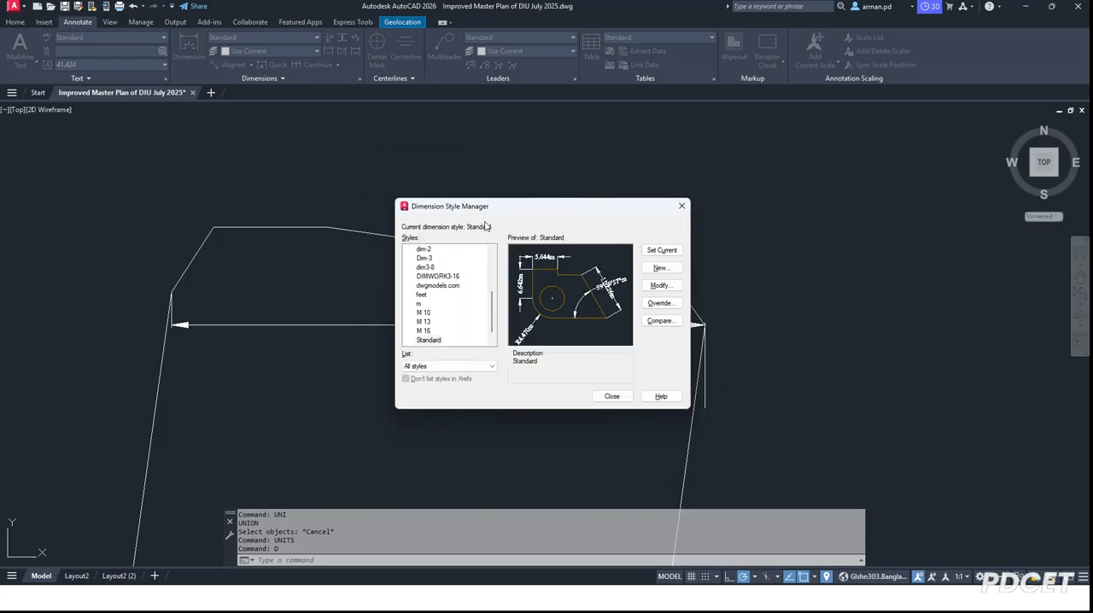
{"action": "left_click", "coordinate": [683, 207]}
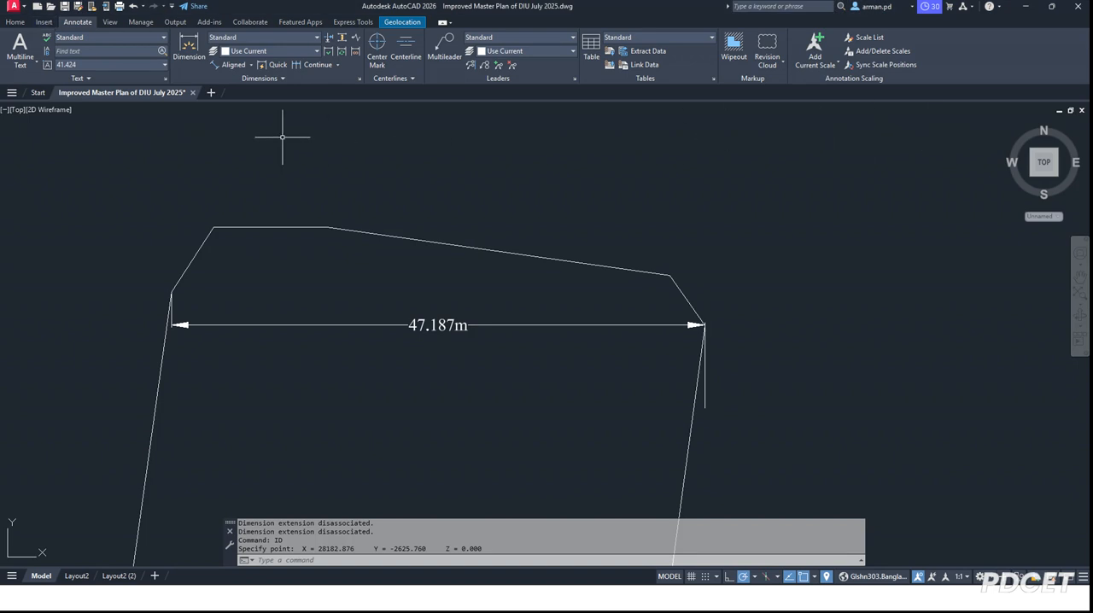
Step: Examine the available sources for setting the drawing's location, and dismiss the choices
{"action": "left_click", "coordinate": [43, 21]}
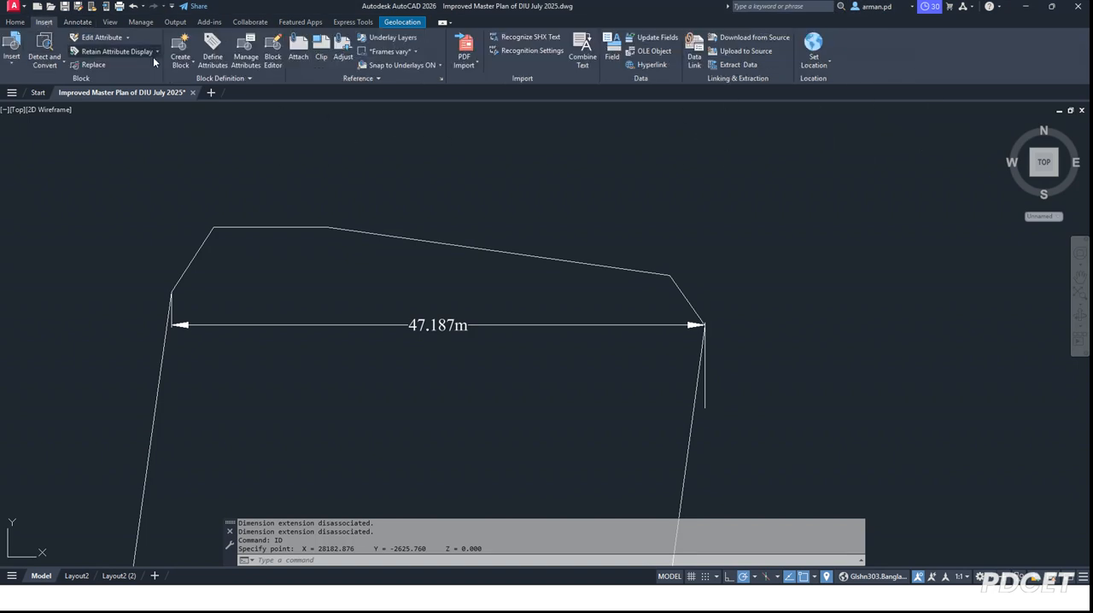
{"action": "left_click", "coordinate": [821, 61]}
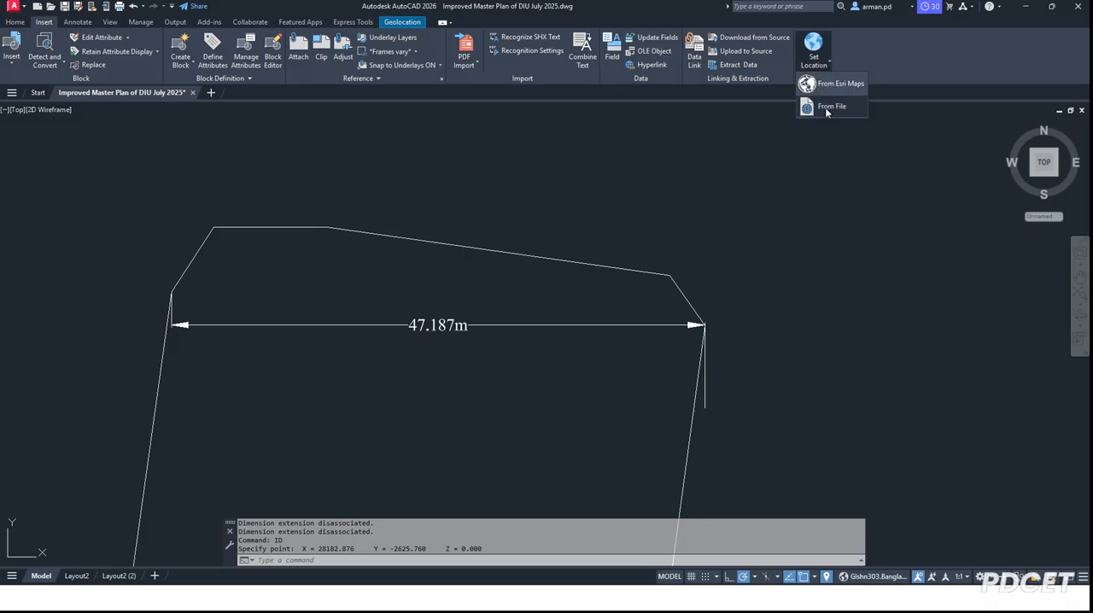
{"action": "left_click", "coordinate": [165, 145]}
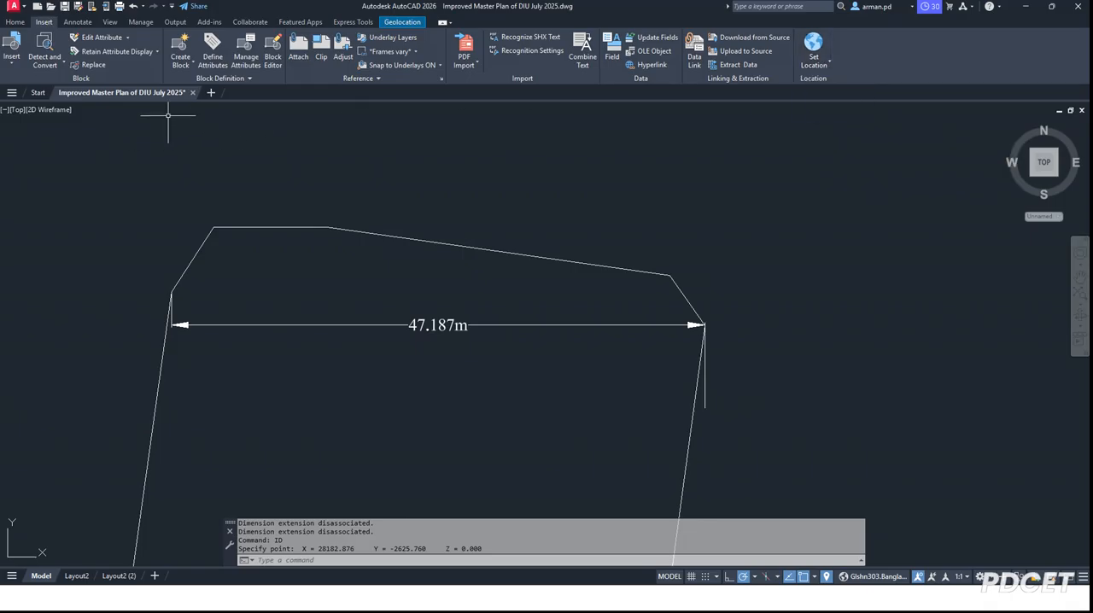
Step: Browse the desktop for a reference file to attach, selecting the JPG image and Coordinate.txt, and cancel the attachment
{"action": "left_click", "coordinate": [273, 142]}
{"action": "left_click", "coordinate": [298, 53]}
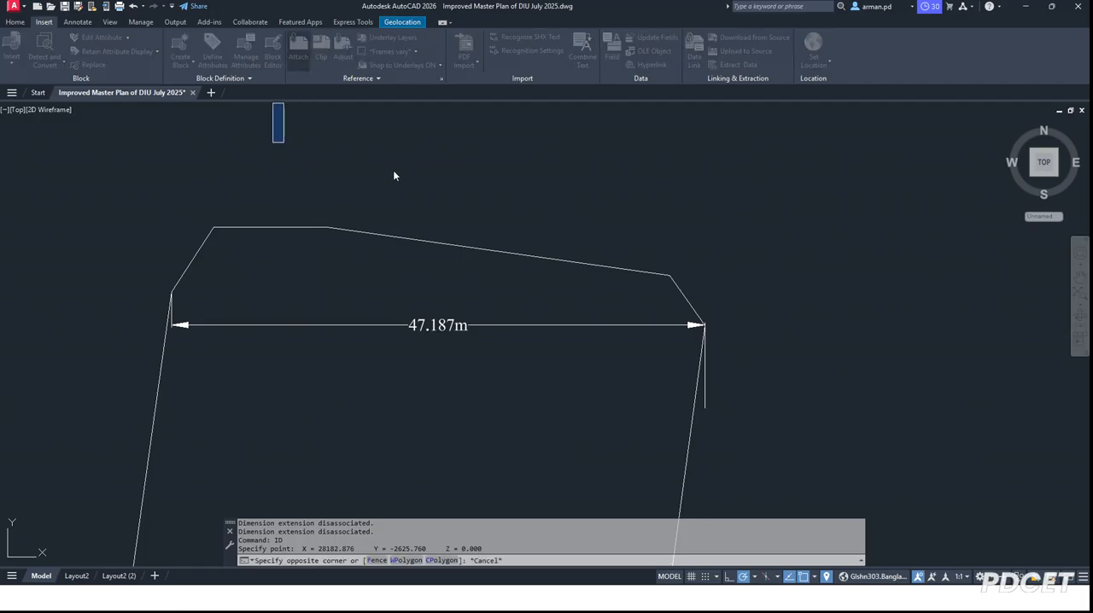
{"action": "left_click", "coordinate": [396, 287]}
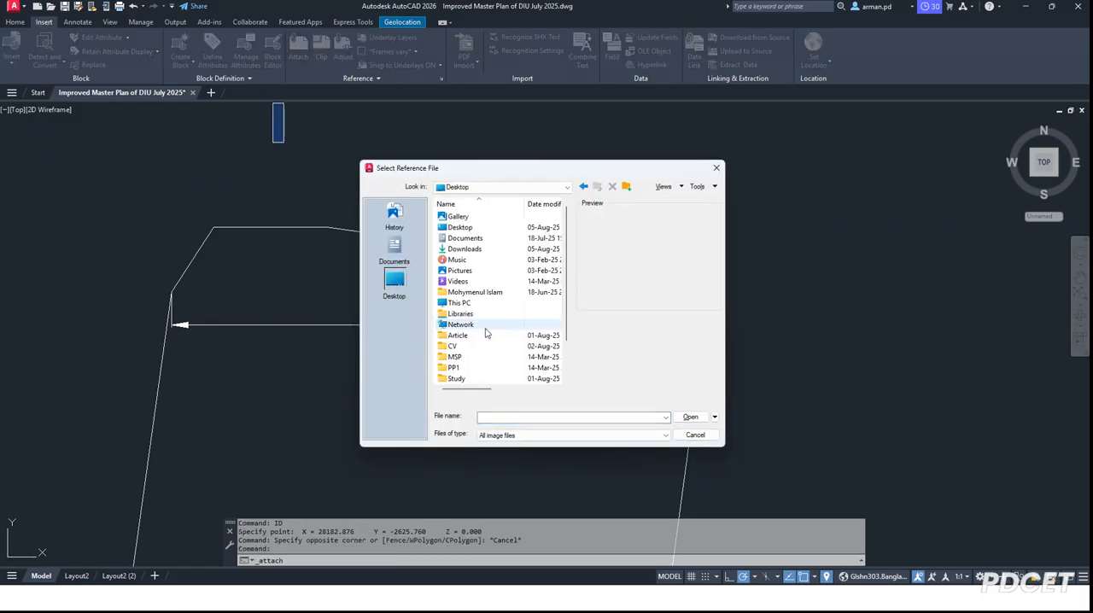
{"action": "scroll", "coordinate": [504, 316], "scroll_direction": "down", "scroll_amount": 2}
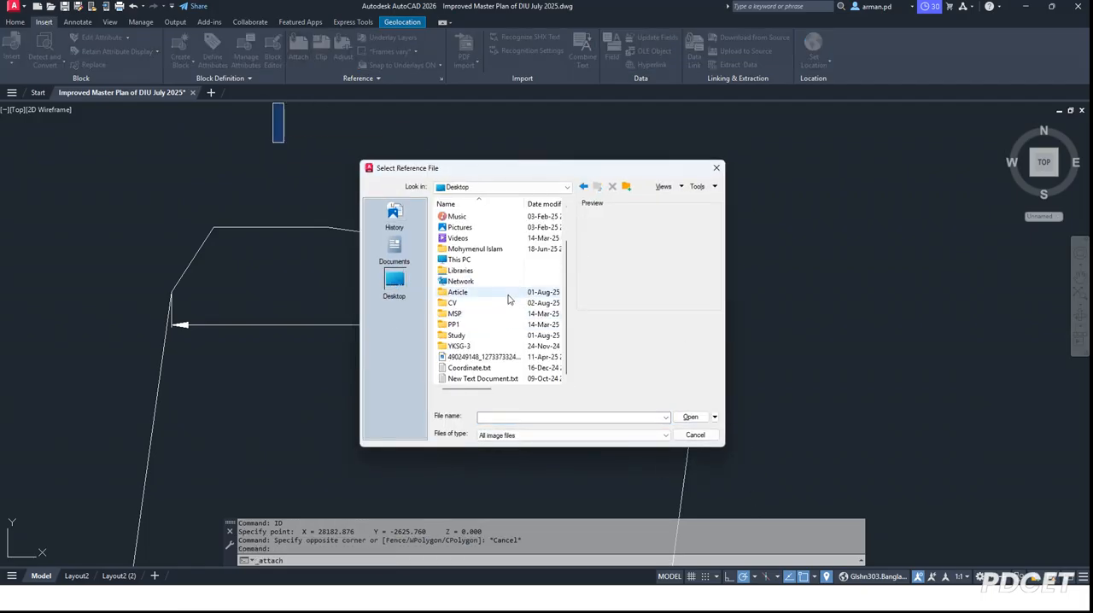
{"action": "left_click", "coordinate": [494, 358]}
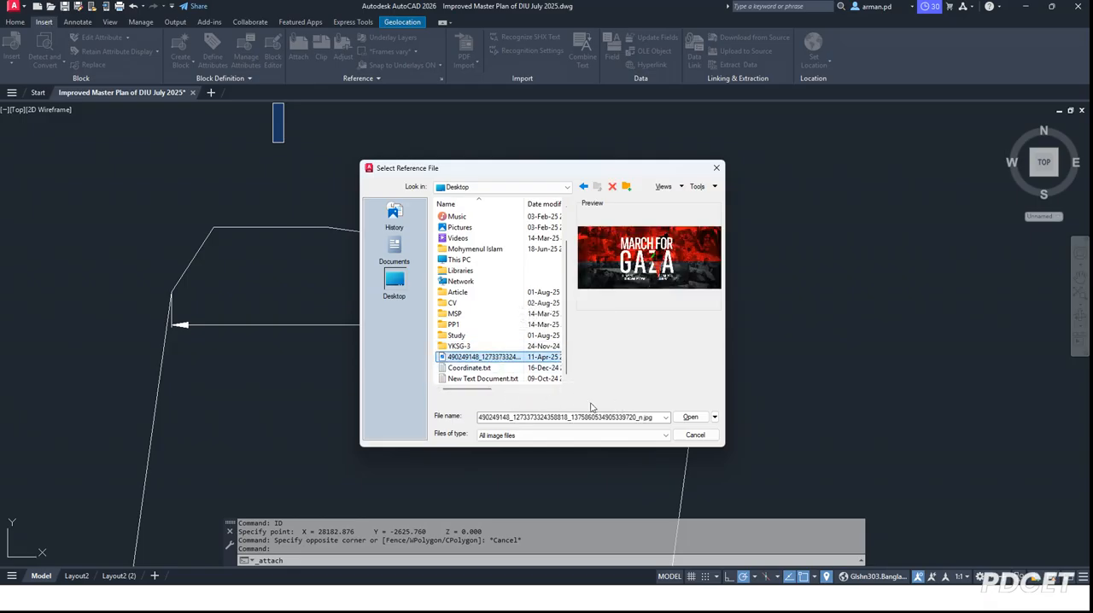
{"action": "left_click", "coordinate": [465, 370]}
{"action": "scroll", "coordinate": [465, 374], "scroll_direction": "up", "scroll_amount": 2}
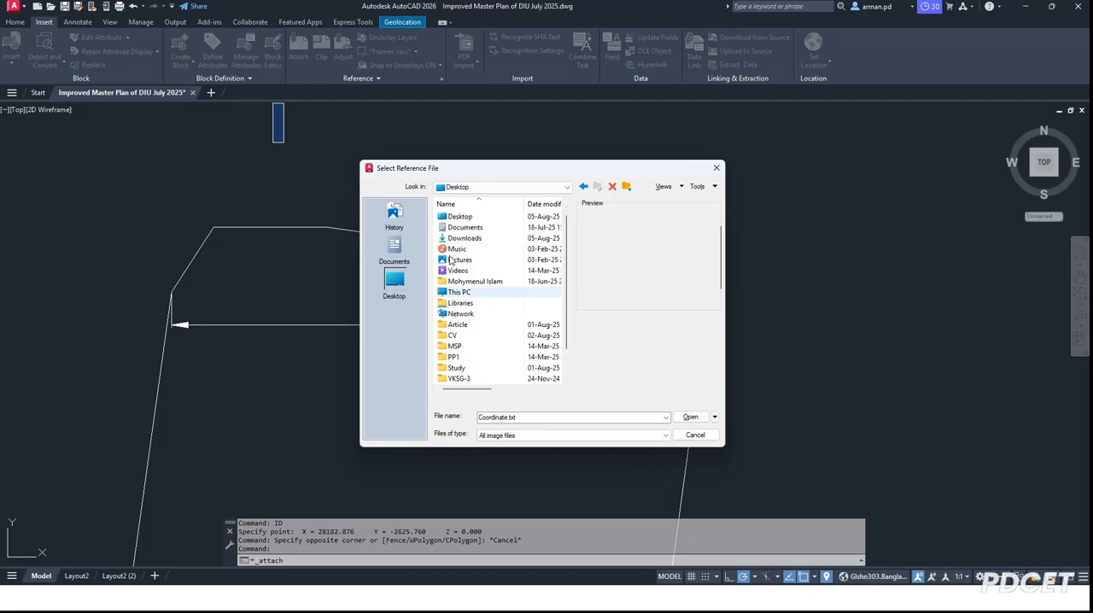
{"action": "scroll", "coordinate": [495, 288], "scroll_direction": "down", "scroll_amount": 2}
{"action": "scroll", "coordinate": [501, 304], "scroll_direction": "up", "scroll_amount": 2}
{"action": "scroll", "coordinate": [501, 304], "scroll_direction": "down", "scroll_amount": 2}
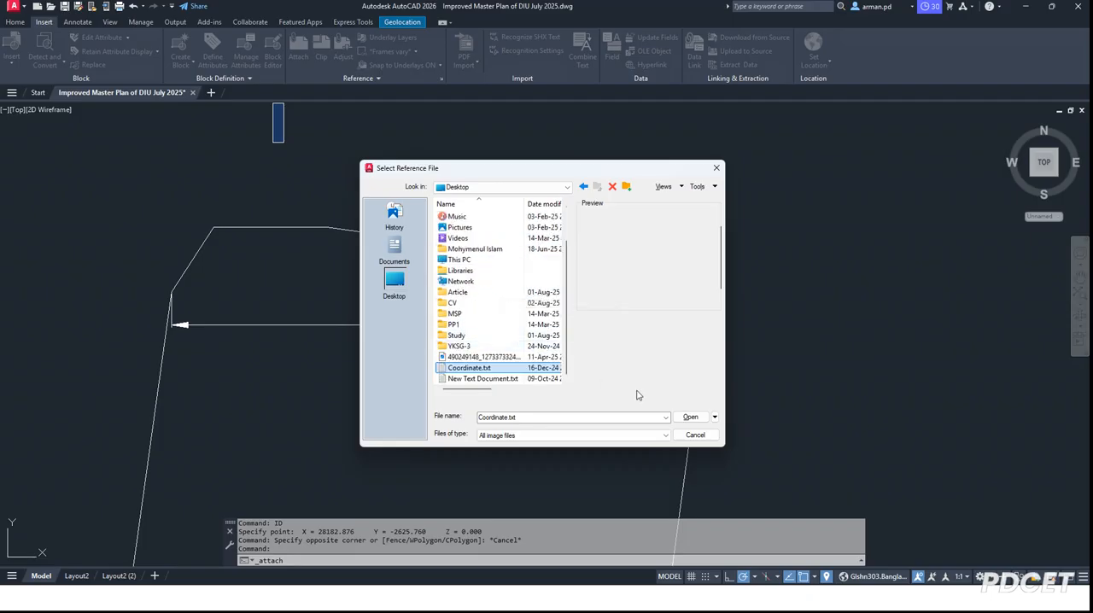
{"action": "left_click", "coordinate": [696, 435]}
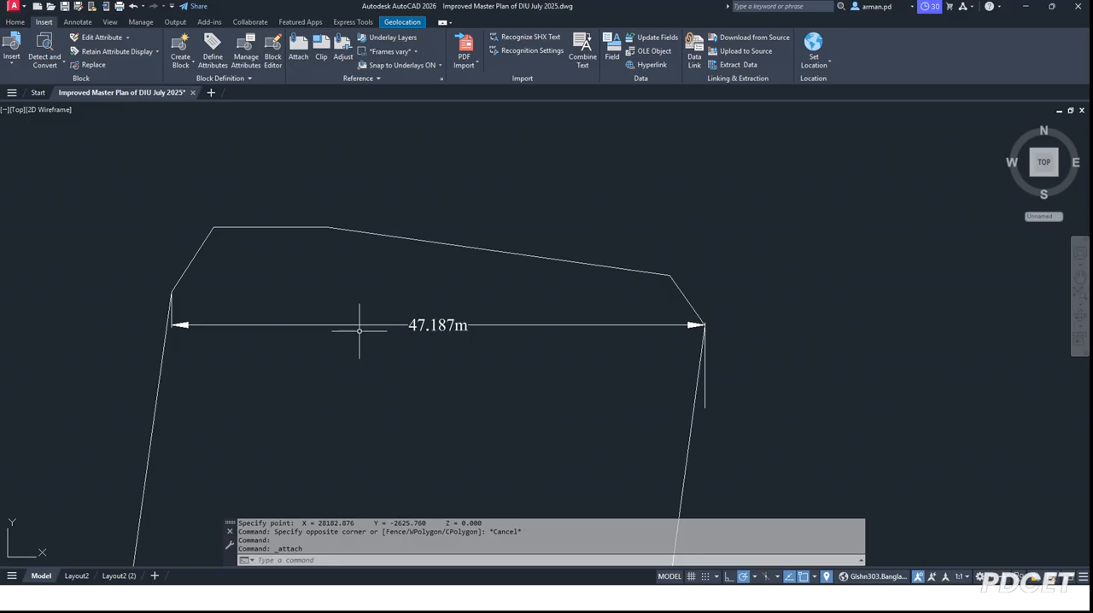
Step: Show the Set Location choices again to compare From Esri Maps and From File
{"action": "left_click", "coordinate": [827, 67]}
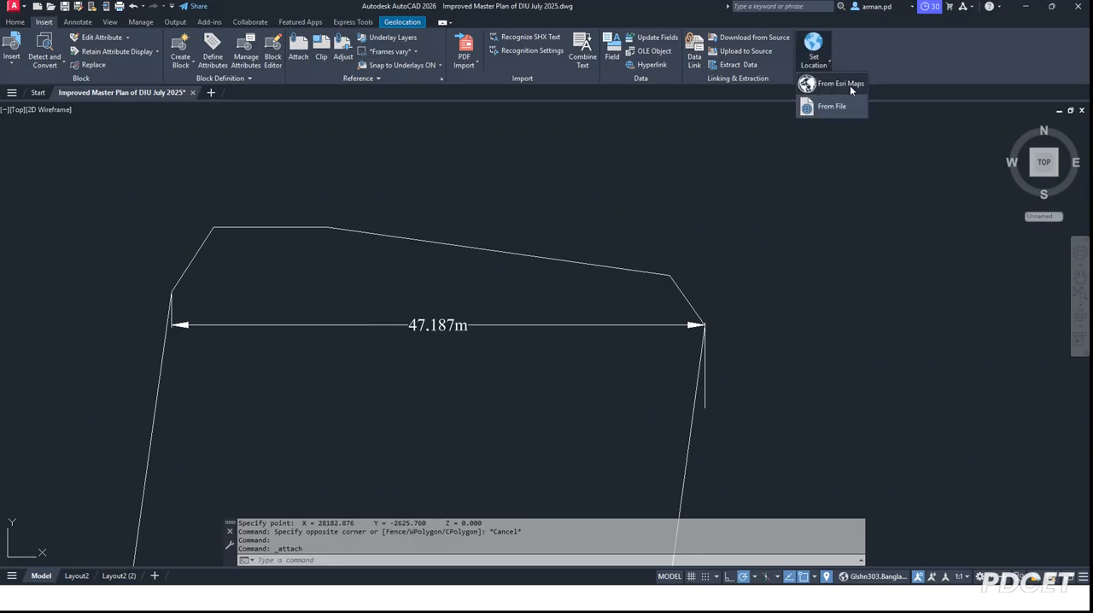